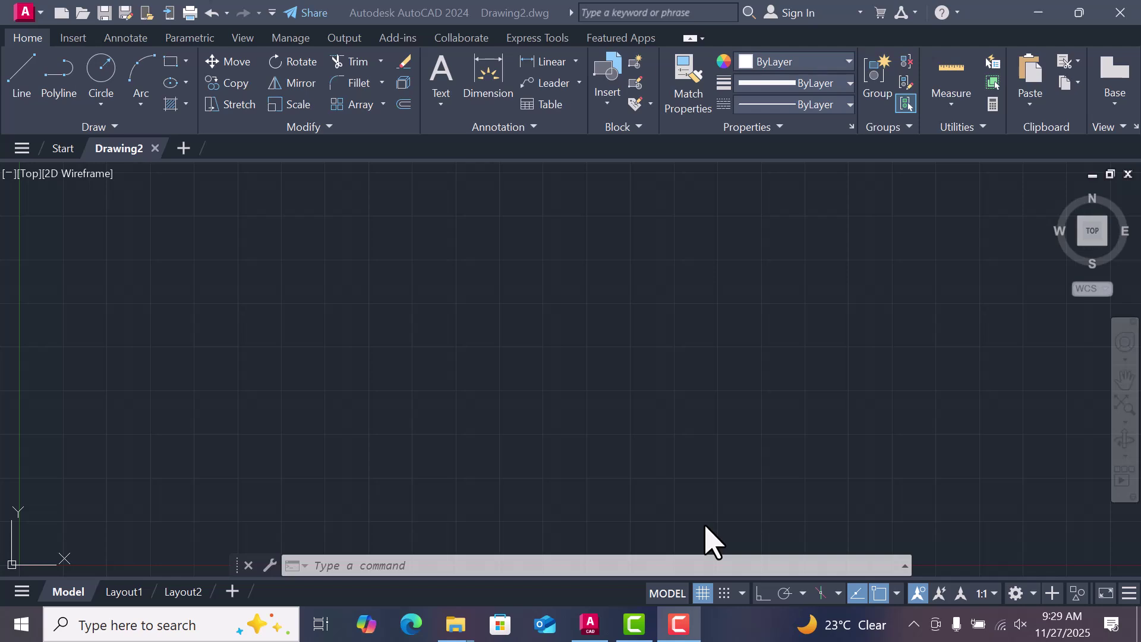
- Draw a circle with a radius of 45.5 in the empty drawing area
left_click(97, 75)
left_click(104, 78)
left_click(560, 415)
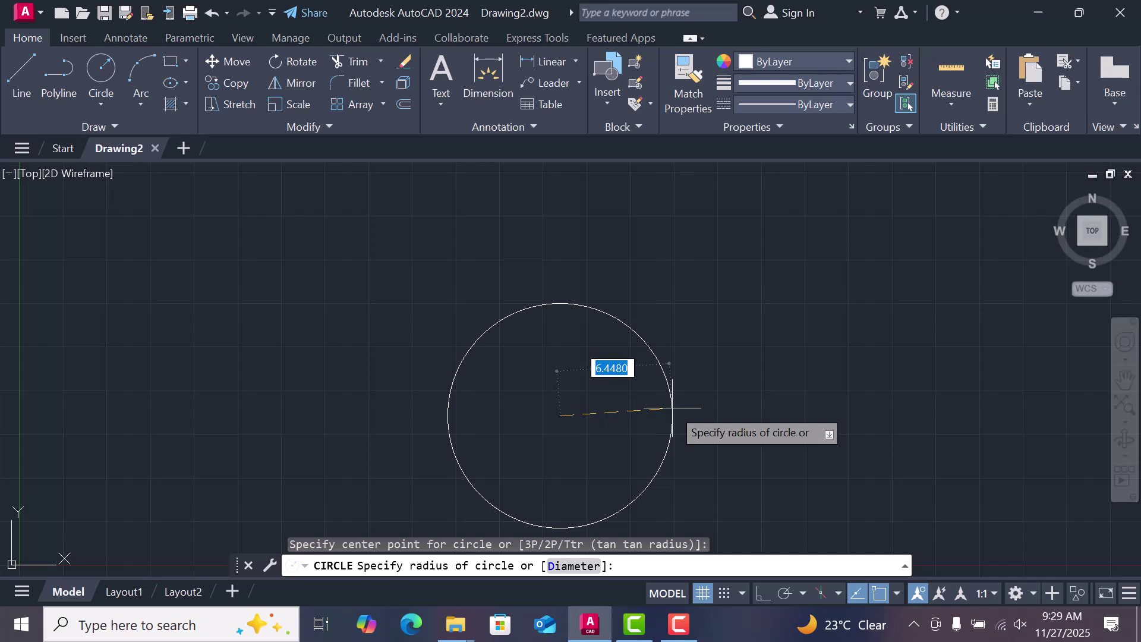
type("45.5")
key("Return")
scroll(485, 339, "down", 10)
scroll(485, 340, "down", 3)
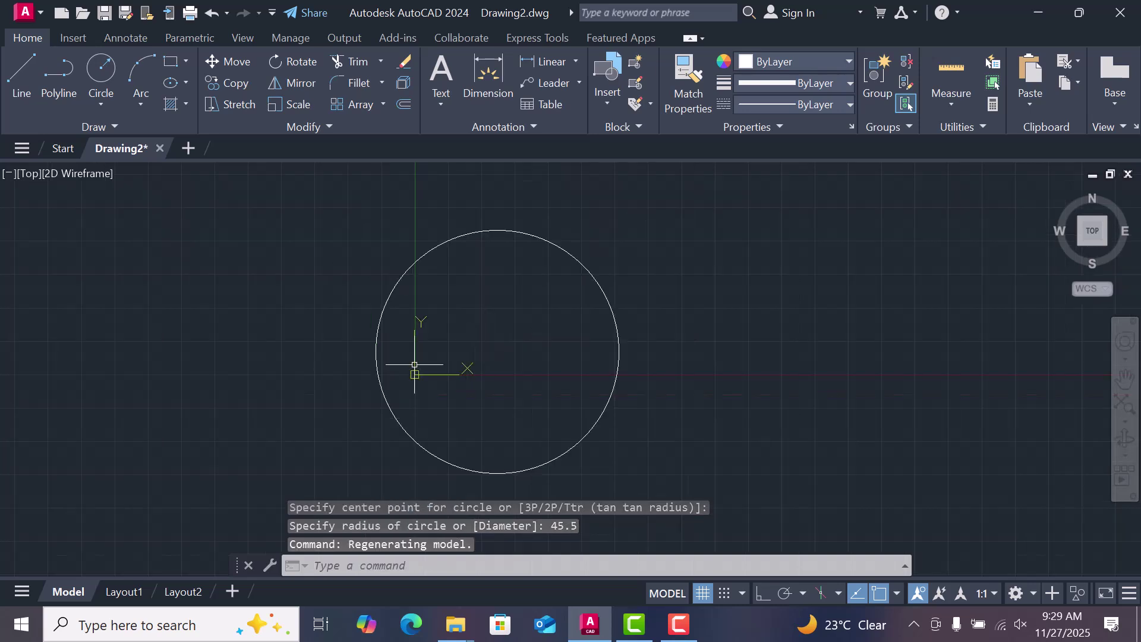
- Turn off the option that shows the UCS icon at the origin
right_click(415, 374)
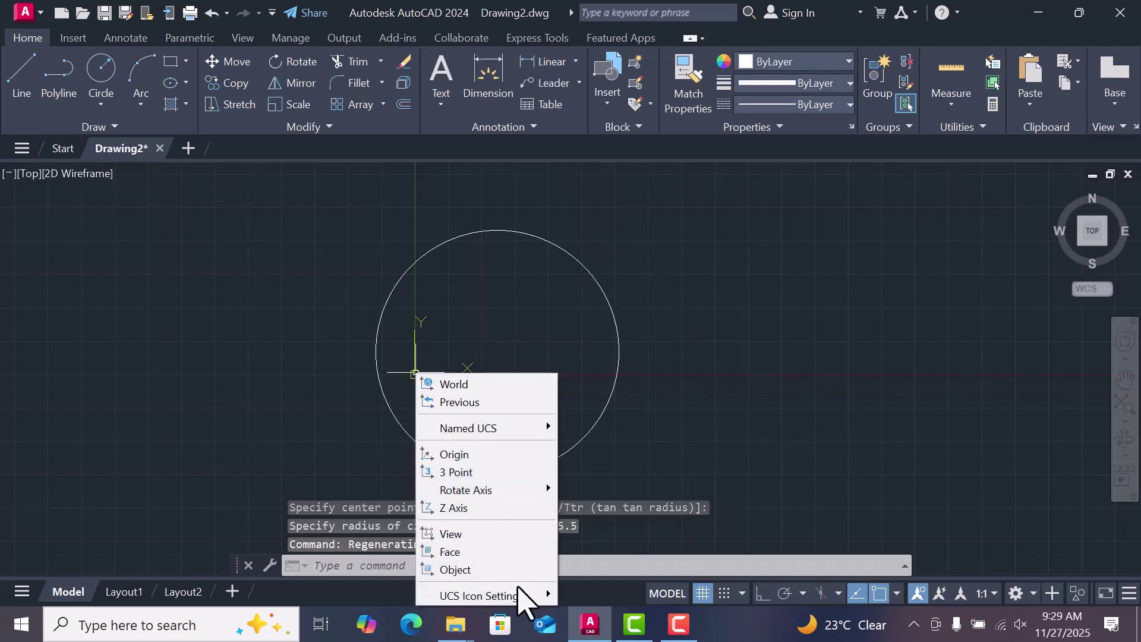
mouse_move(524, 596)
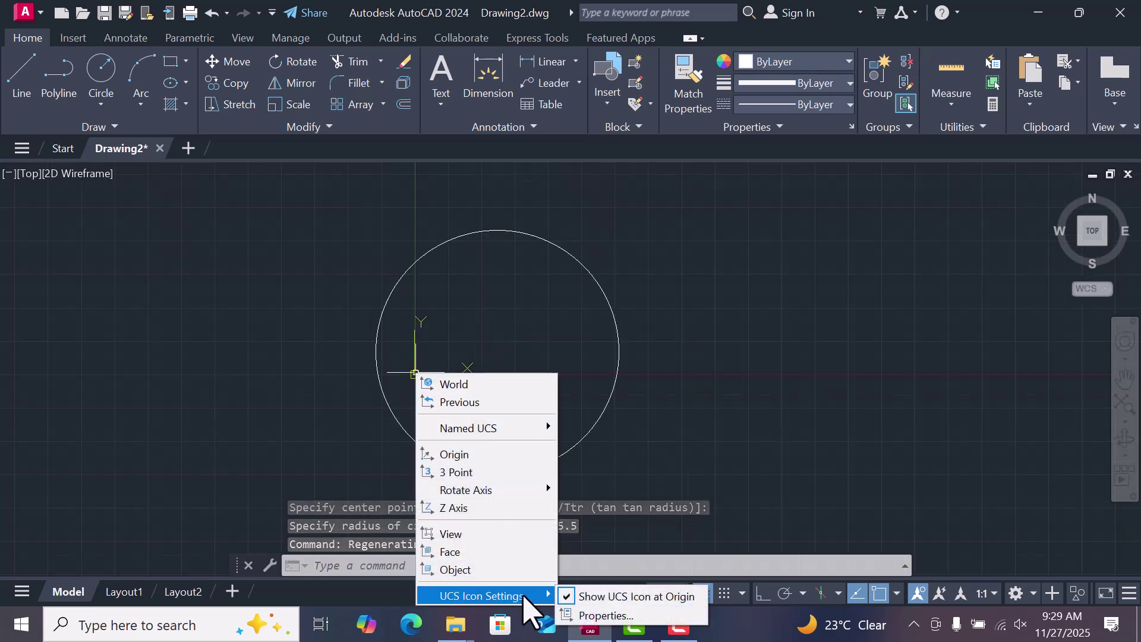
left_click(595, 592)
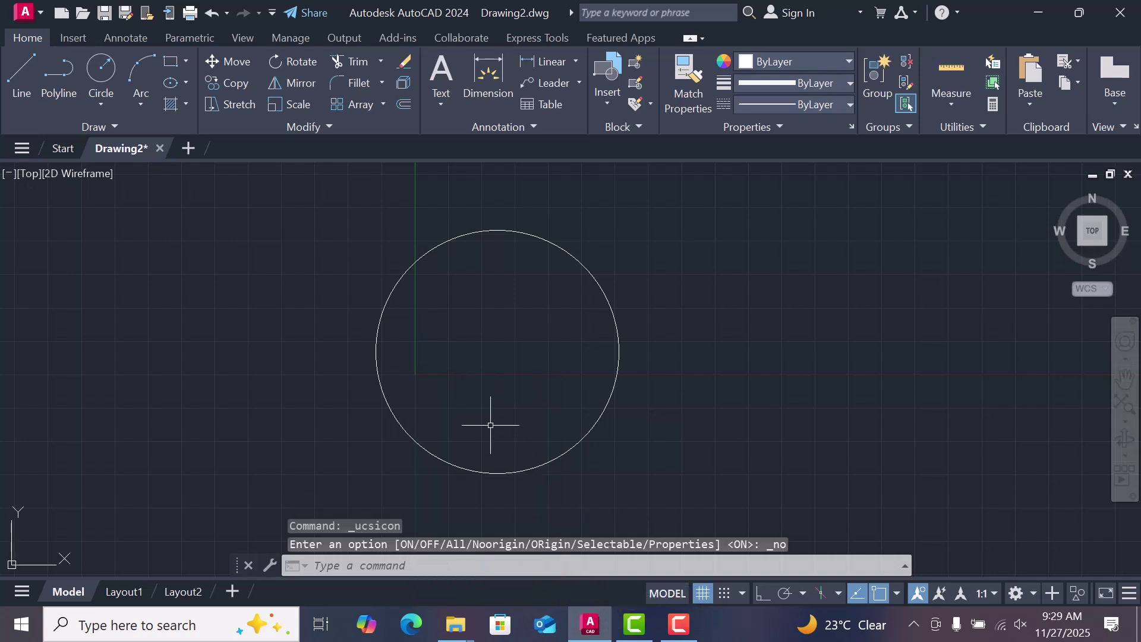
key("Escape")
key("Escape")
key("Escape")
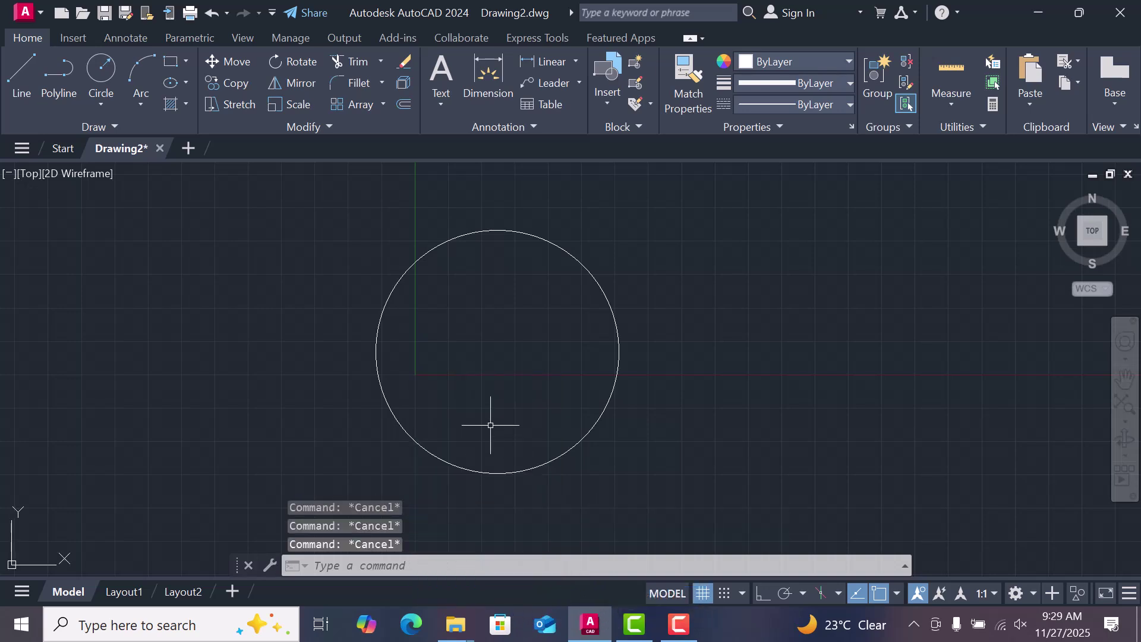
- Draw a concentric circle with a diameter of 52 inside the first circle
left_click(113, 109)
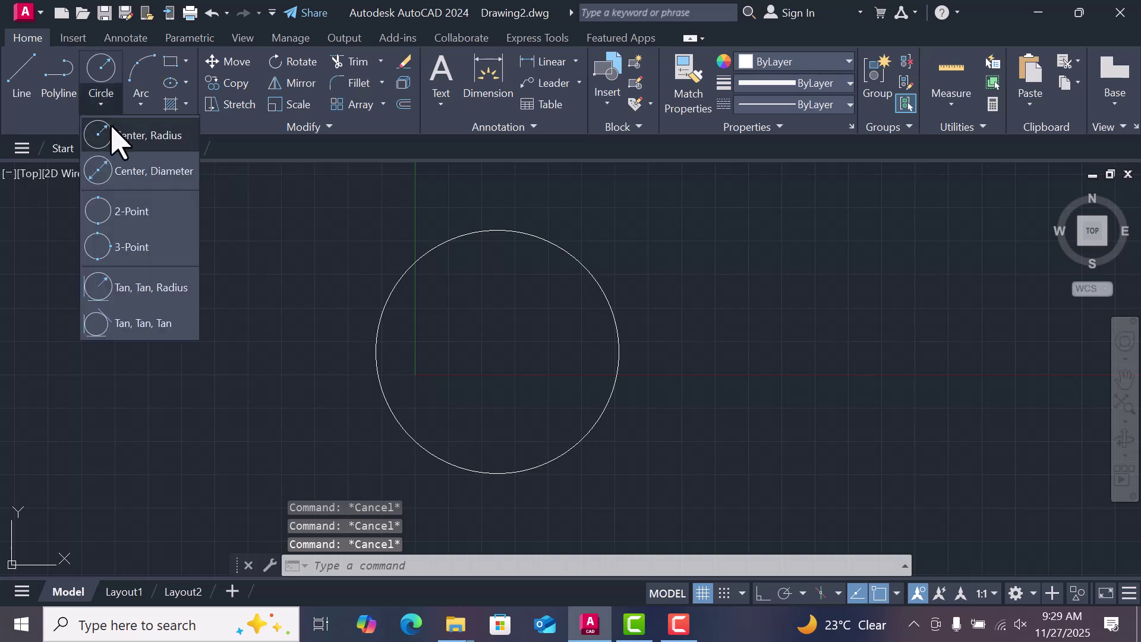
left_click(134, 173)
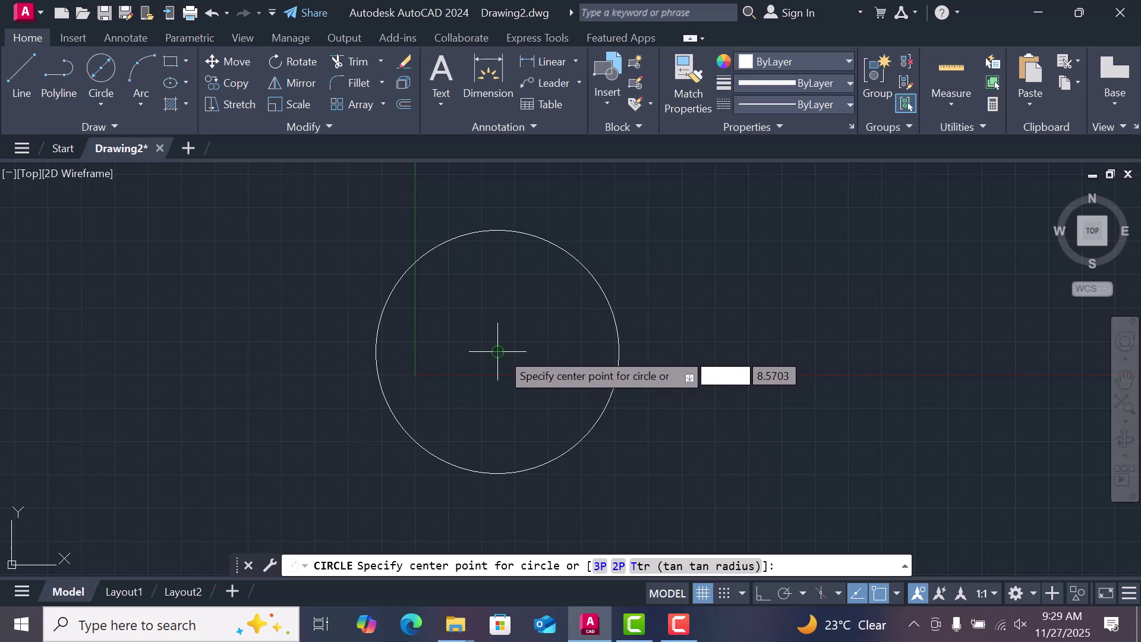
left_click(498, 351)
type("5")
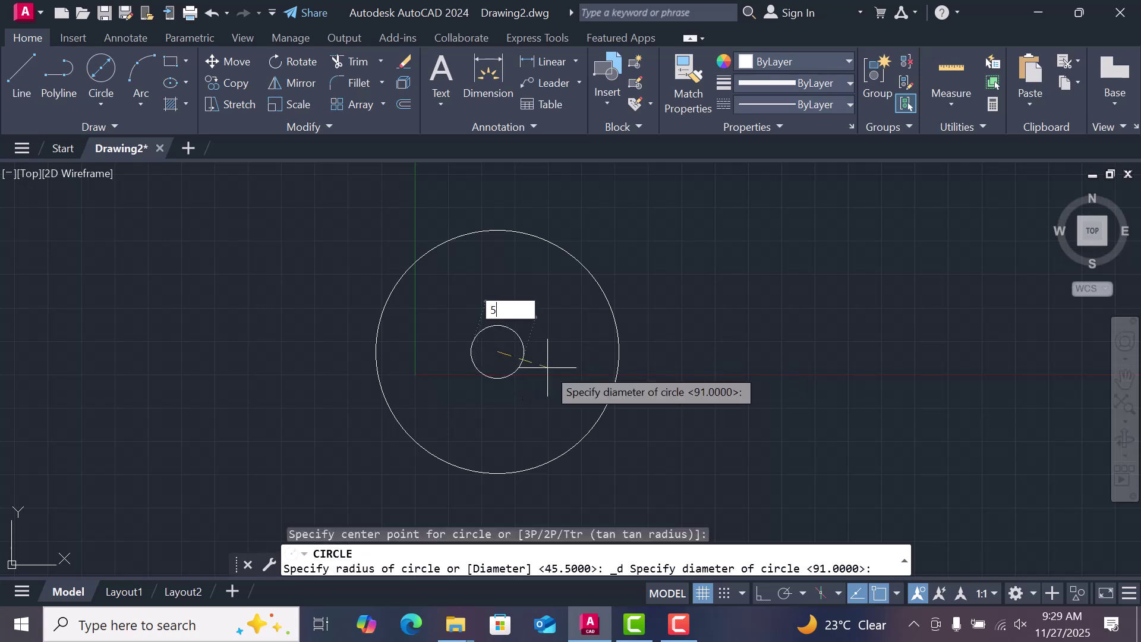
type("2")
key("Return")
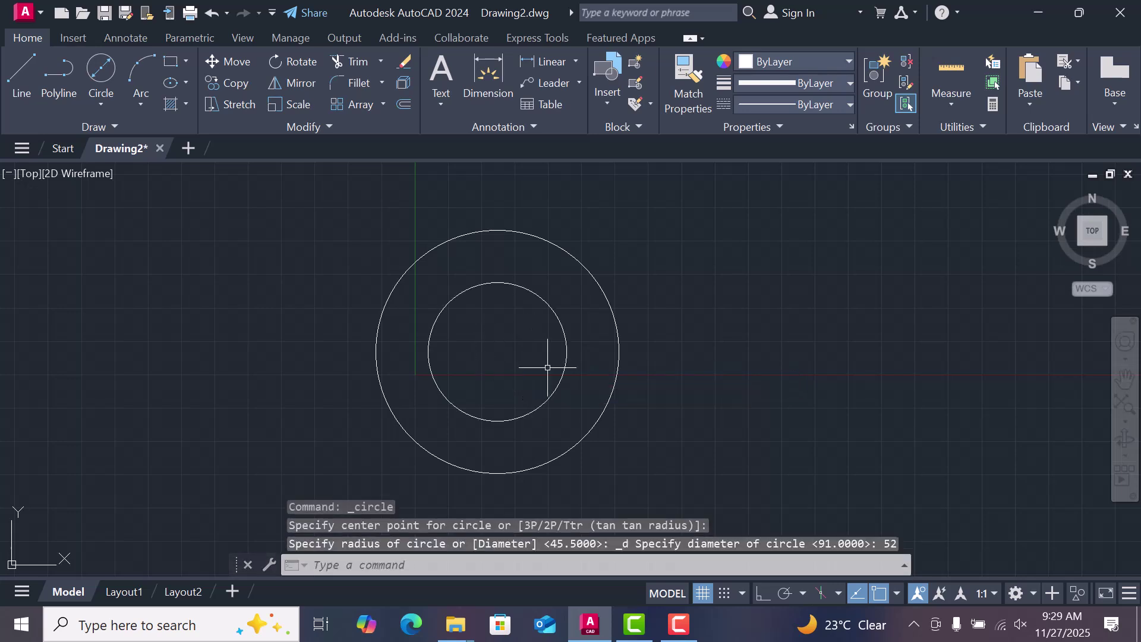
- Draw a vertical line 150 long upward from the circles' center with Ortho turned on
scroll(322, 287, "down", 4)
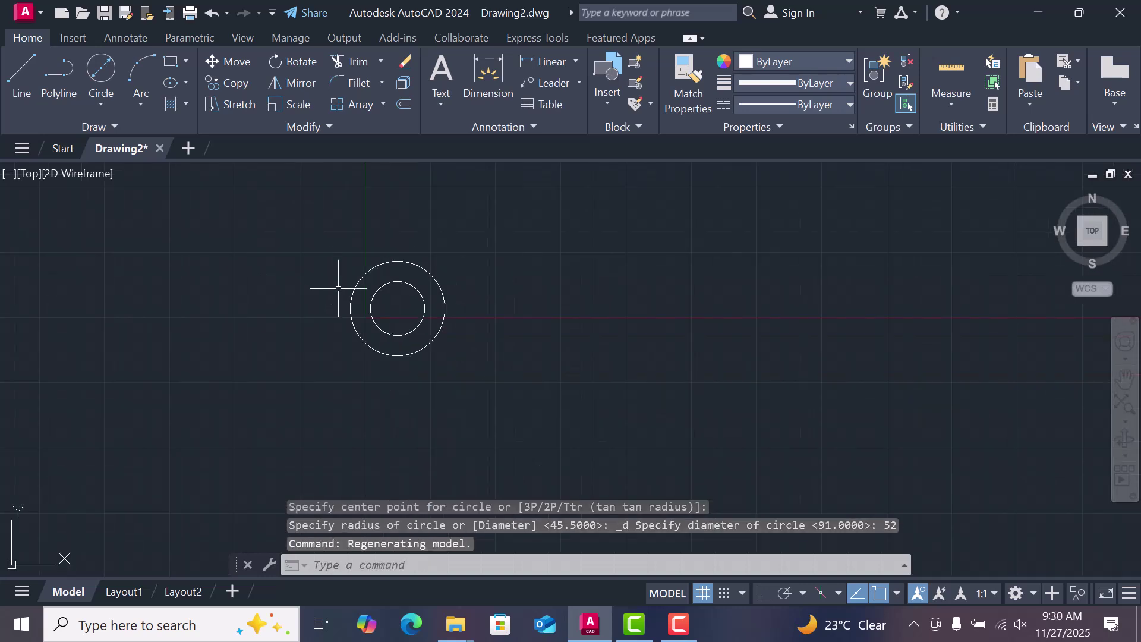
scroll(331, 216, "up", 2)
left_click(26, 76)
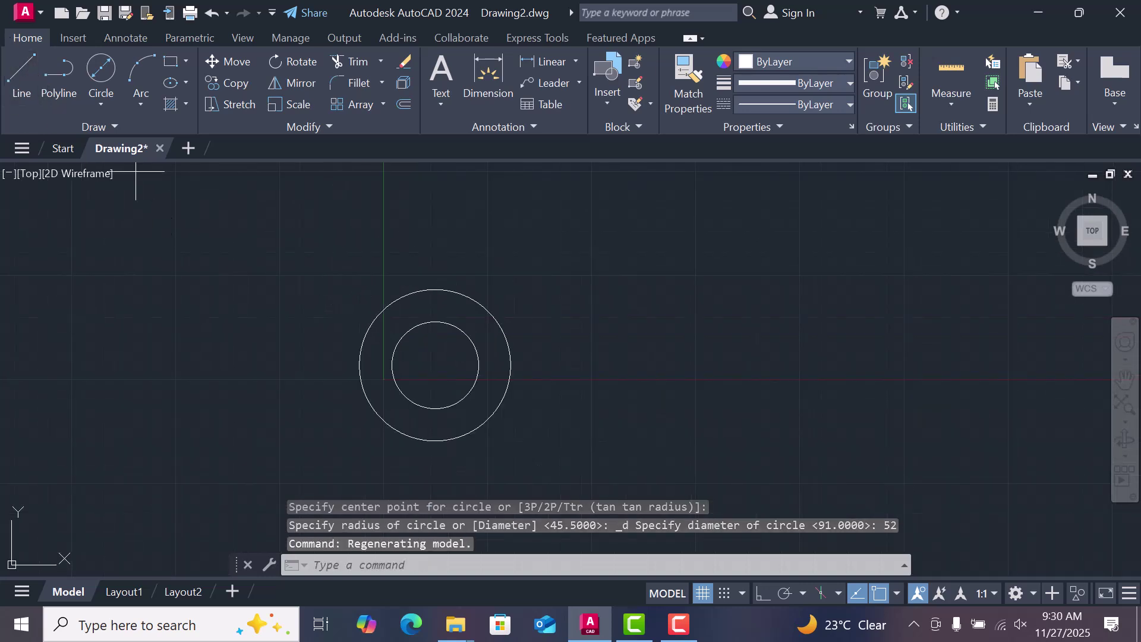
left_click(436, 365)
left_click(763, 593)
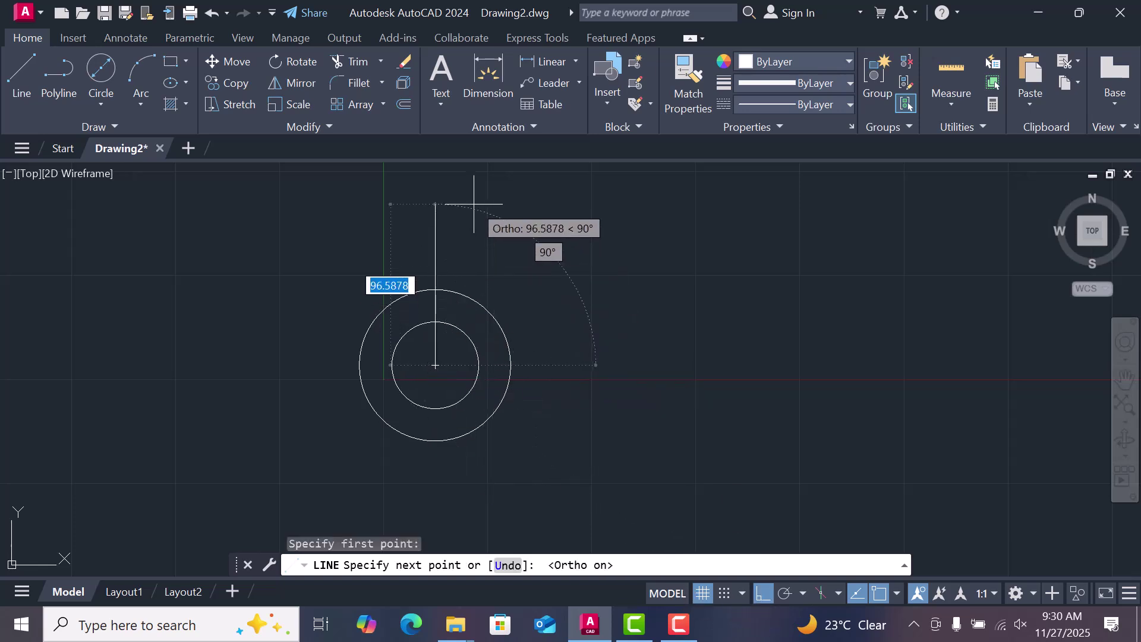
type("150")
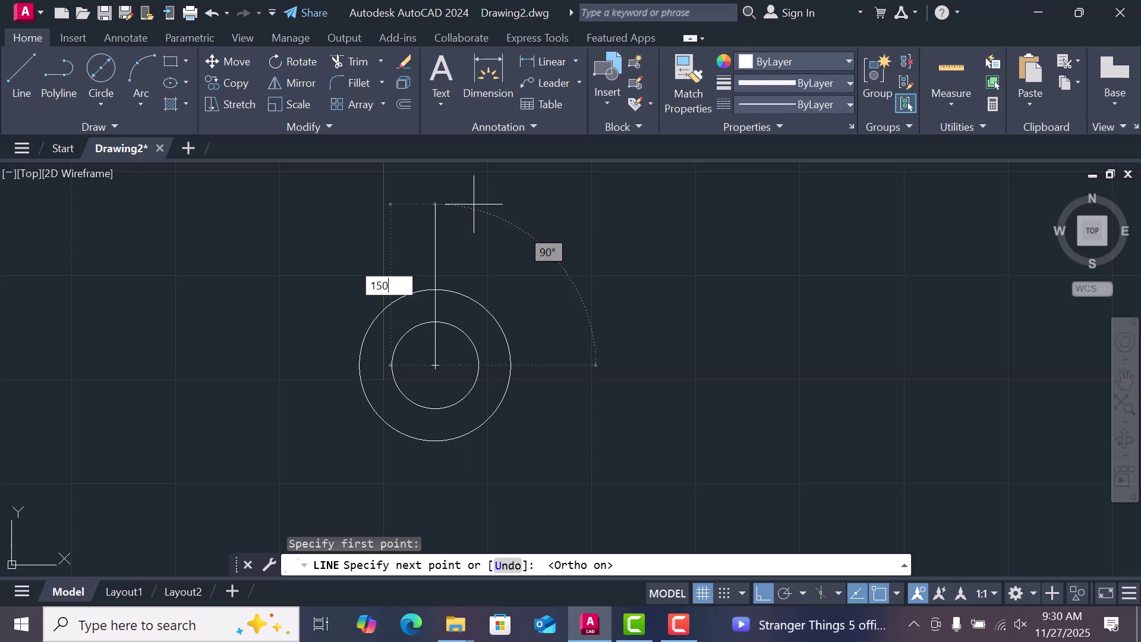
key("Return")
key("Return")
- Rotate the vertical line by 30 degrees about the circles' center
scroll(460, 283, "down", 4)
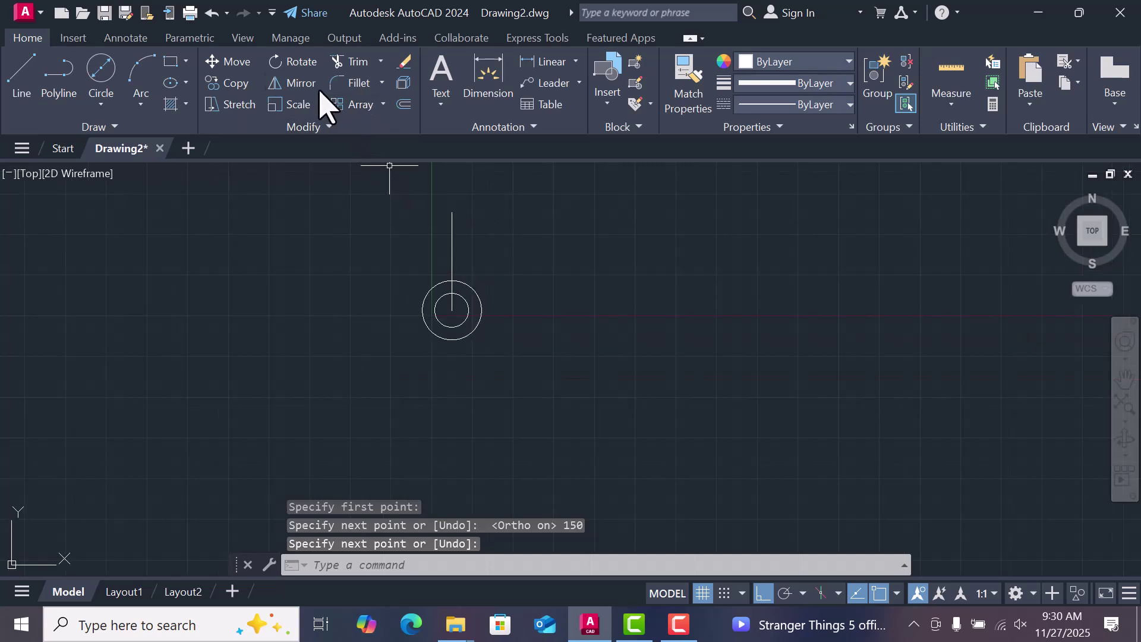
left_click(303, 61)
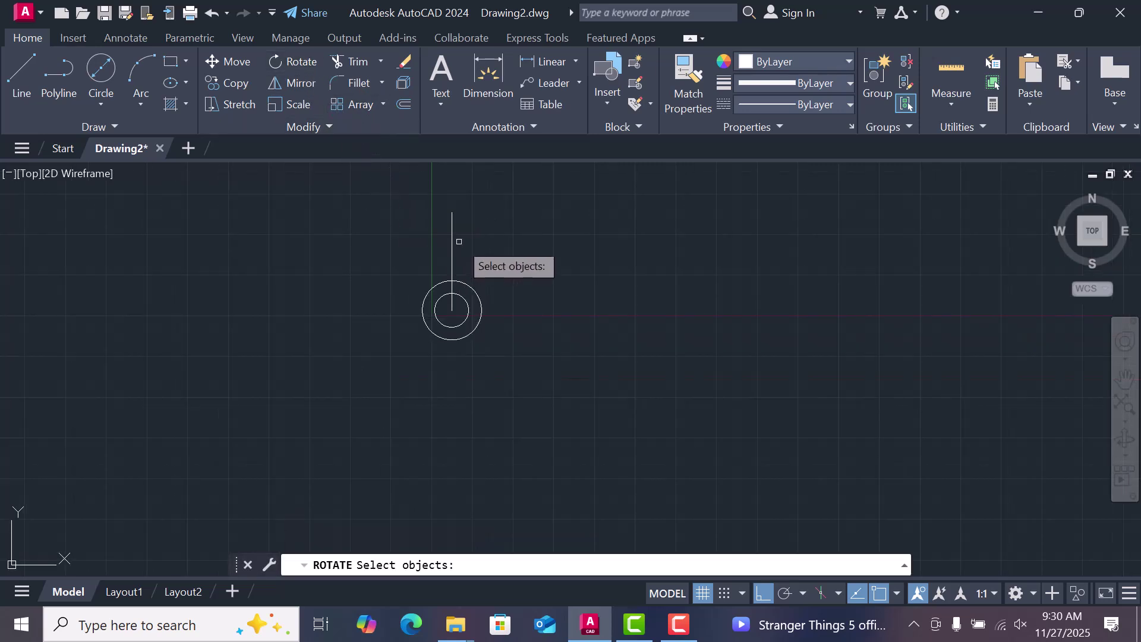
left_click(452, 238)
key("Return")
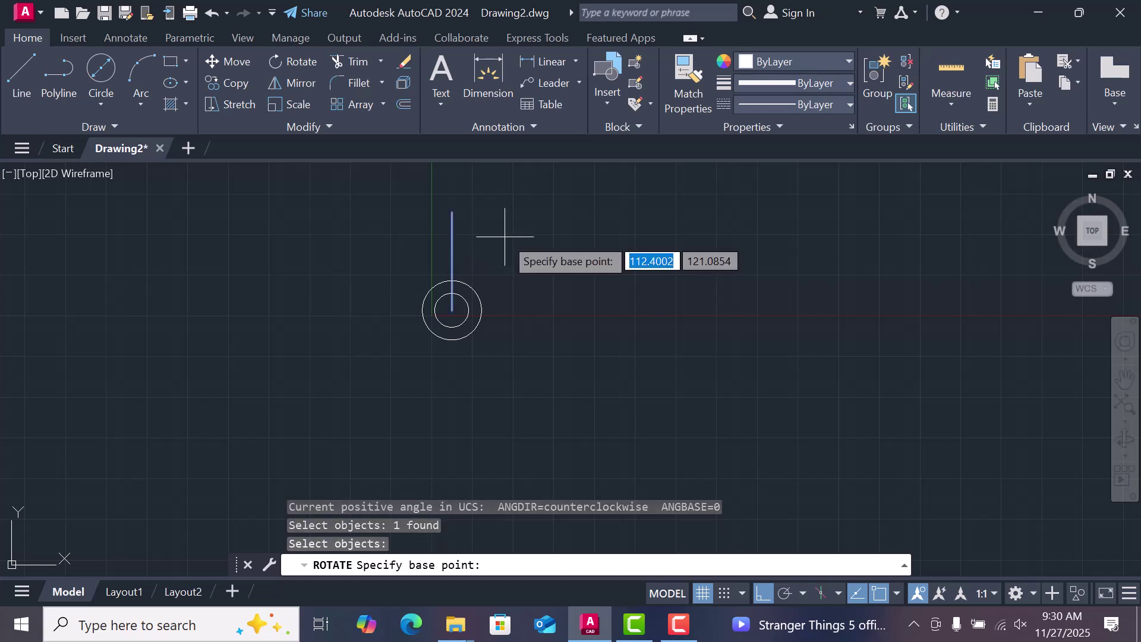
left_click(451, 310)
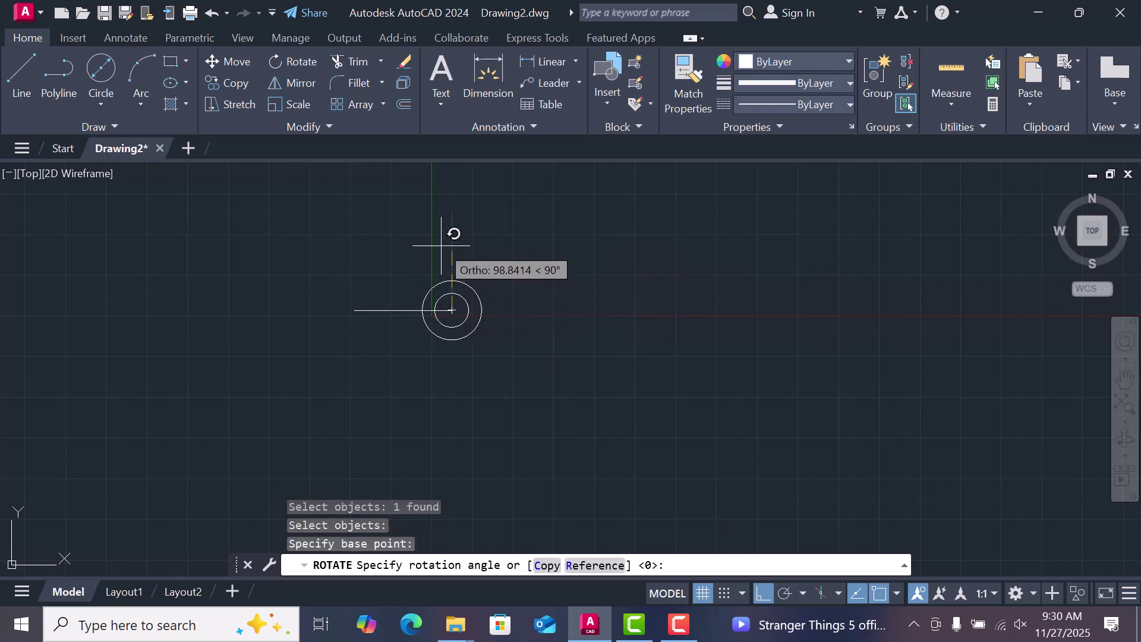
type("3")
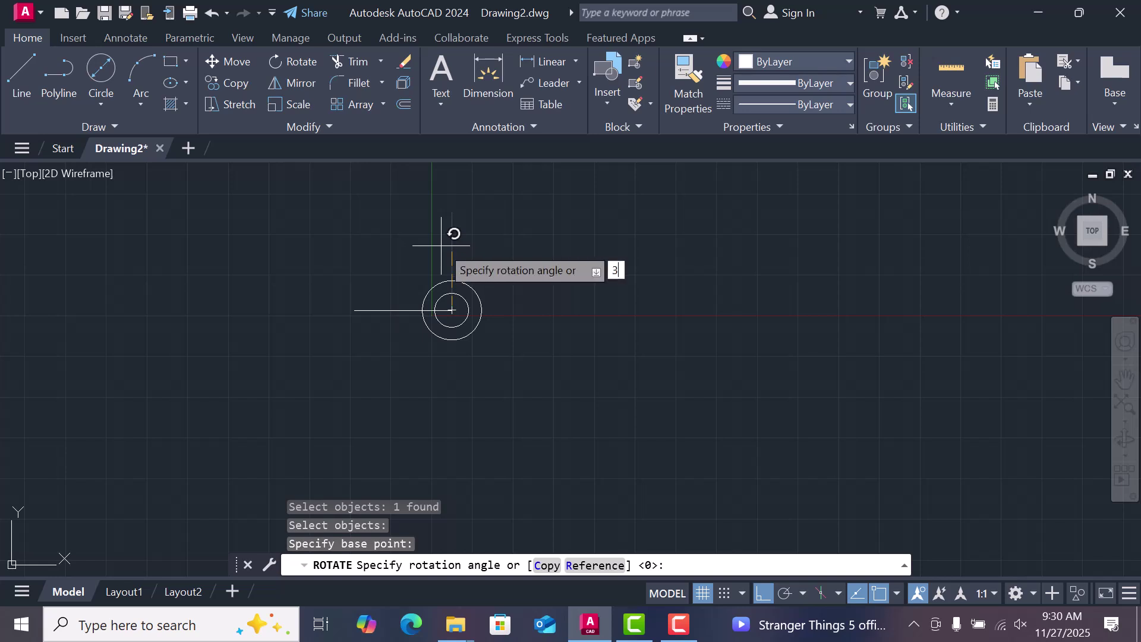
type("0")
key("Return")
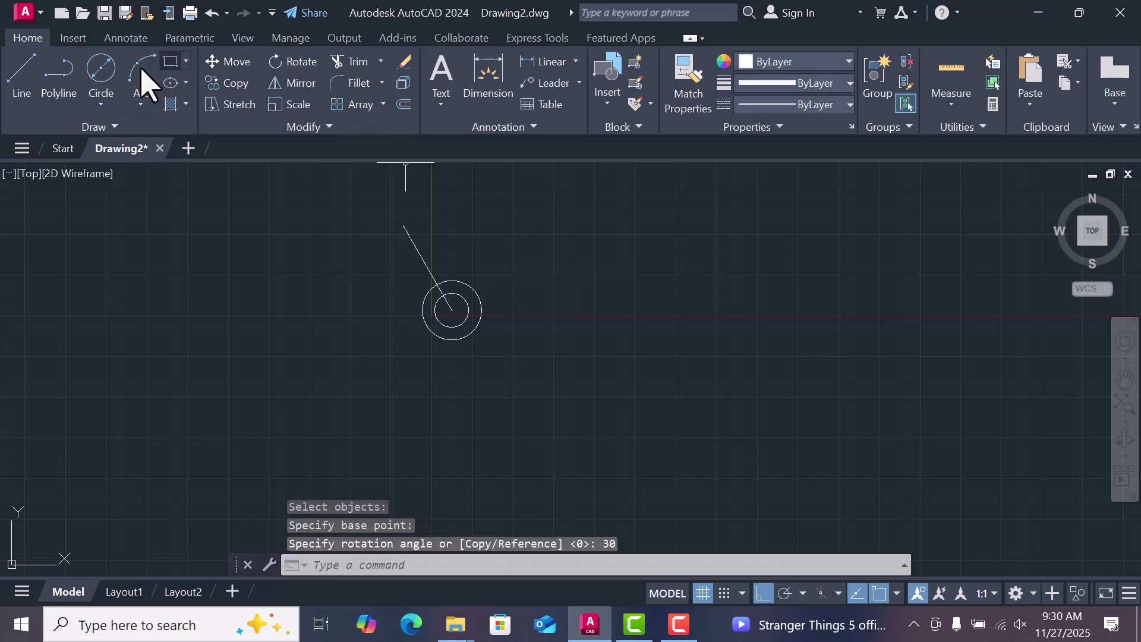
- Try a circle with a diameter of 19 at the slanted line's upper end and erase it
left_click(113, 82)
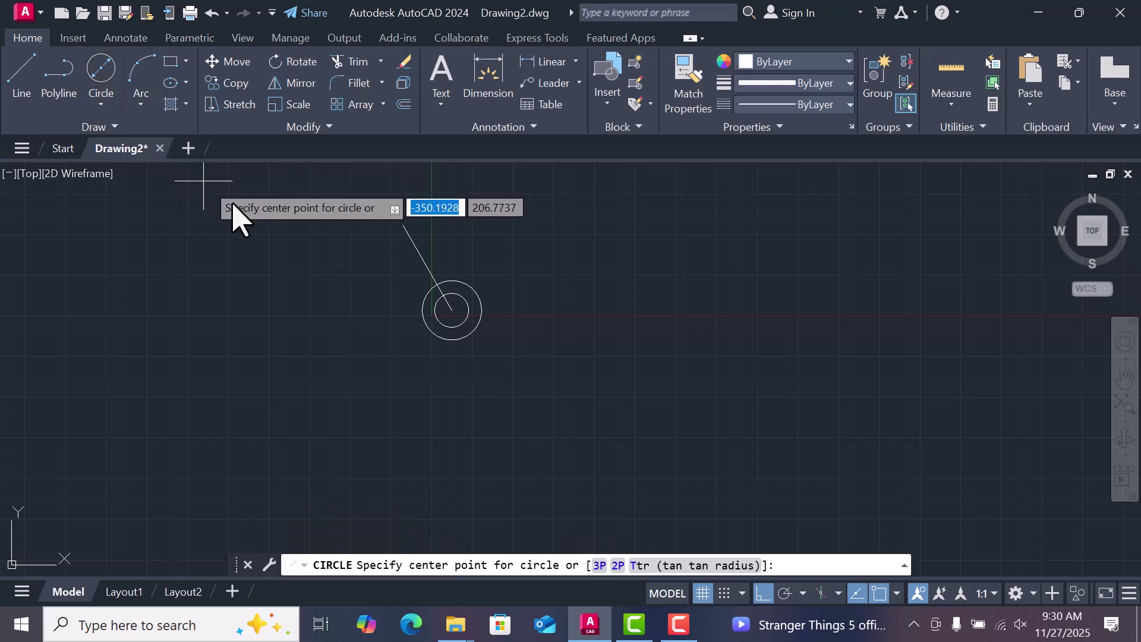
left_click(403, 225)
type("d")
key("Return")
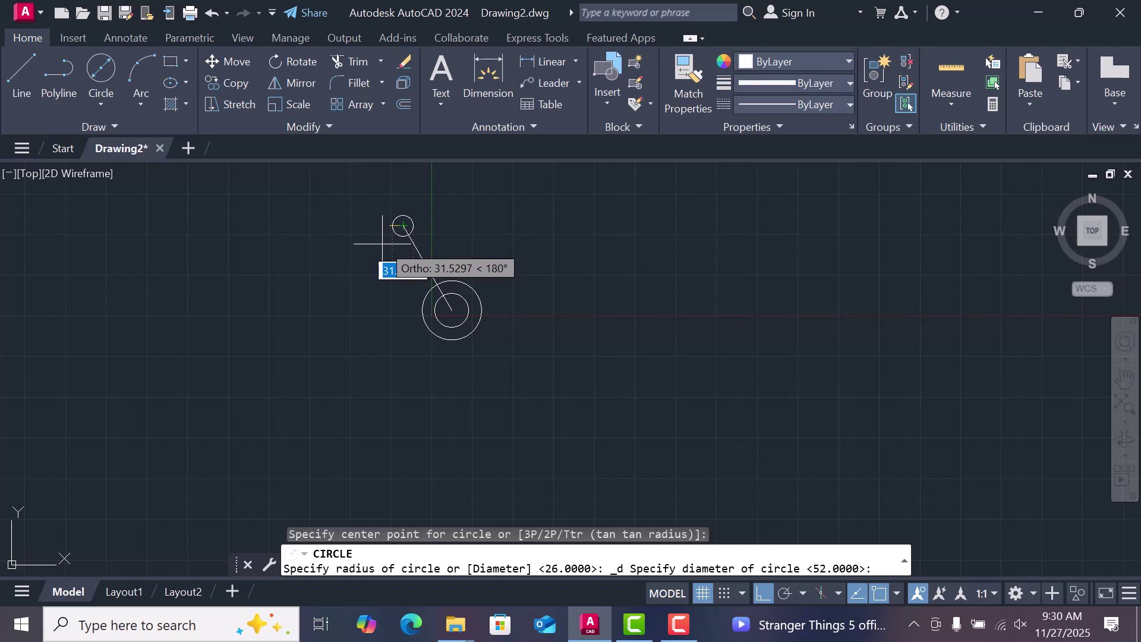
type("19")
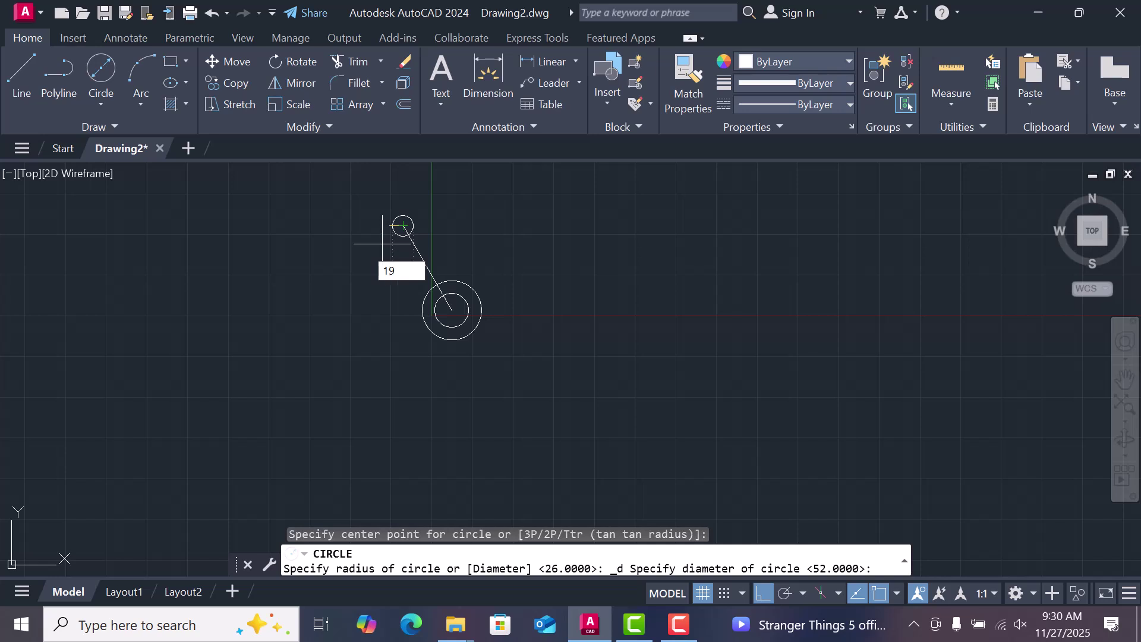
key("Return")
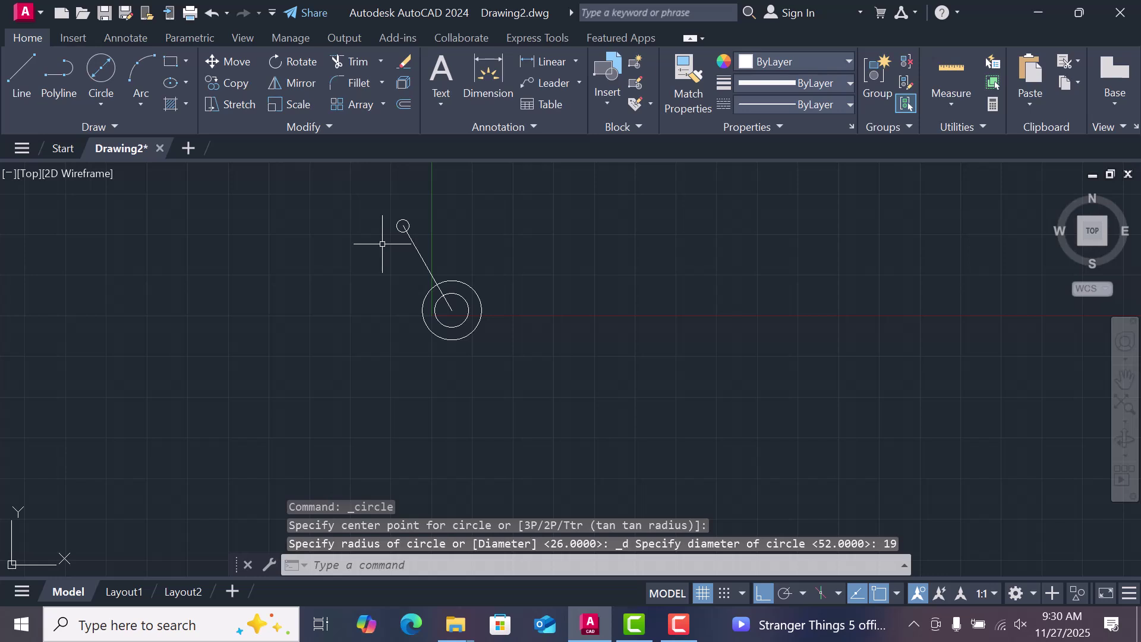
left_click(408, 225)
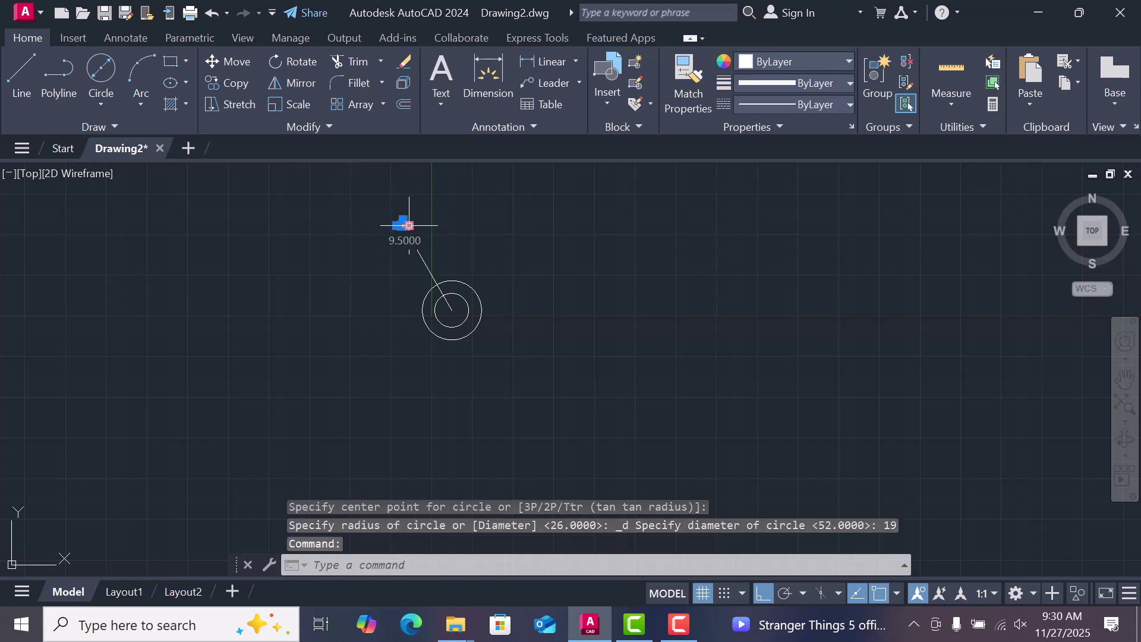
key("Delete")
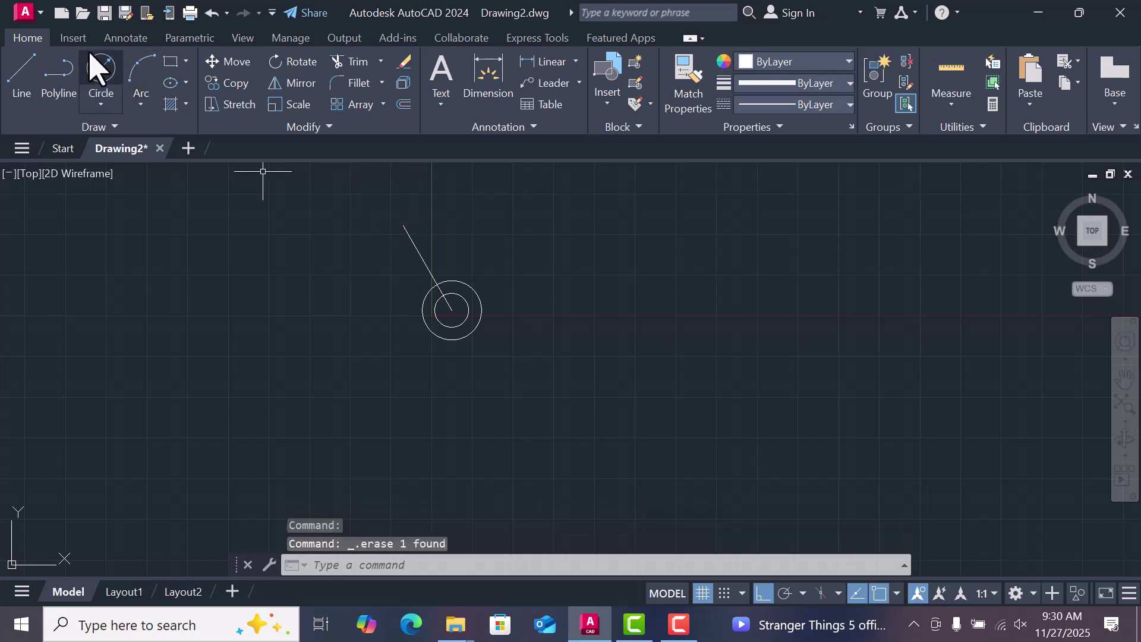
- Draw a circle with a diameter of 19 centered on the slanted line's upper endpoint
left_click(107, 75)
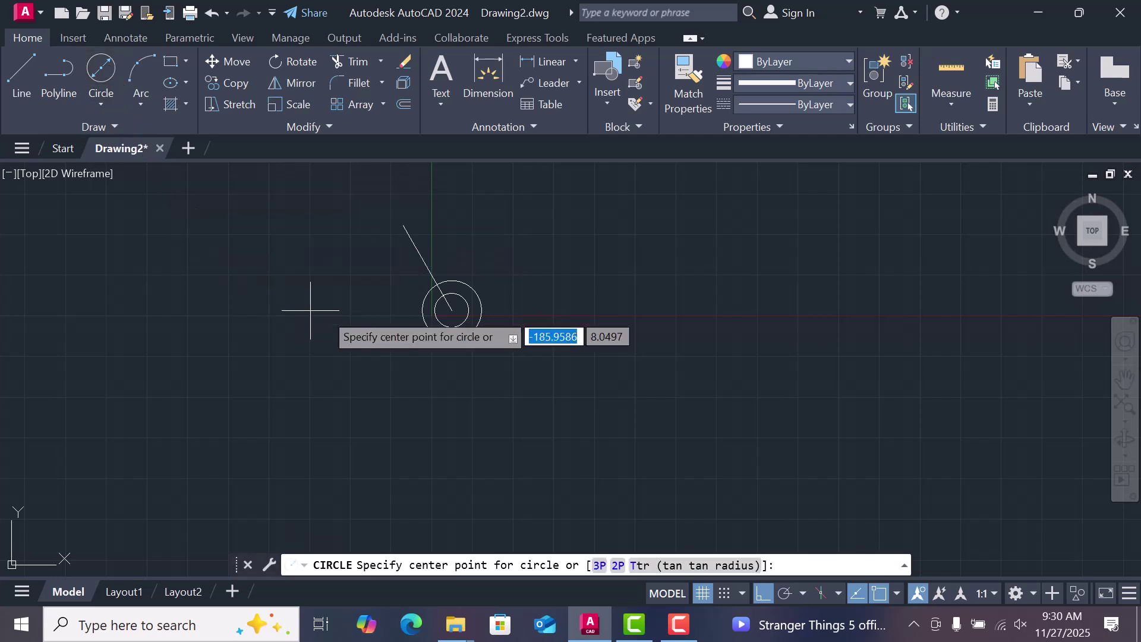
left_click(404, 226)
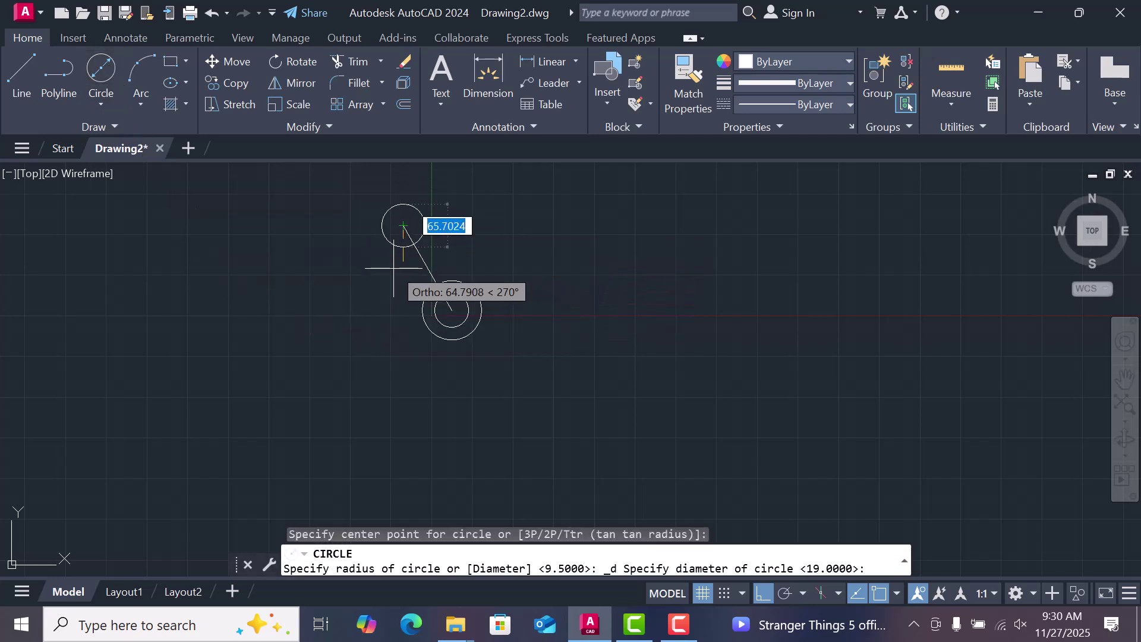
type("19")
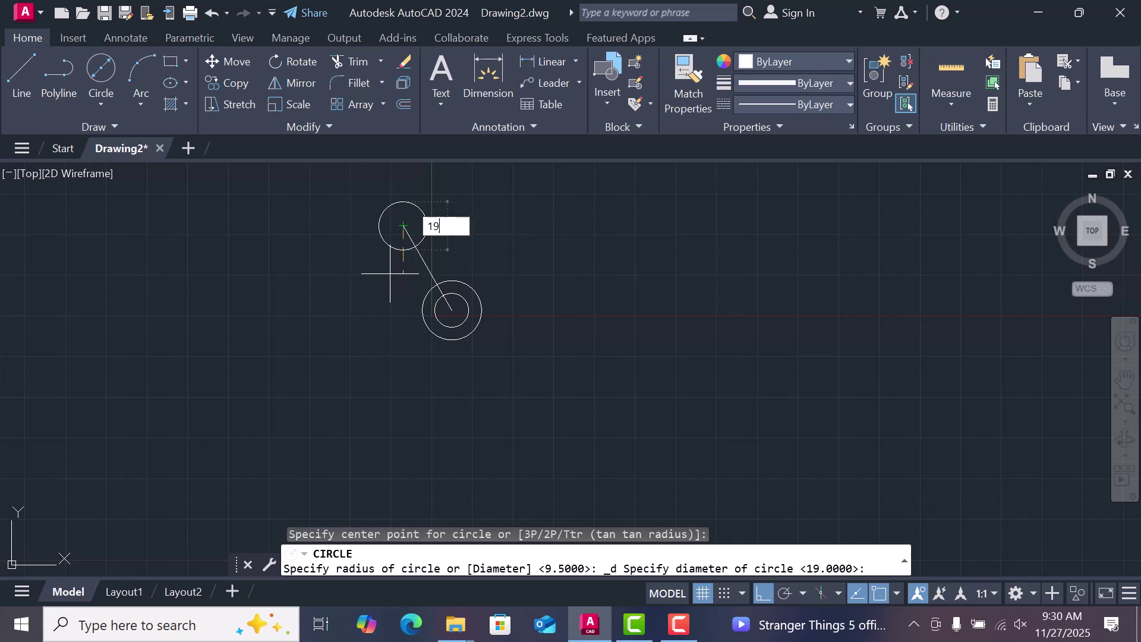
key("Return")
- Draw a concentric circle with a diameter of 51 around the small circle at the line's upper end
left_click(106, 83)
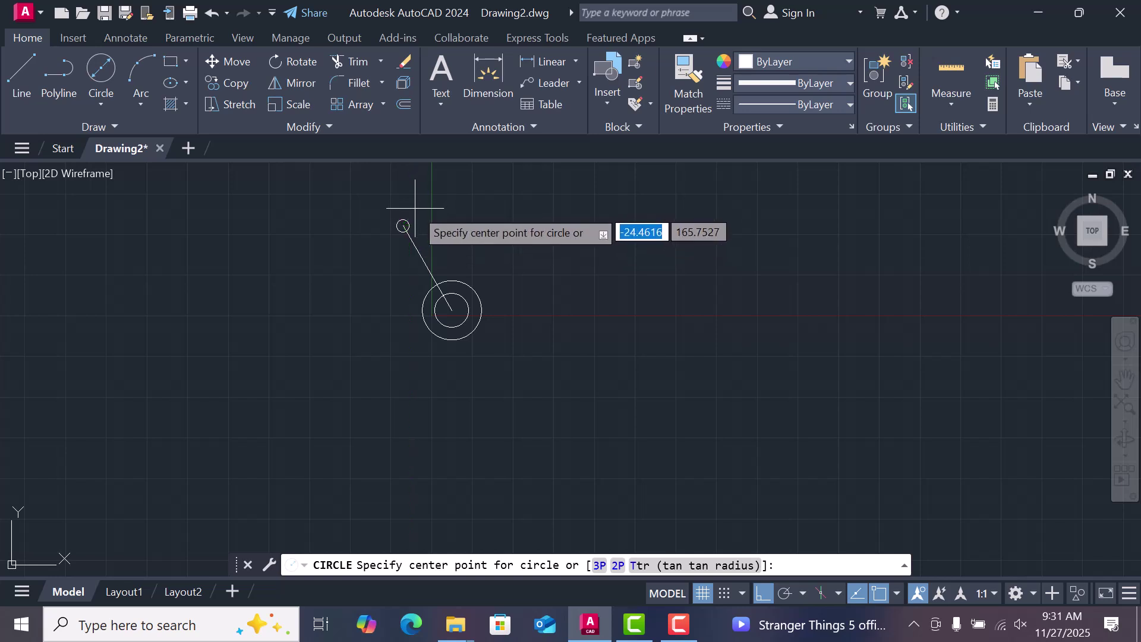
scroll(417, 212, "up", 6)
left_click(360, 272)
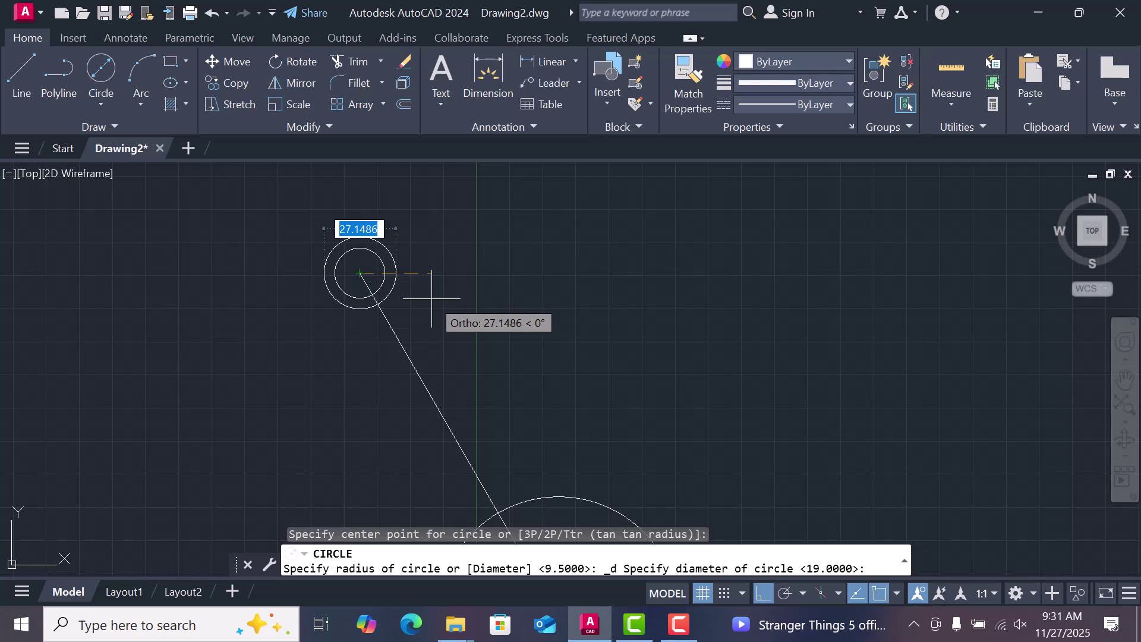
type("4")
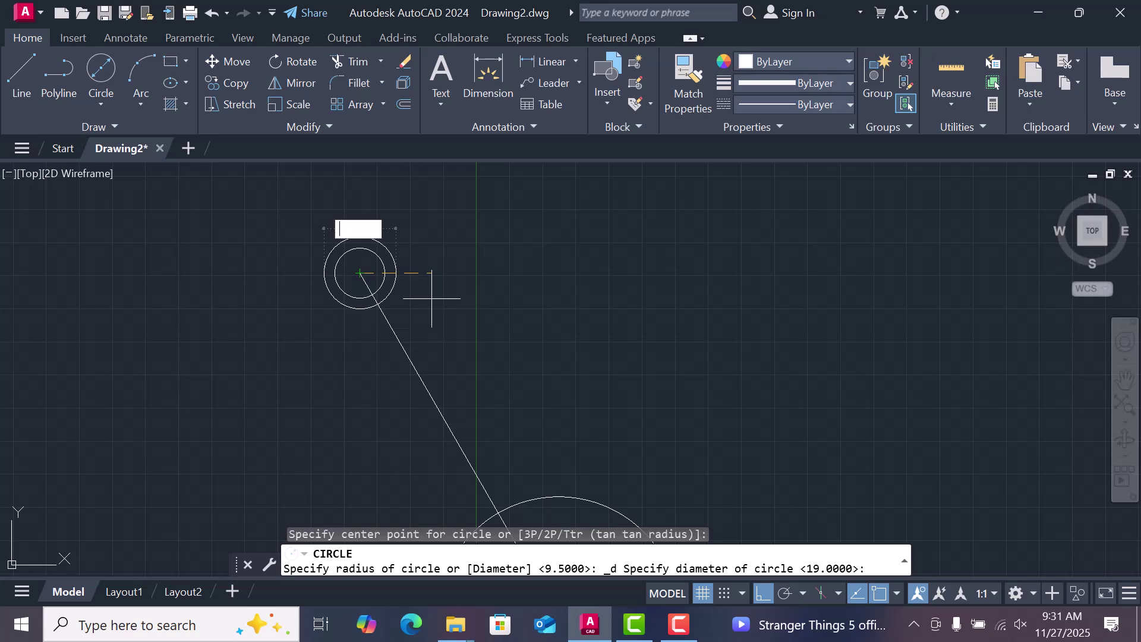
type("5")
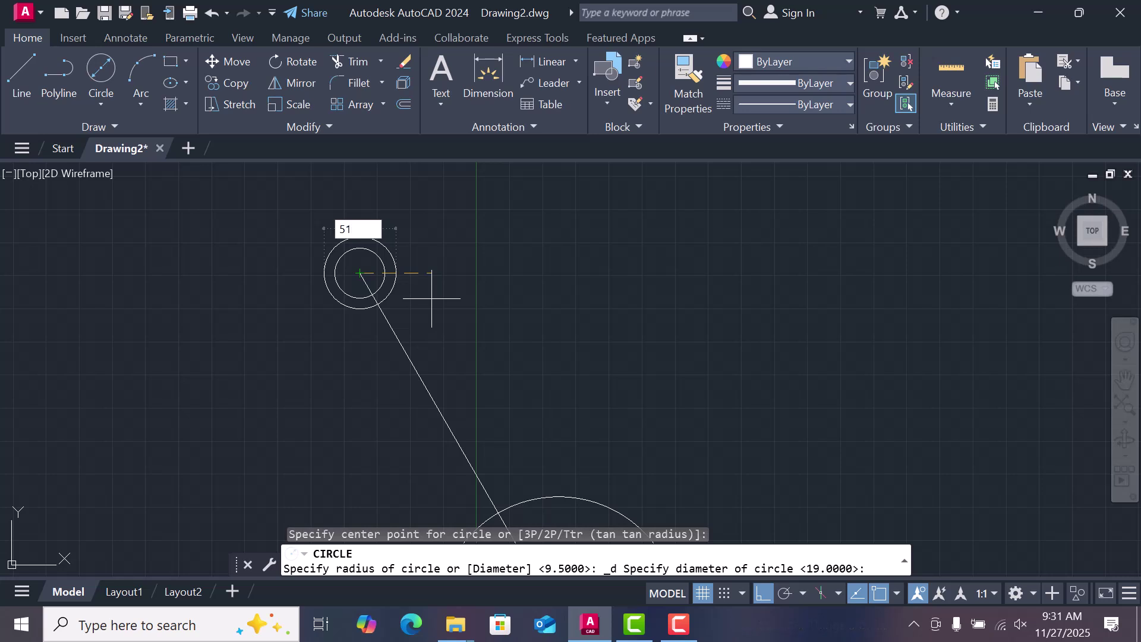
type("1")
key("Return")
- Draw a circle of radius 176 tangent to the right sides of both outer circles using Tan, Tan, Radius
scroll(432, 298, "up", 3)
scroll(389, 303, "down", 10)
scroll(400, 408, "up", 3)
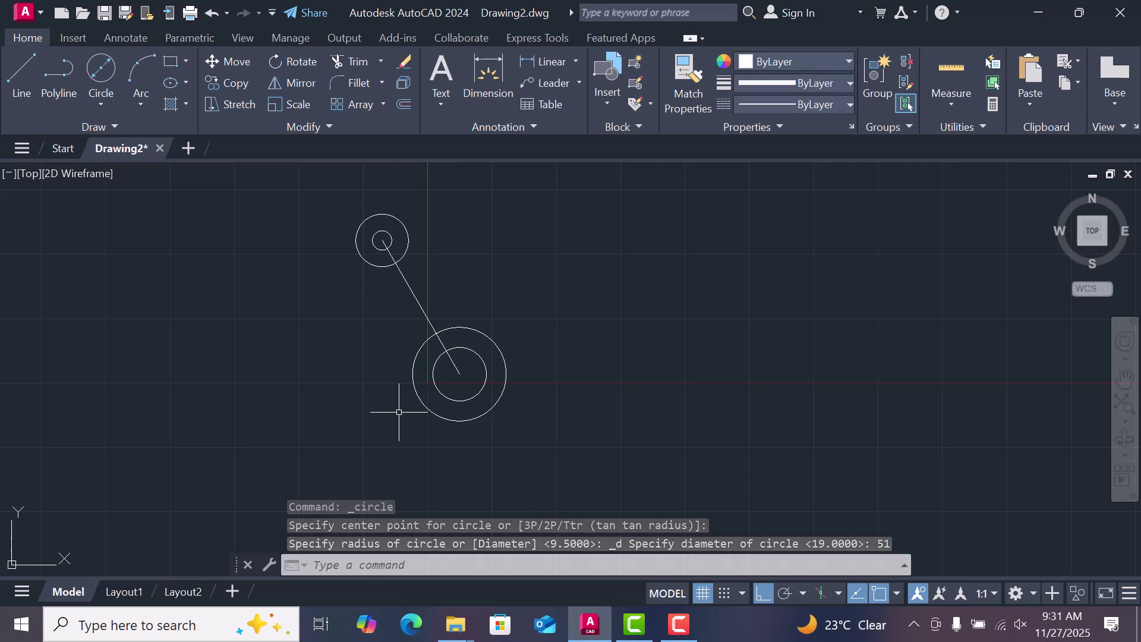
left_click(101, 102)
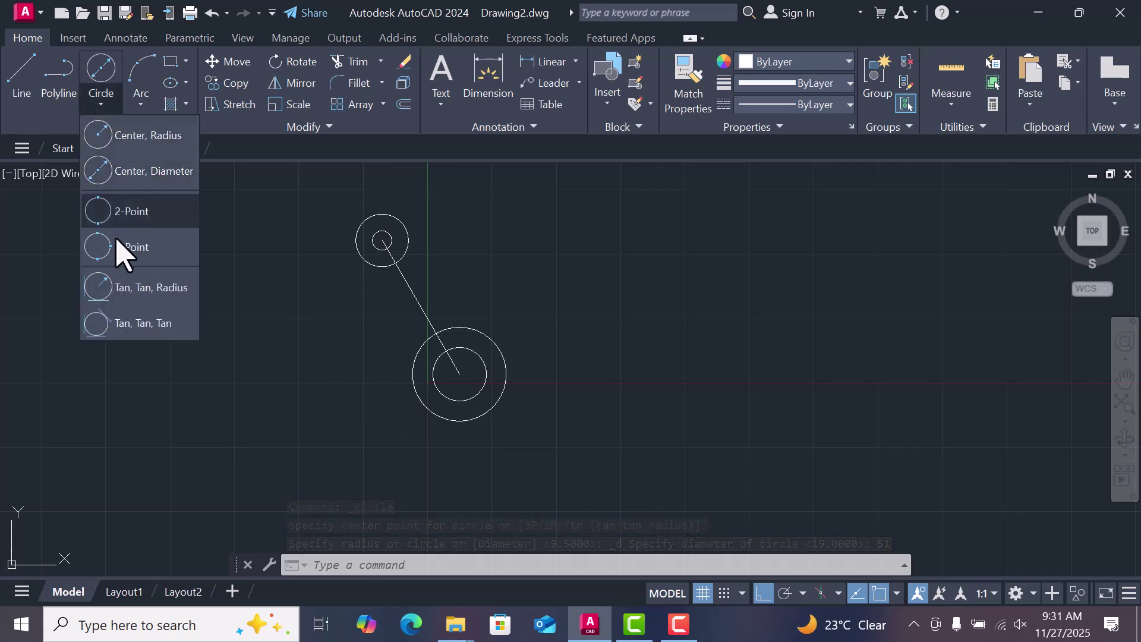
left_click(169, 293)
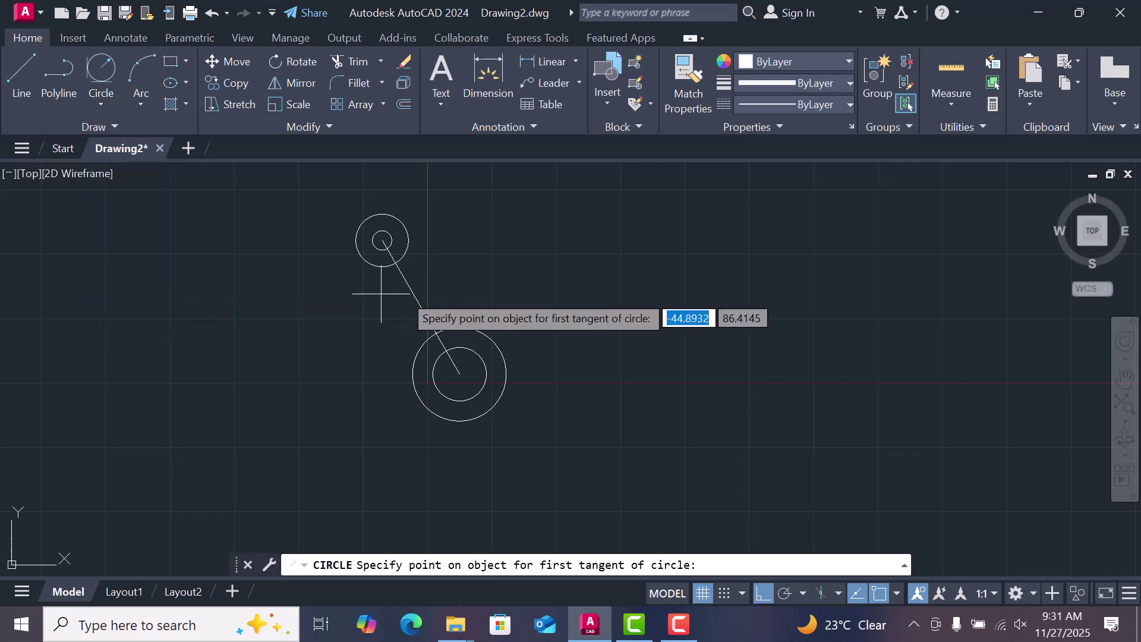
left_click(404, 231)
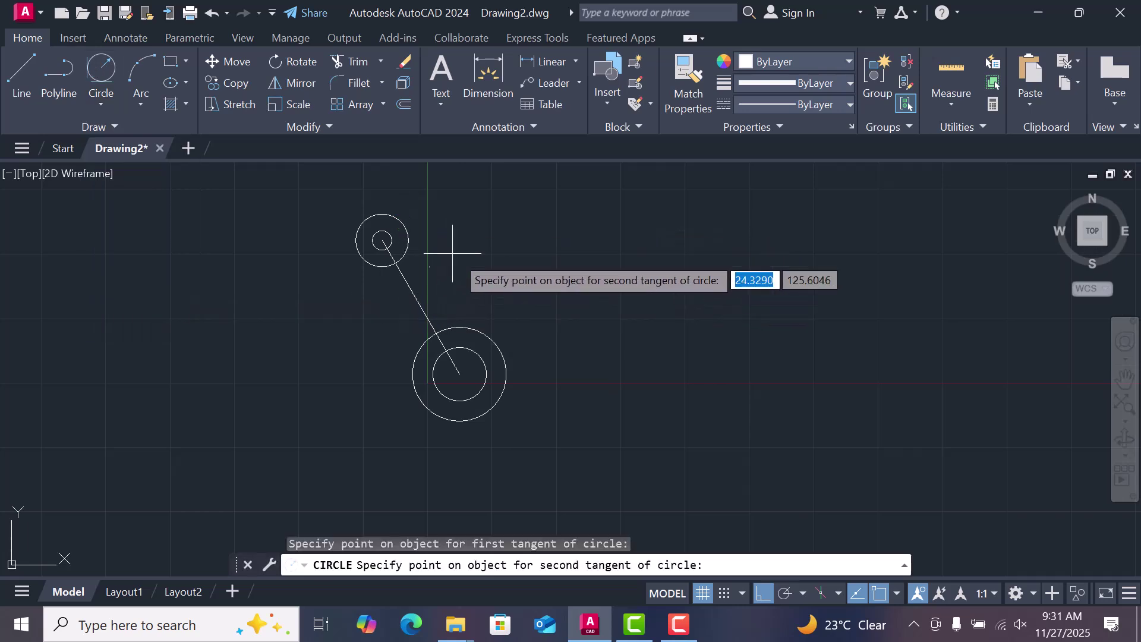
left_click(493, 314)
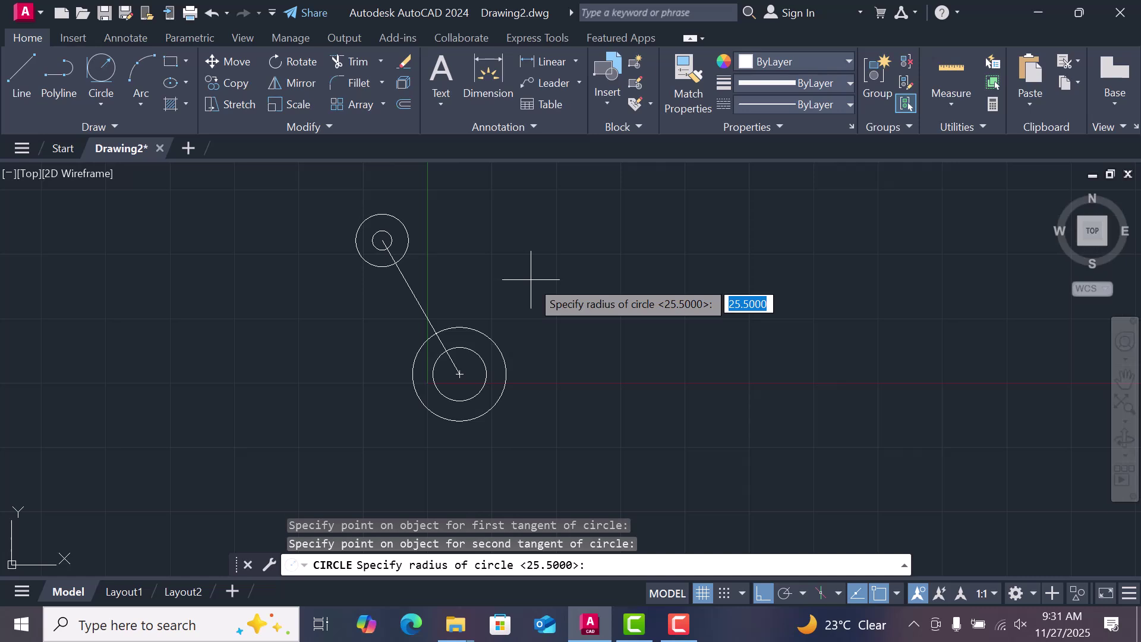
type("1")
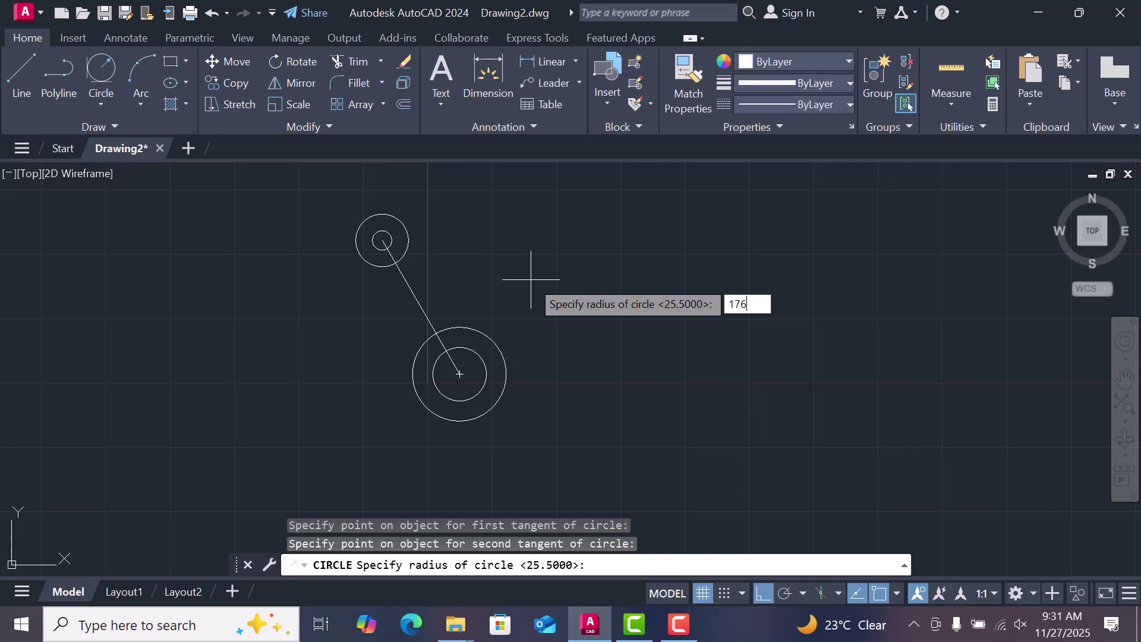
type("76")
key("Return")
scroll(409, 307, "down", 2)
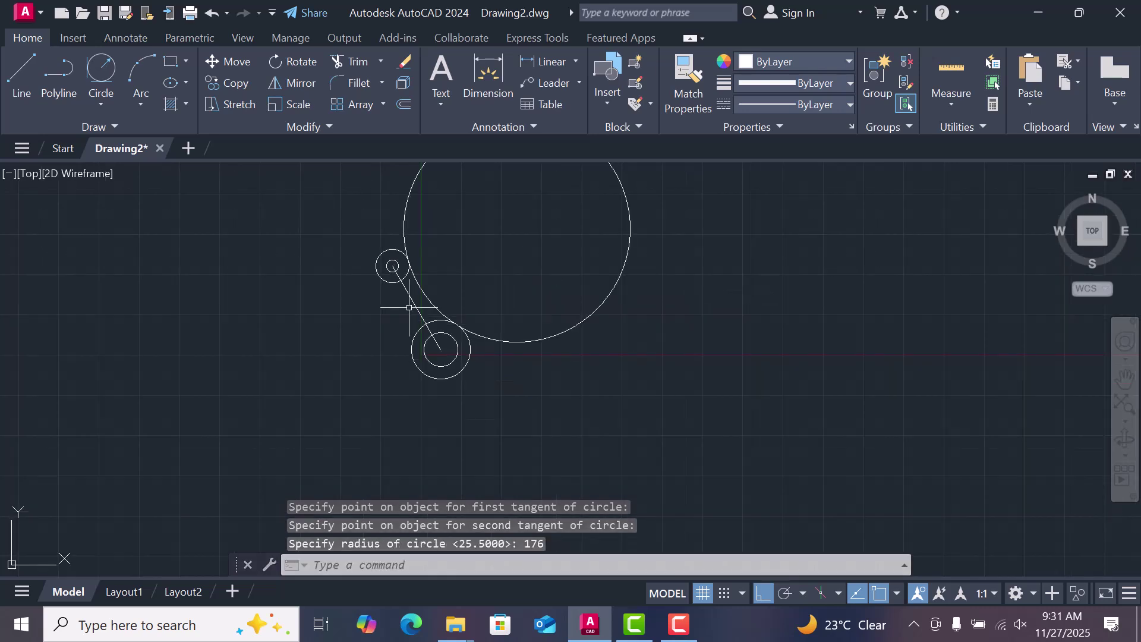
- Draw a circle of radius 220 tangent to both outer circles so that it encloses them on their far sides
left_click(103, 74)
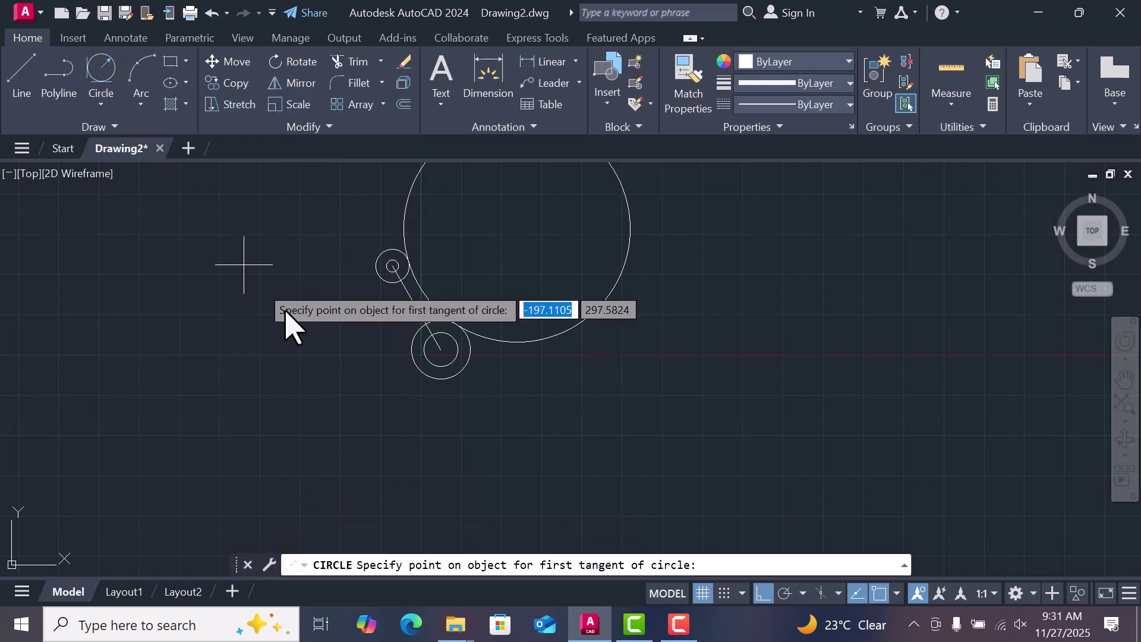
left_click(451, 380)
left_click(383, 260)
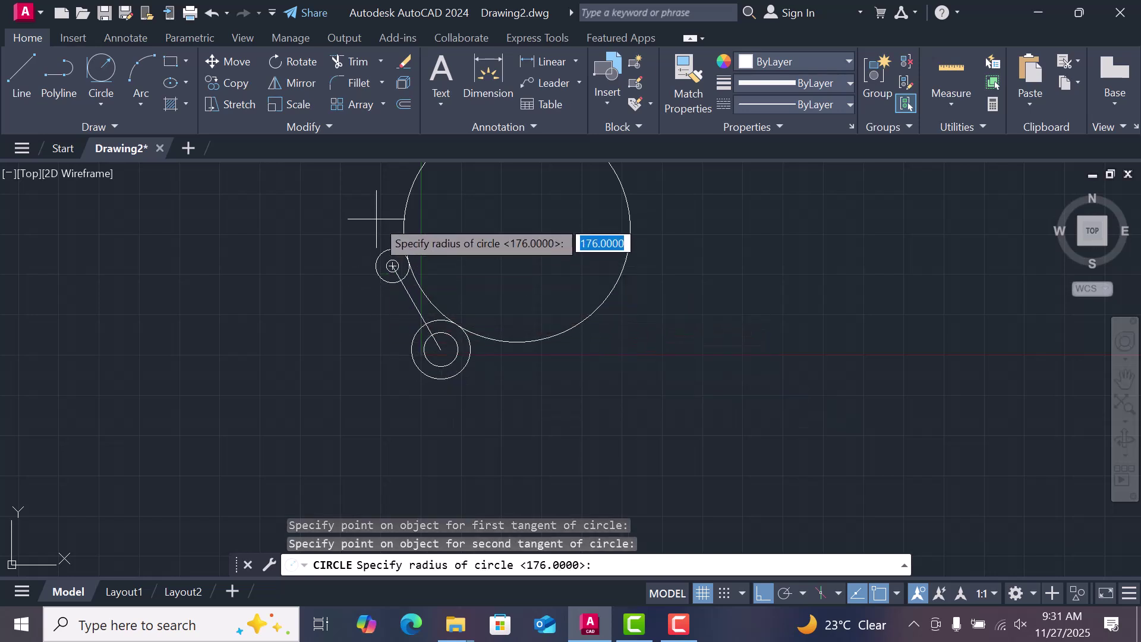
type("22")
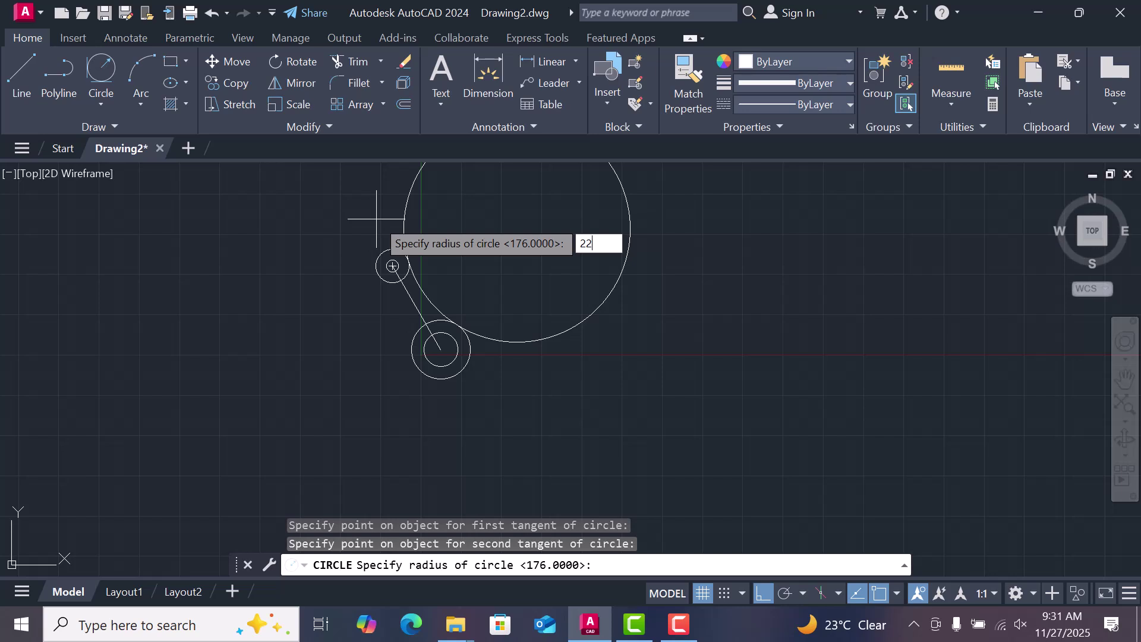
key("Return")
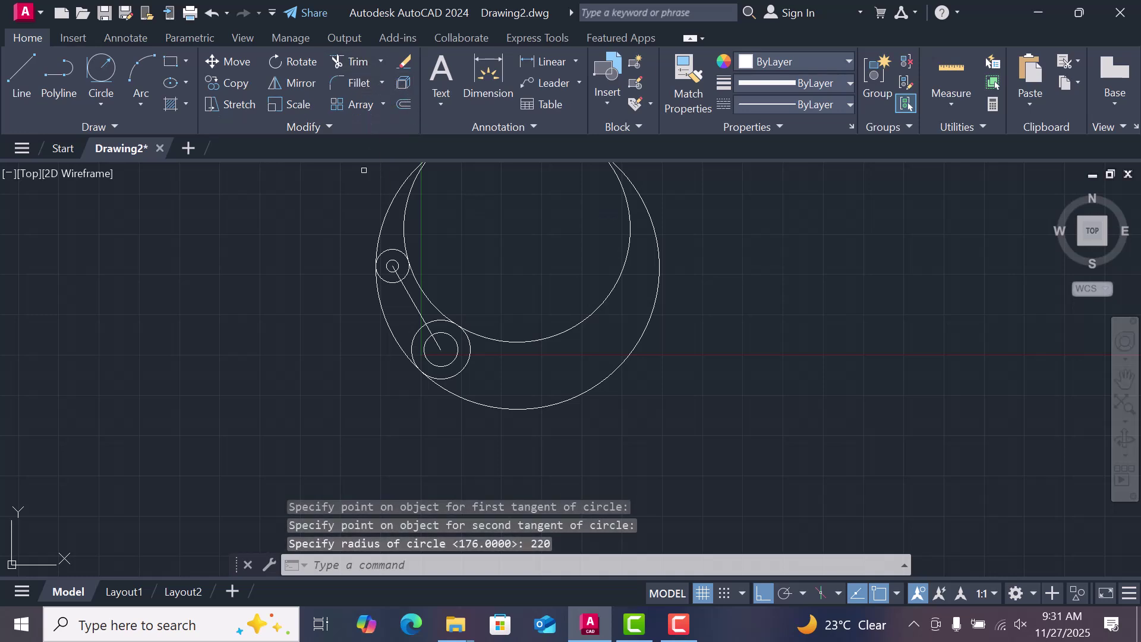
- Trim the two large tangent circles so only the arcs connecting the upper and lower outer circles remain on the arm
type("tr")
key("Return")
left_click(473, 401)
left_click(510, 343)
left_click_drag(431, 244, 343, 187)
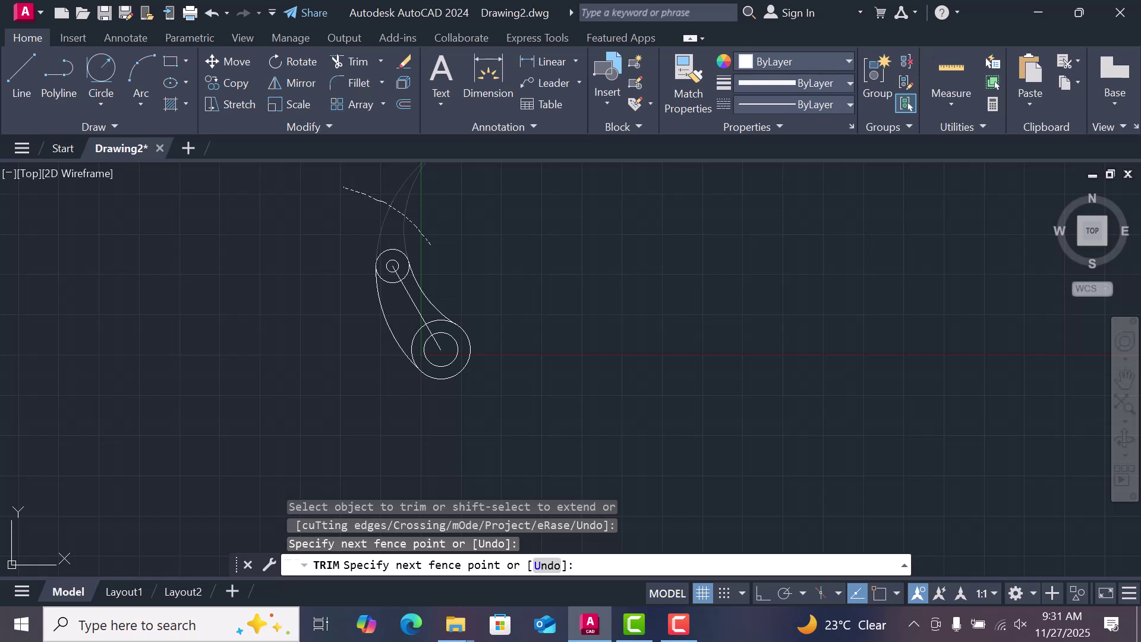
right_click(247, 273)
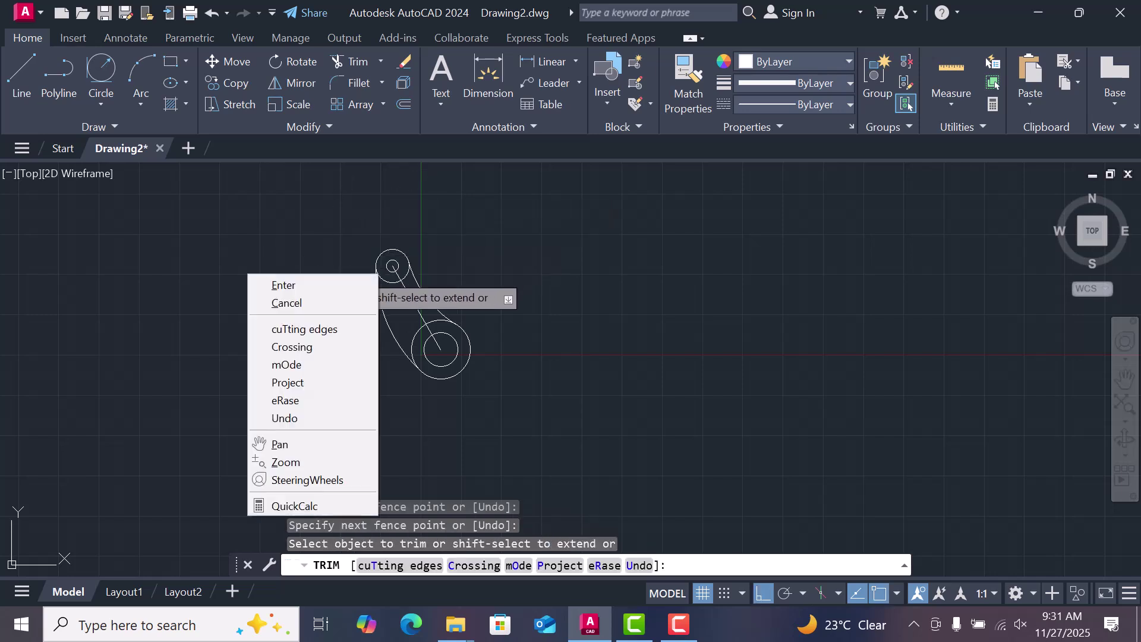
left_click(299, 285)
- Erase the two leftover arcs above the arm and the slanted center line between the circle pairs
scroll(421, 276, "down", 4)
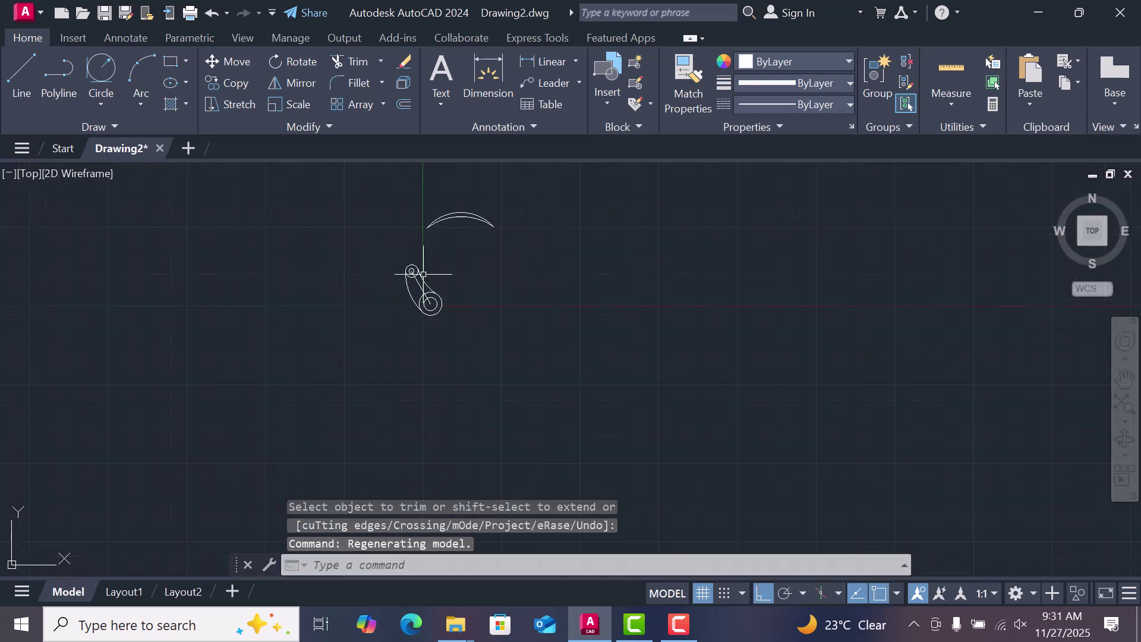
mouse_move(409, 177)
left_mouse_down()
mouse_move(421, 249)
mouse_move(560, 205)
mouse_move(560, 237)
left_mouse_up()
key("Delete")
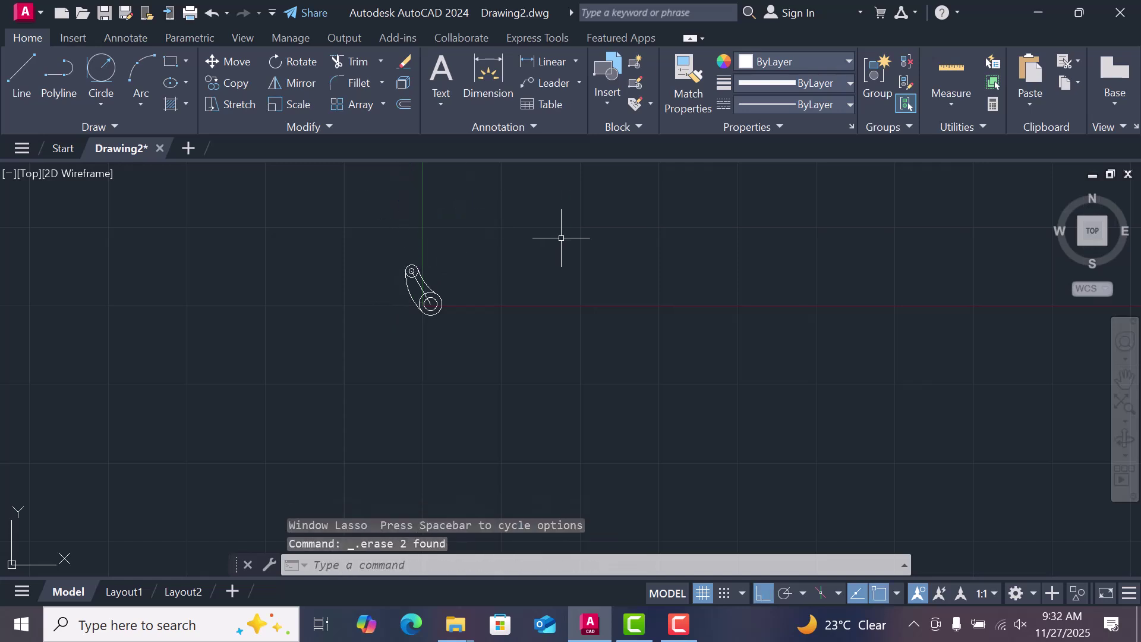
scroll(446, 264, "up", 4)
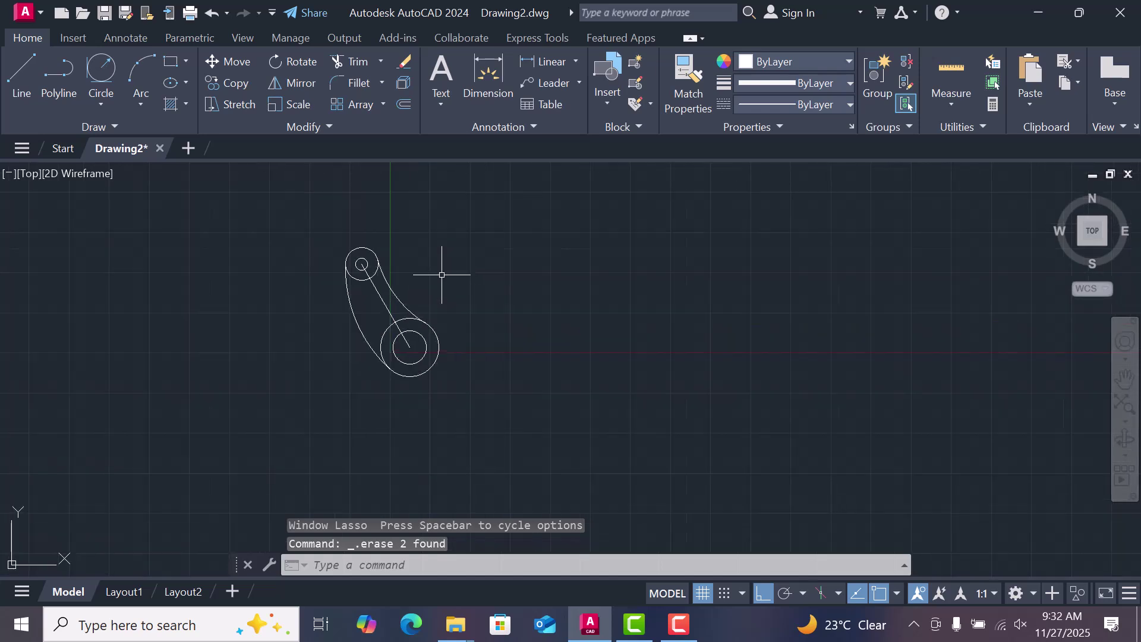
left_click(385, 306)
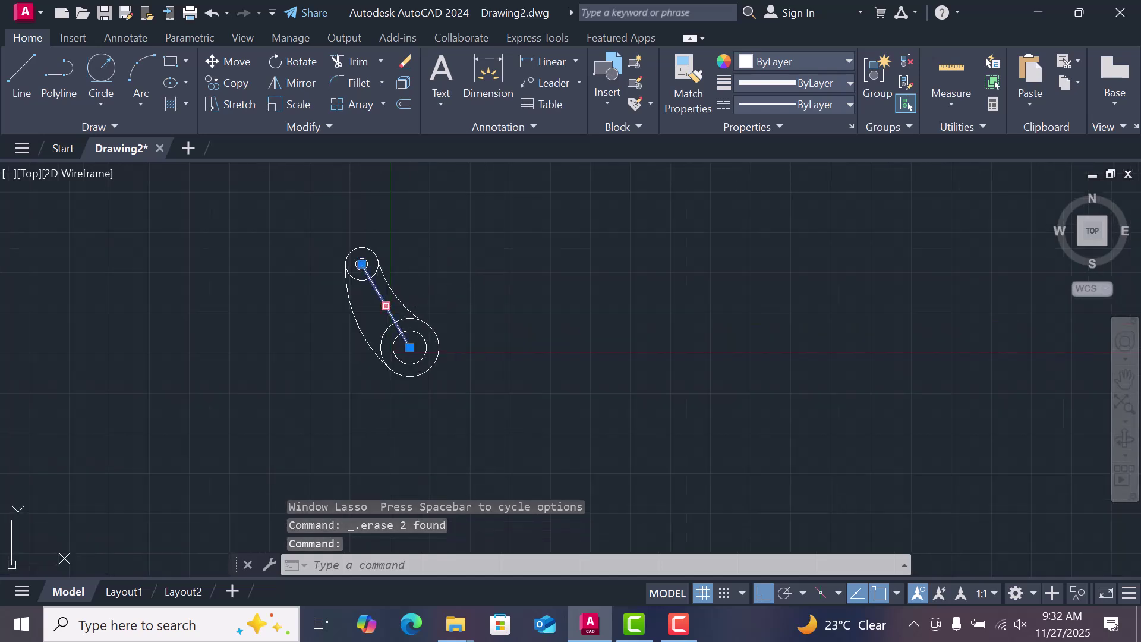
key("Delete")
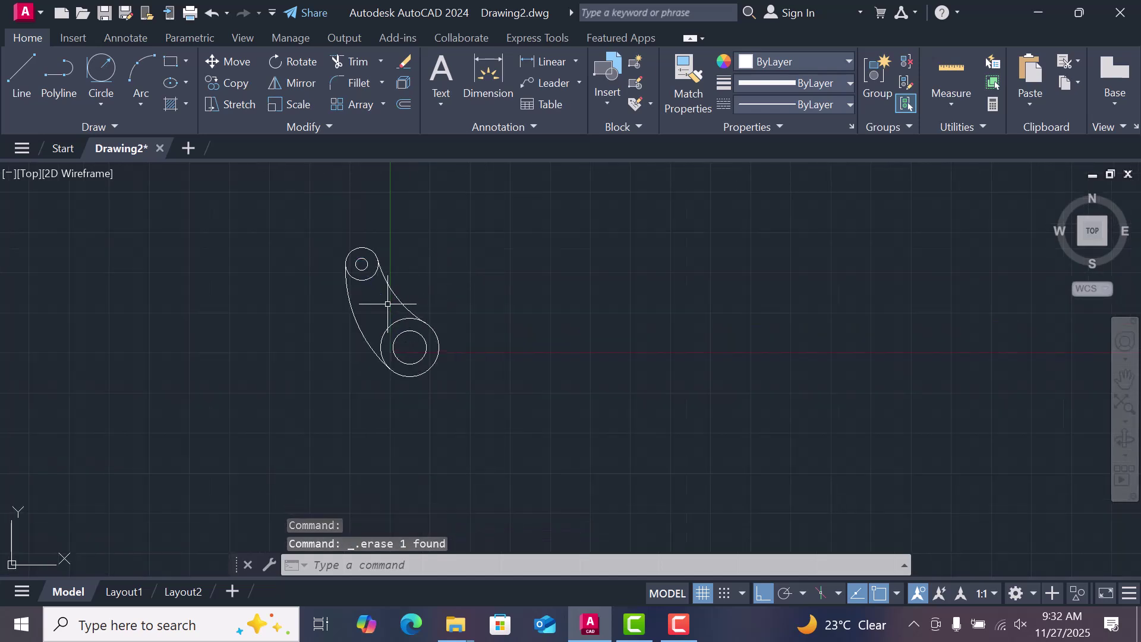
- Create a polar array of the four circles and two connecting arcs with 4 items around the large circles' center
left_click(383, 106)
left_click(368, 203)
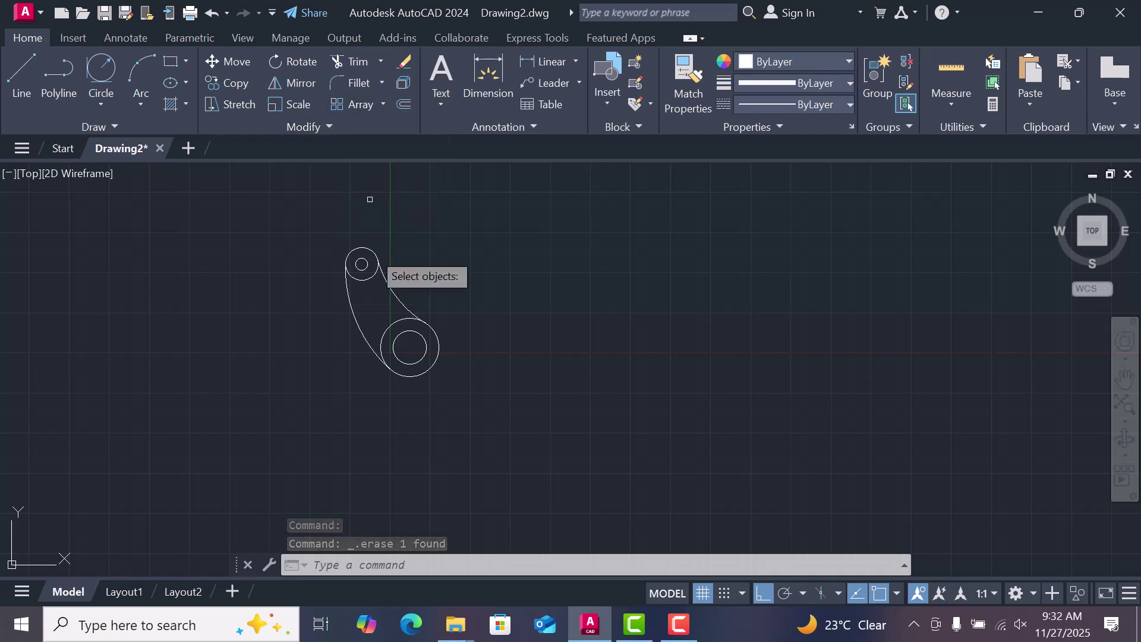
left_click(368, 277)
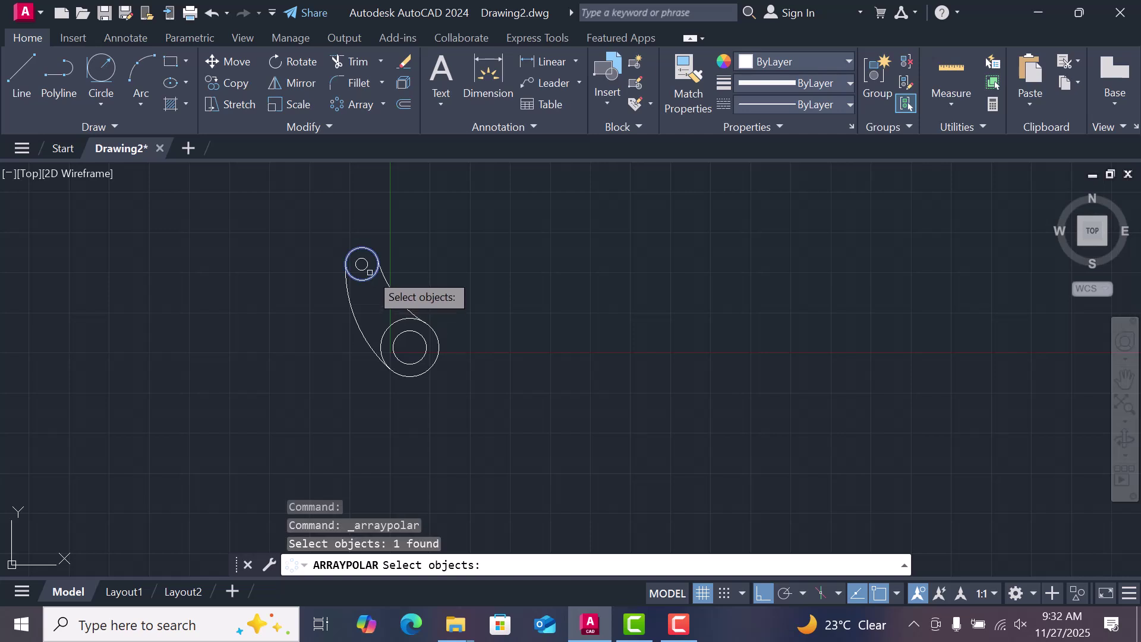
left_click(370, 266)
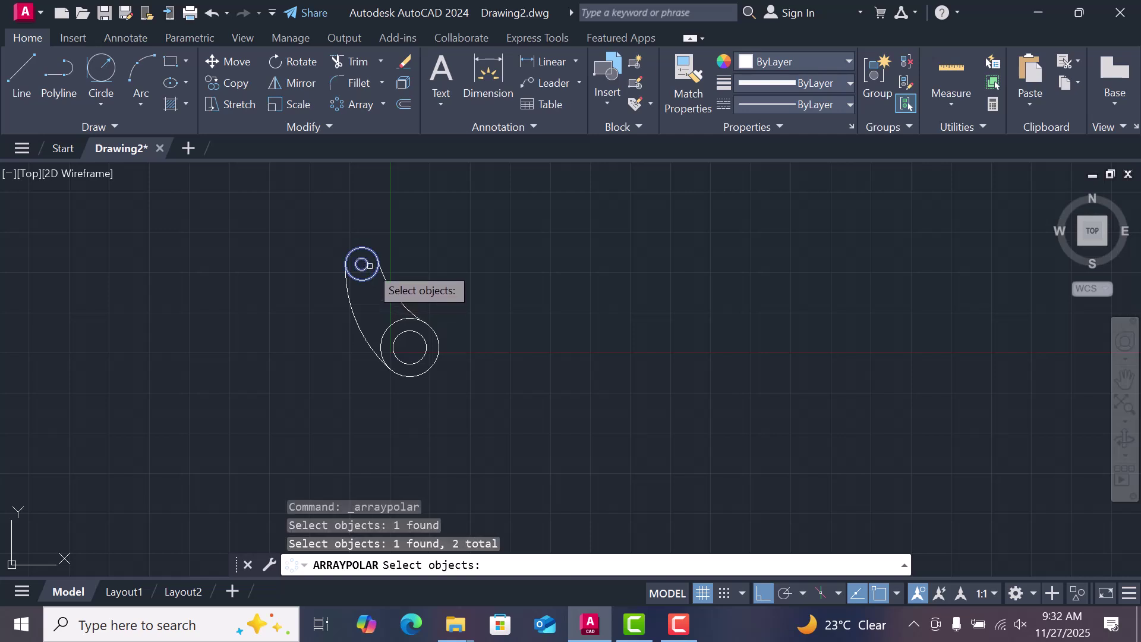
left_click(389, 325)
left_click(406, 331)
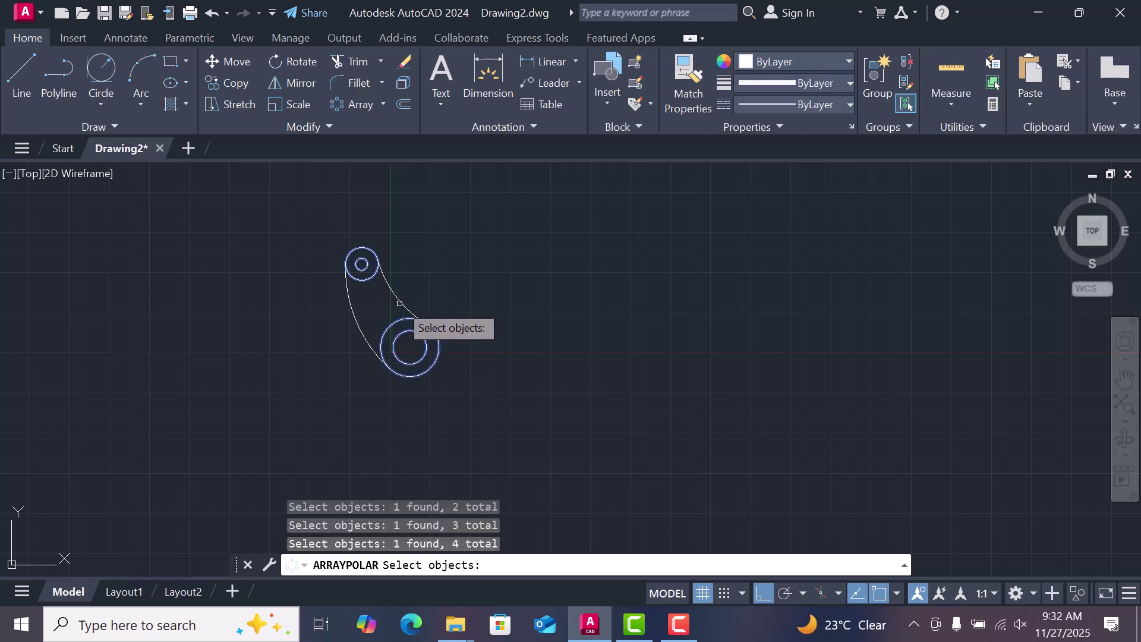
left_click(351, 307)
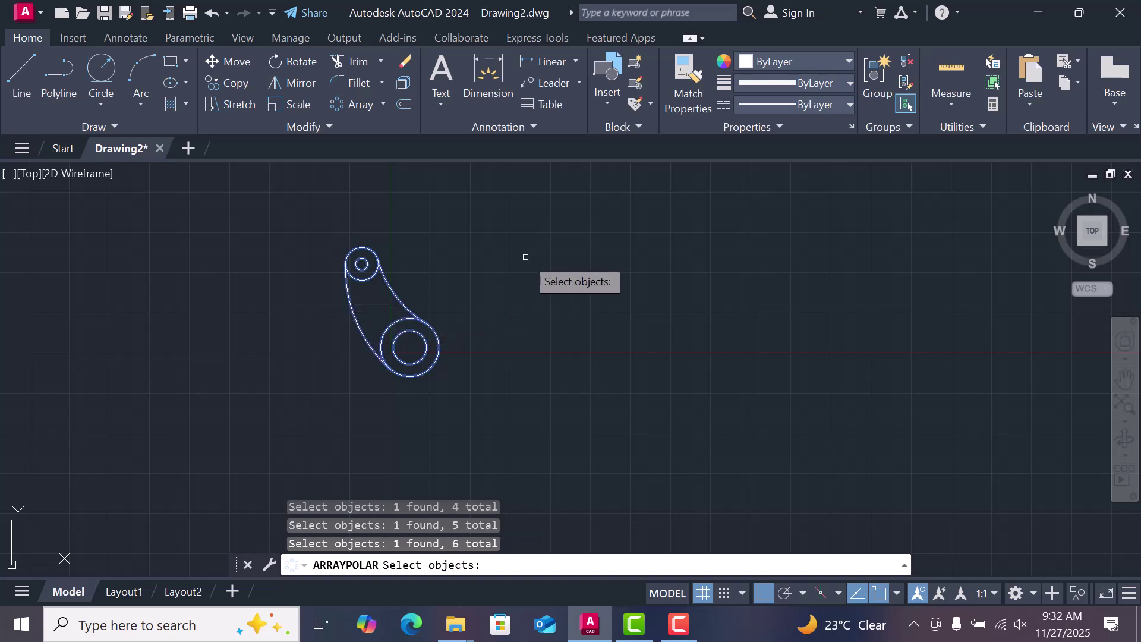
key("Return")
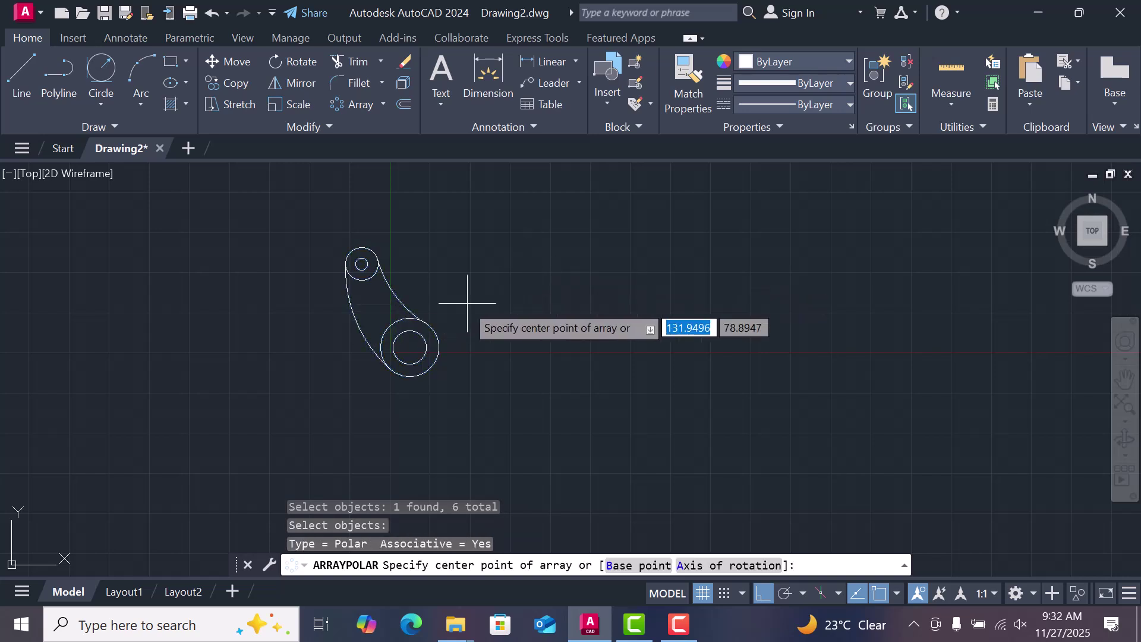
left_click(409, 347)
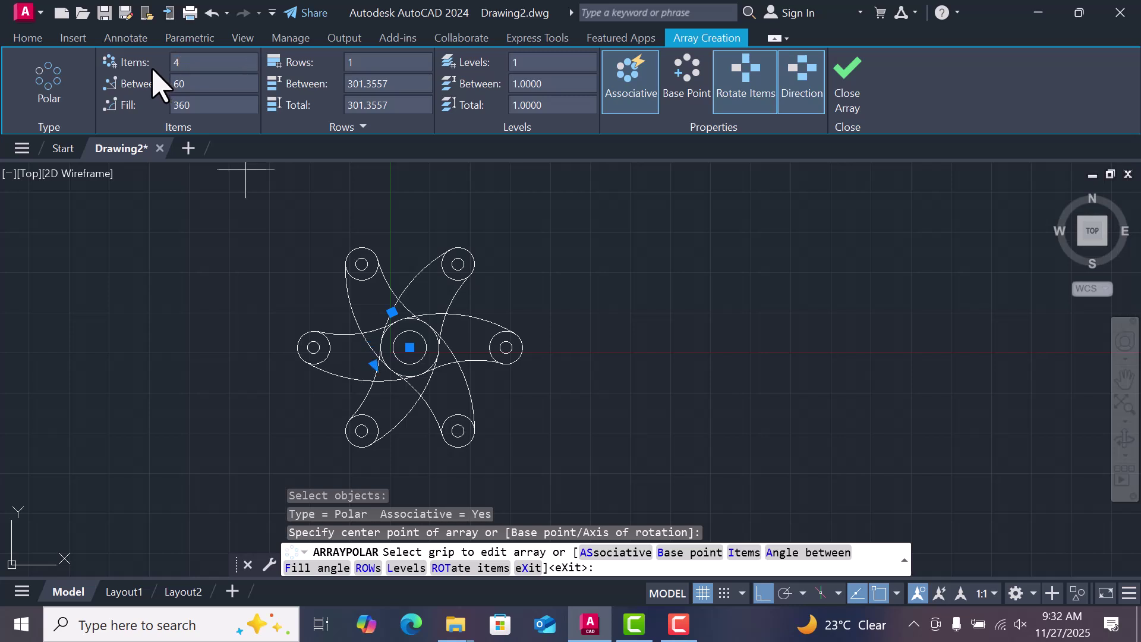
key("Return")
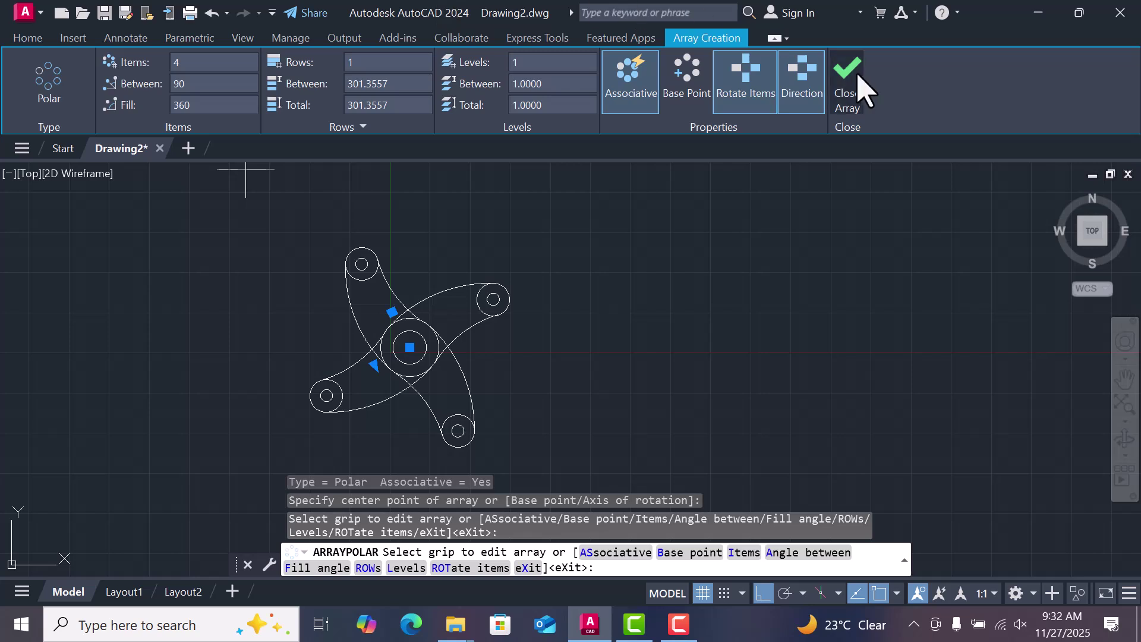
left_click(846, 85)
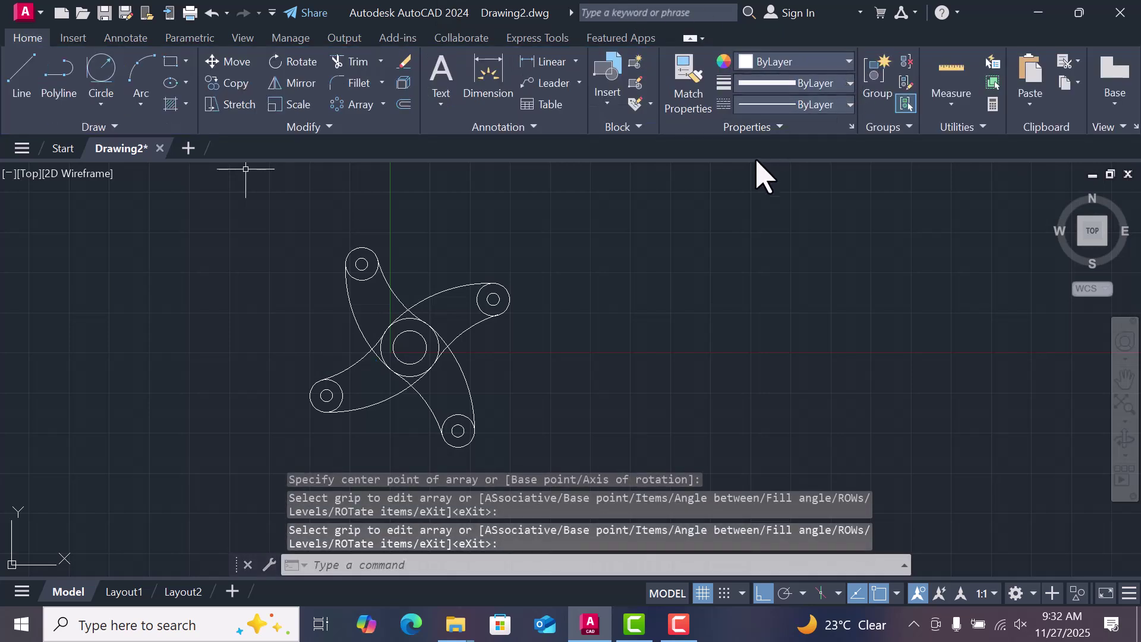
- Explode the polar array into separate objects
scroll(544, 232, "down", 3)
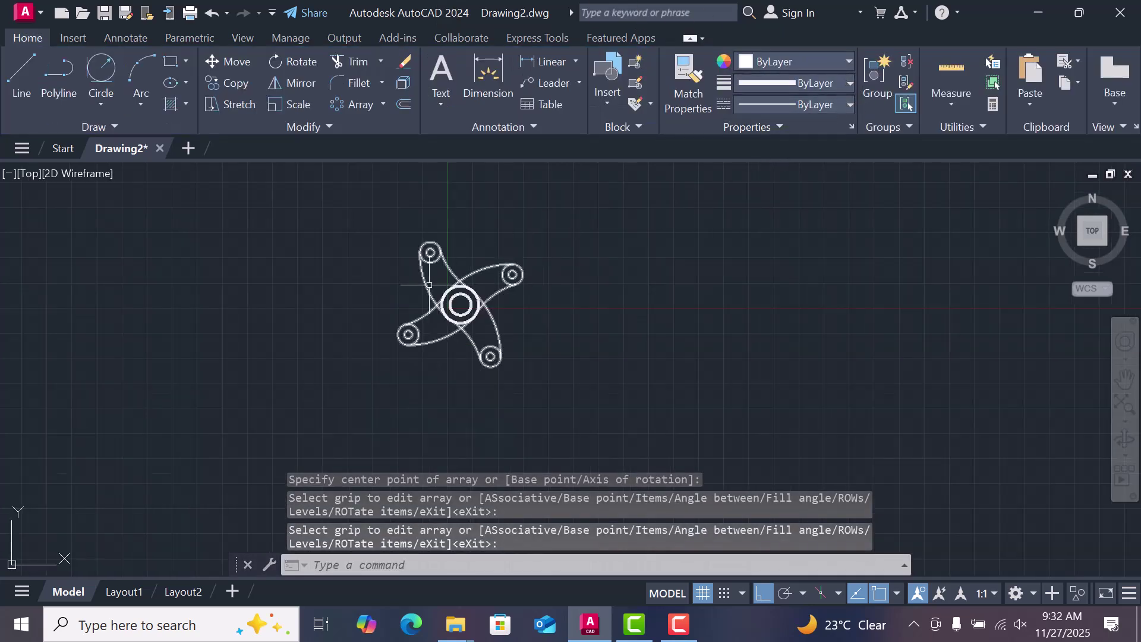
mouse_move(278, 202)
left_mouse_down()
mouse_move(458, 447)
mouse_move(689, 256)
left_mouse_up()
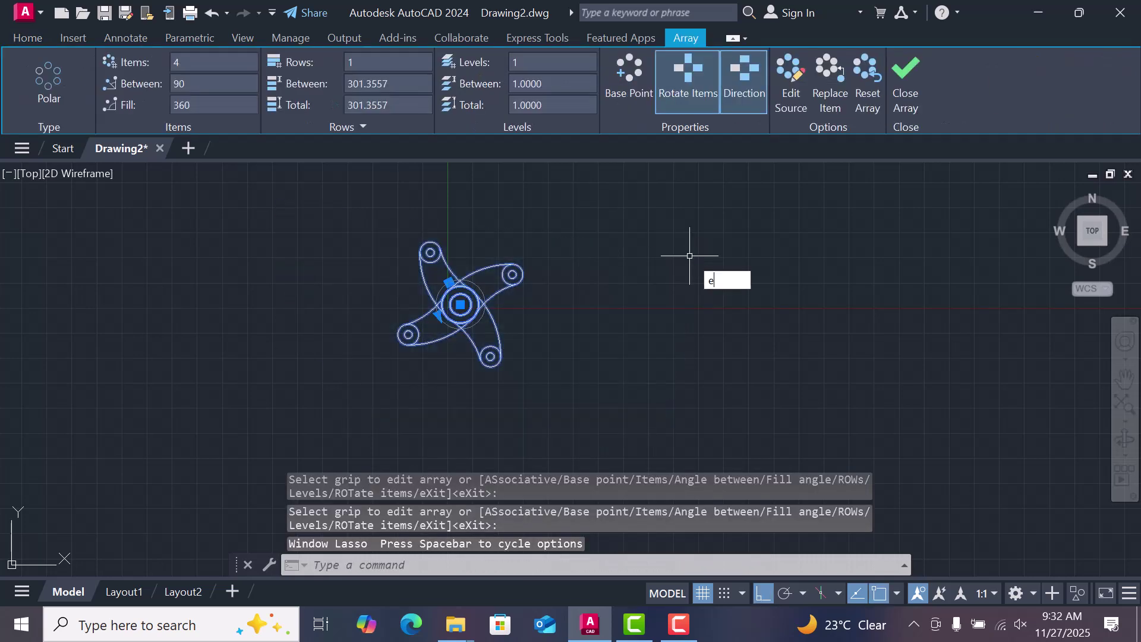
type("EX")
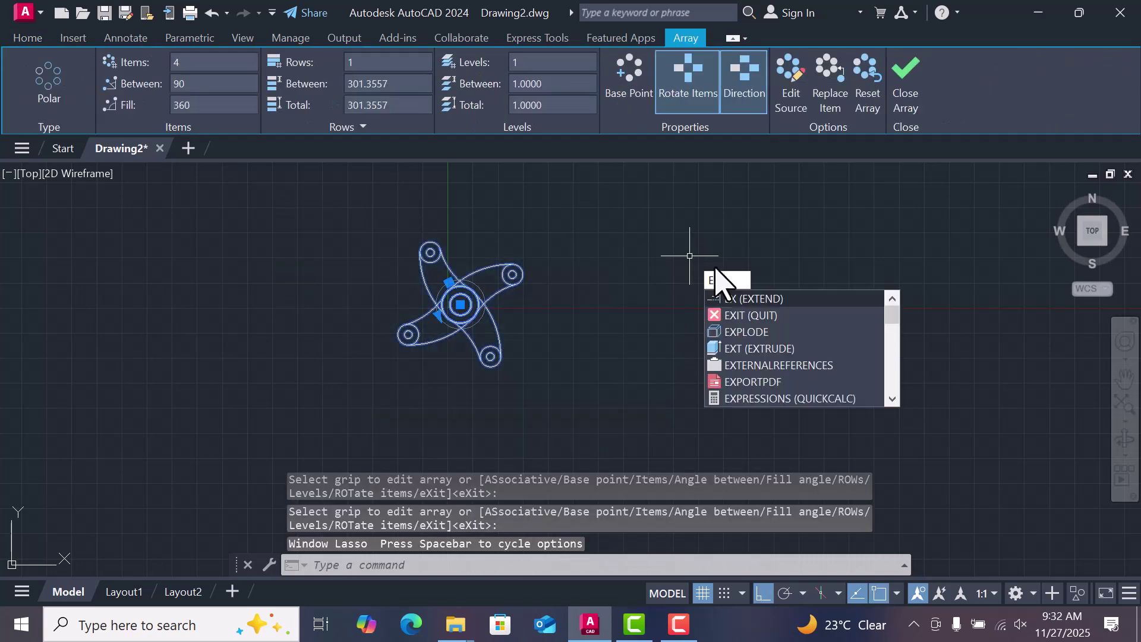
left_click(757, 331)
scroll(455, 298, "down", 3)
scroll(449, 294, "up", 6)
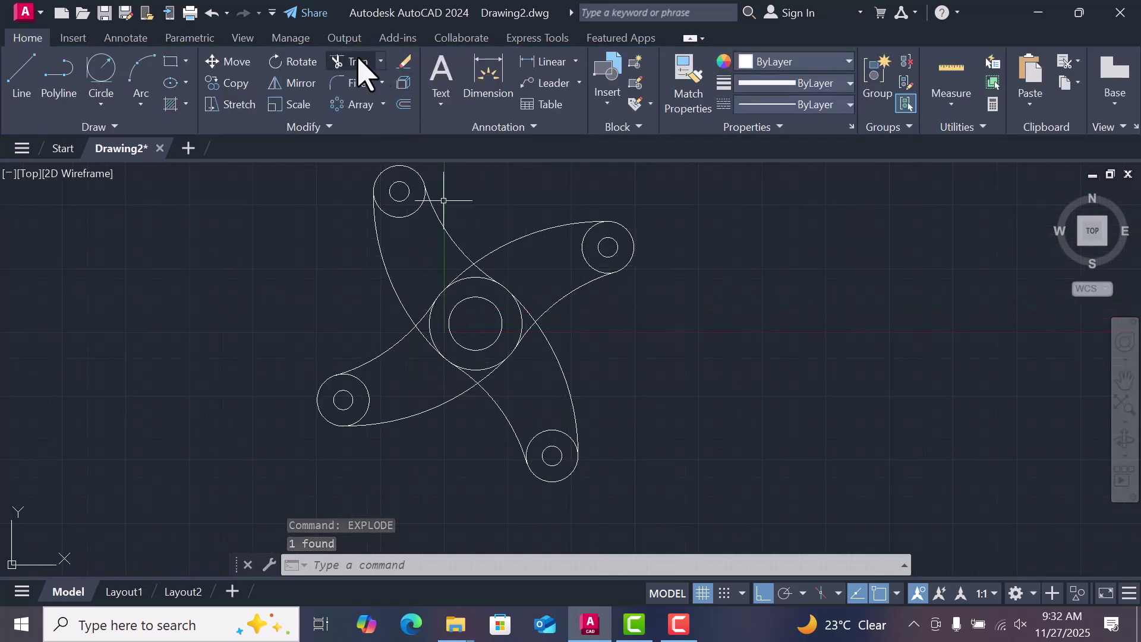
- Try to trim the overlapping arm arcs around the central hub and undo the trims
left_click(354, 62)
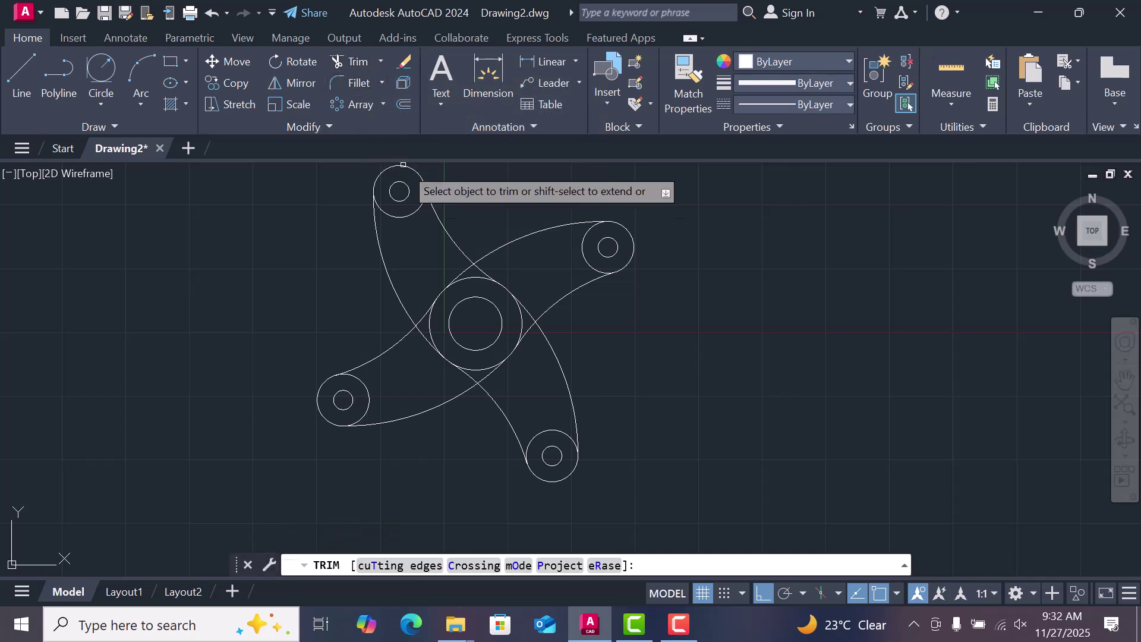
scroll(476, 269, "down", 4)
scroll(475, 270, "up", 5)
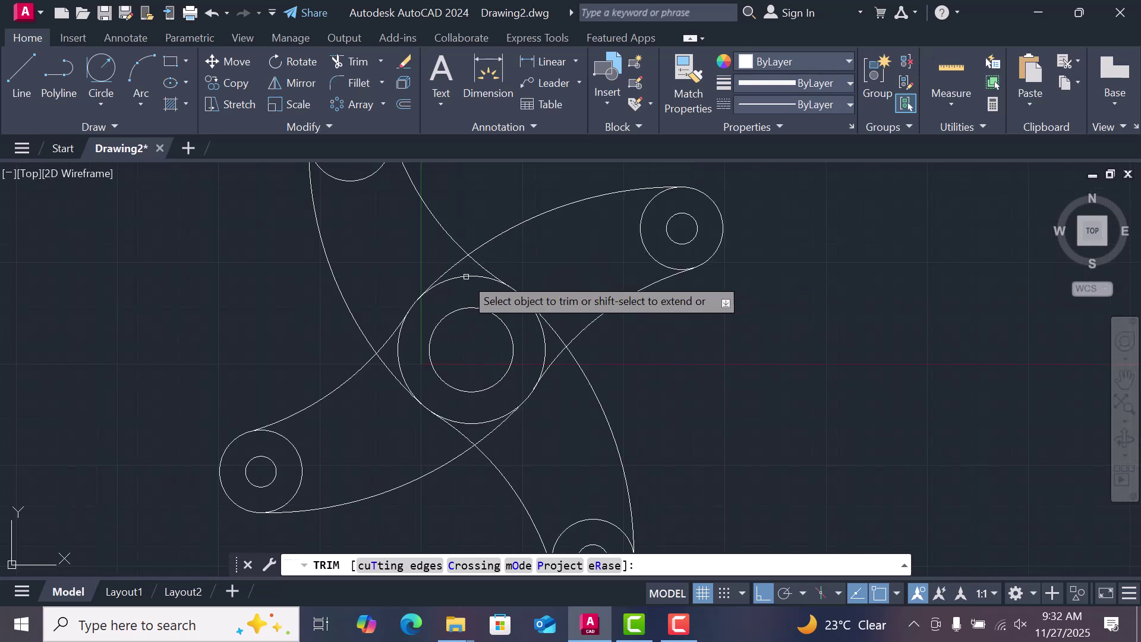
left_click(458, 259)
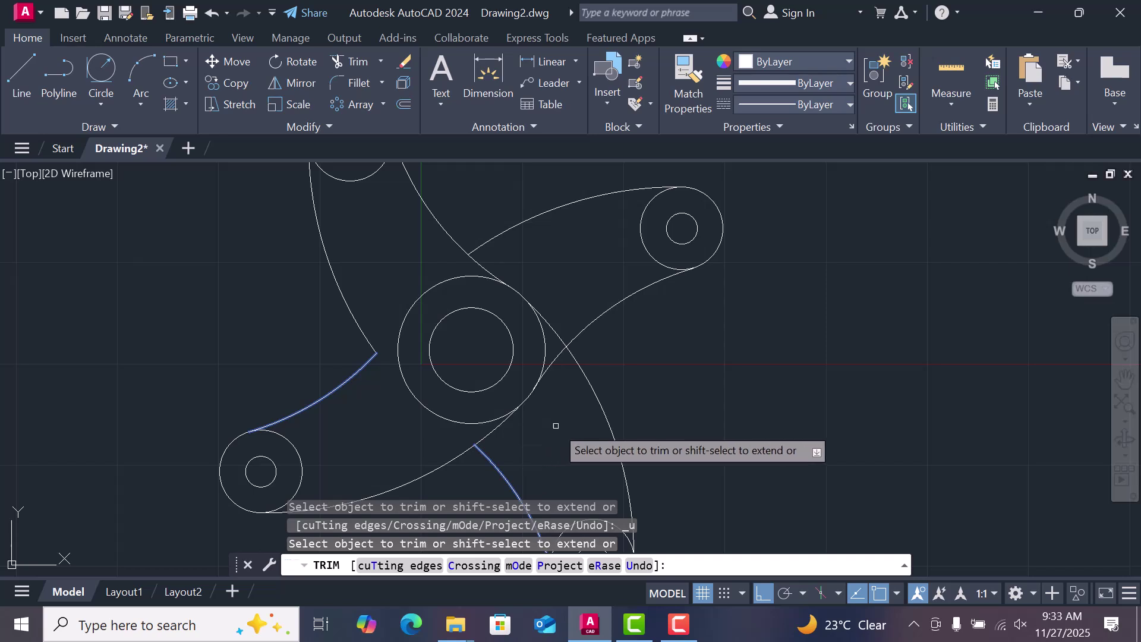
key("ctrl+z")
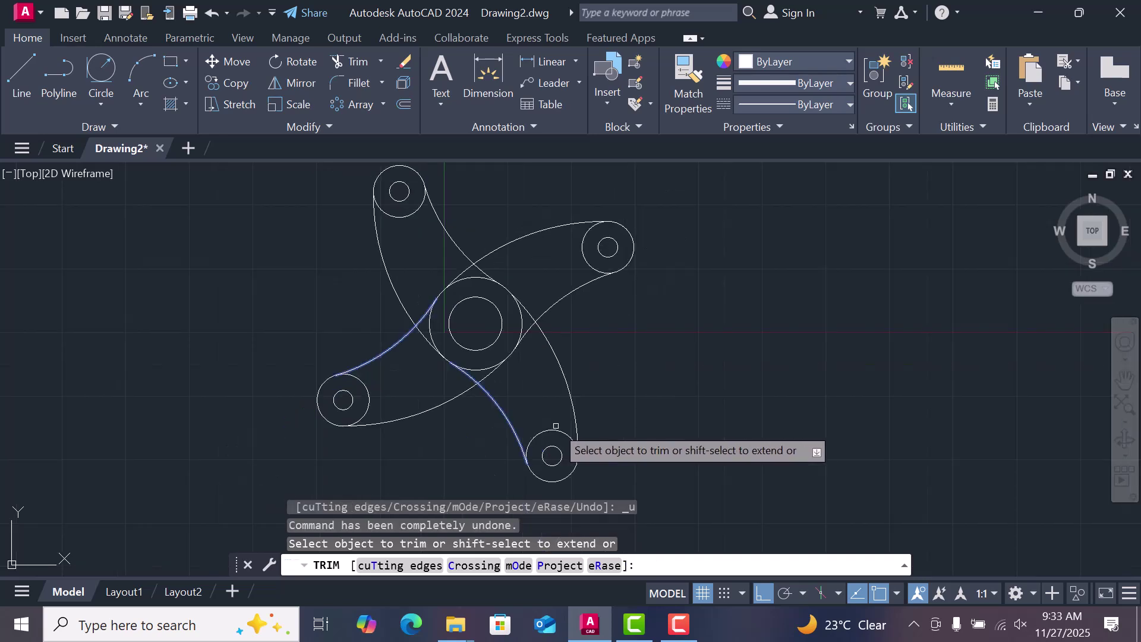
- Trim the lower-left and upper-right arms' arcs where they run past the other two arms' arcs toward the hub
scroll(515, 258, "down", 2)
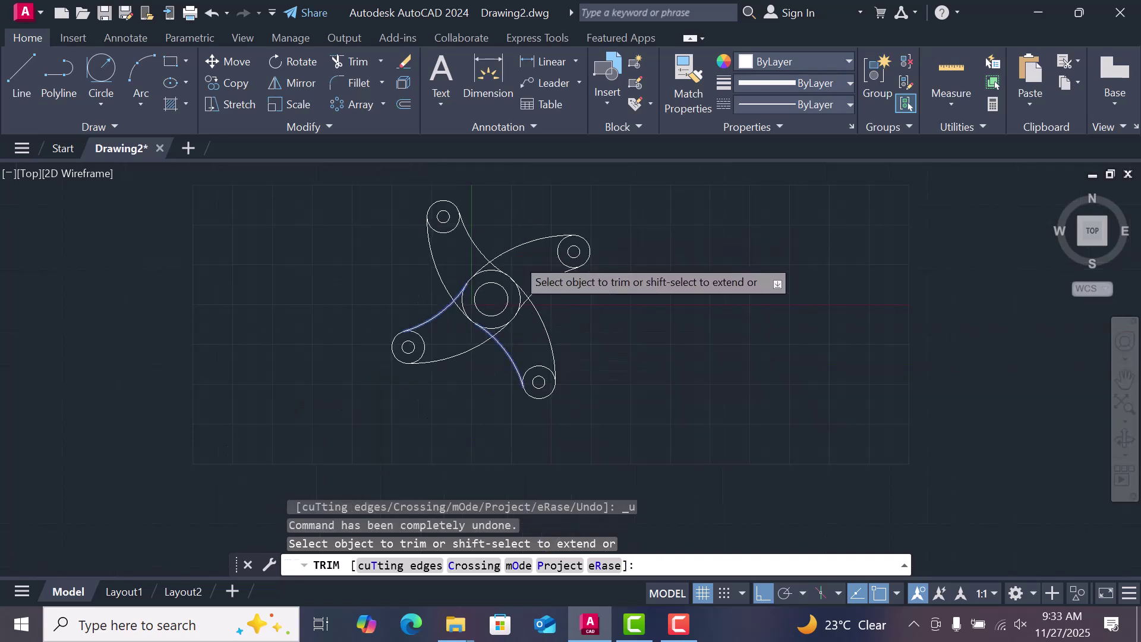
scroll(494, 262, "down", 4)
scroll(483, 264, "up", 8)
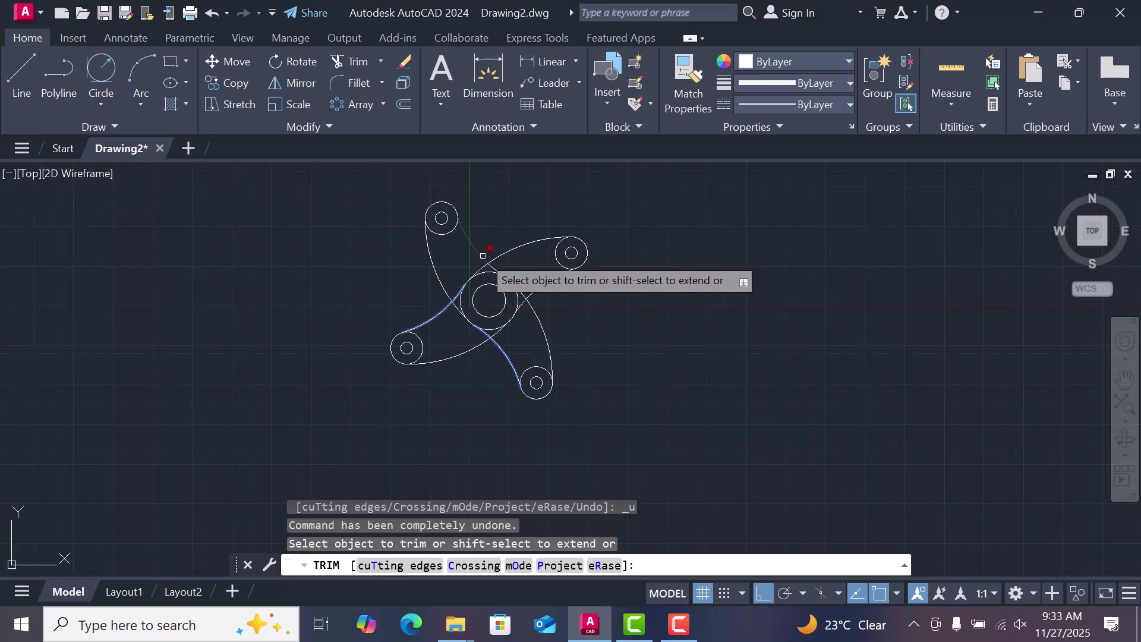
left_click(478, 279)
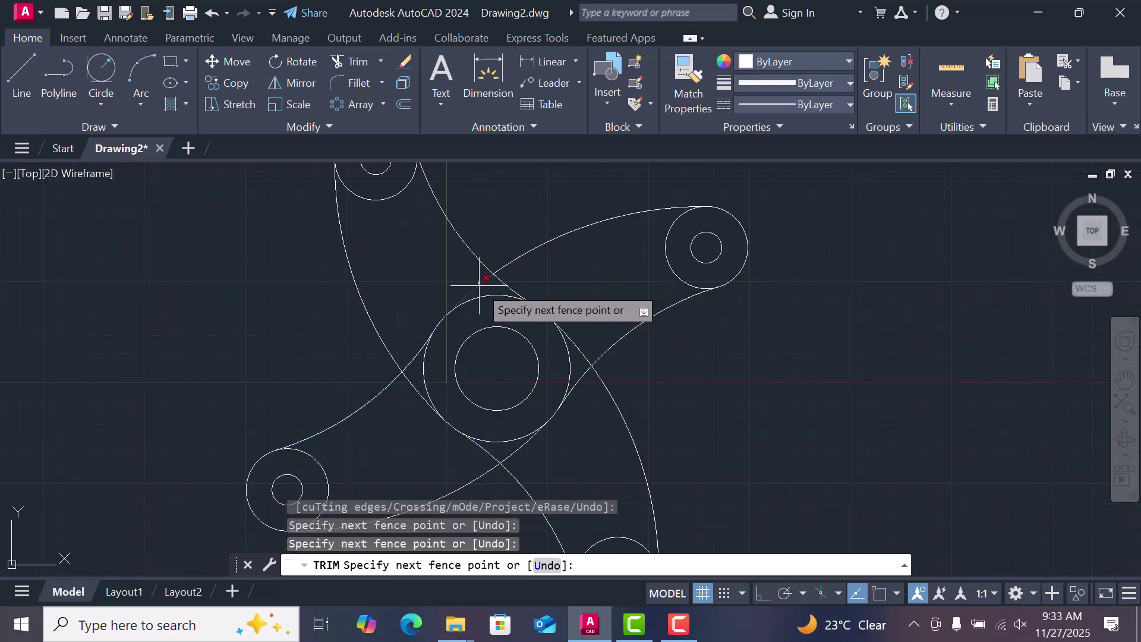
left_click(479, 286)
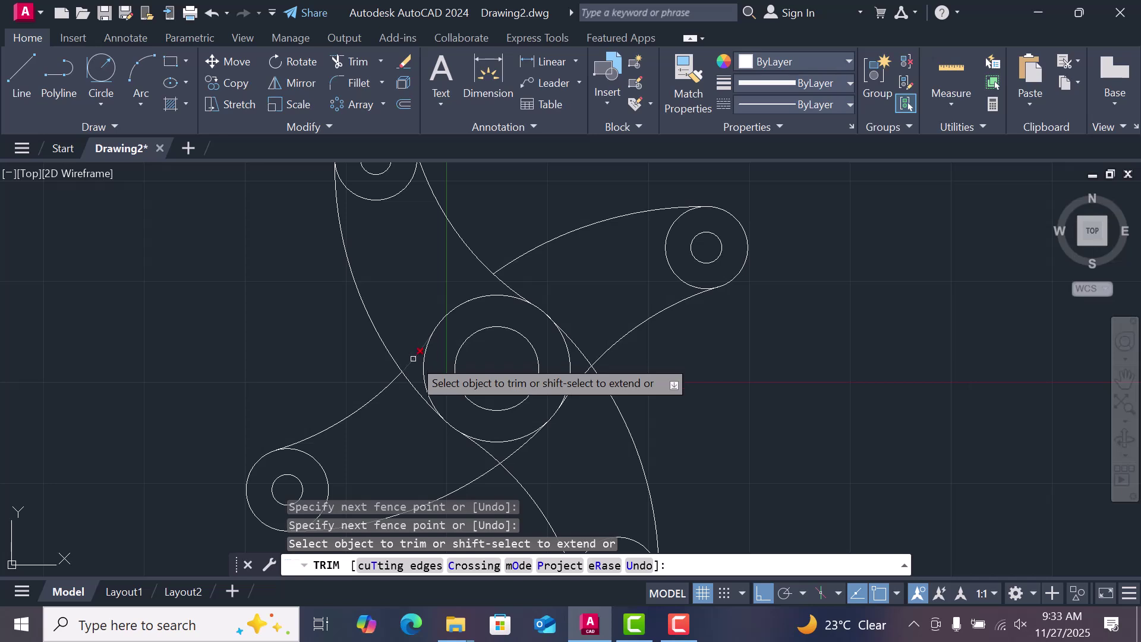
scroll(416, 333, "up", 3)
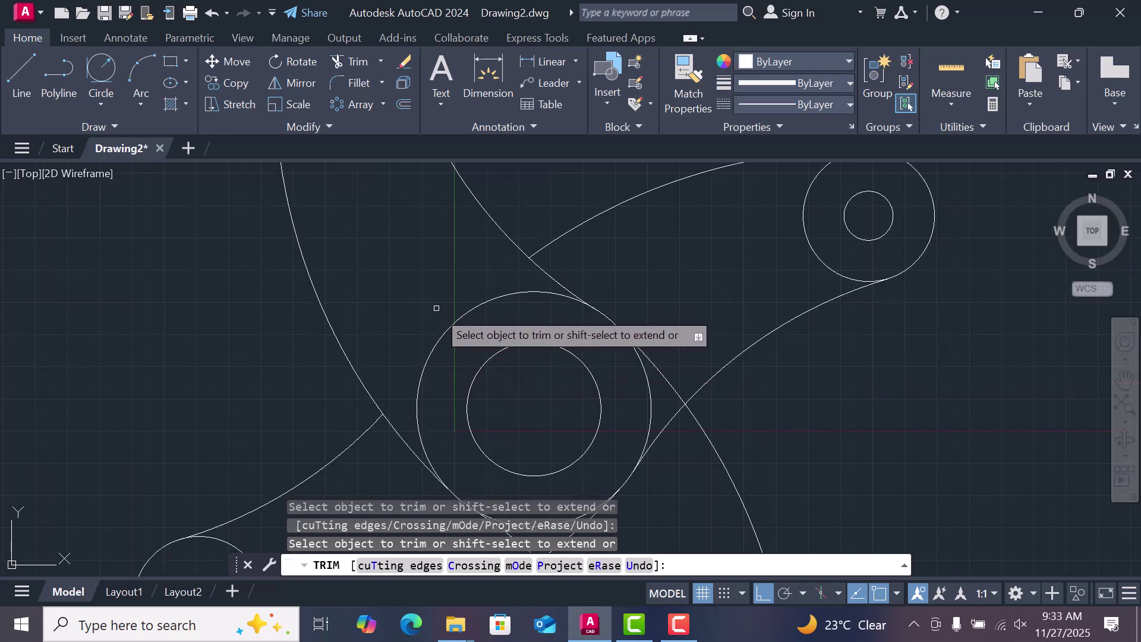
scroll(497, 357, "down", 5)
scroll(524, 402, "up", 1)
scroll(524, 402, "up", 2)
left_click(501, 399)
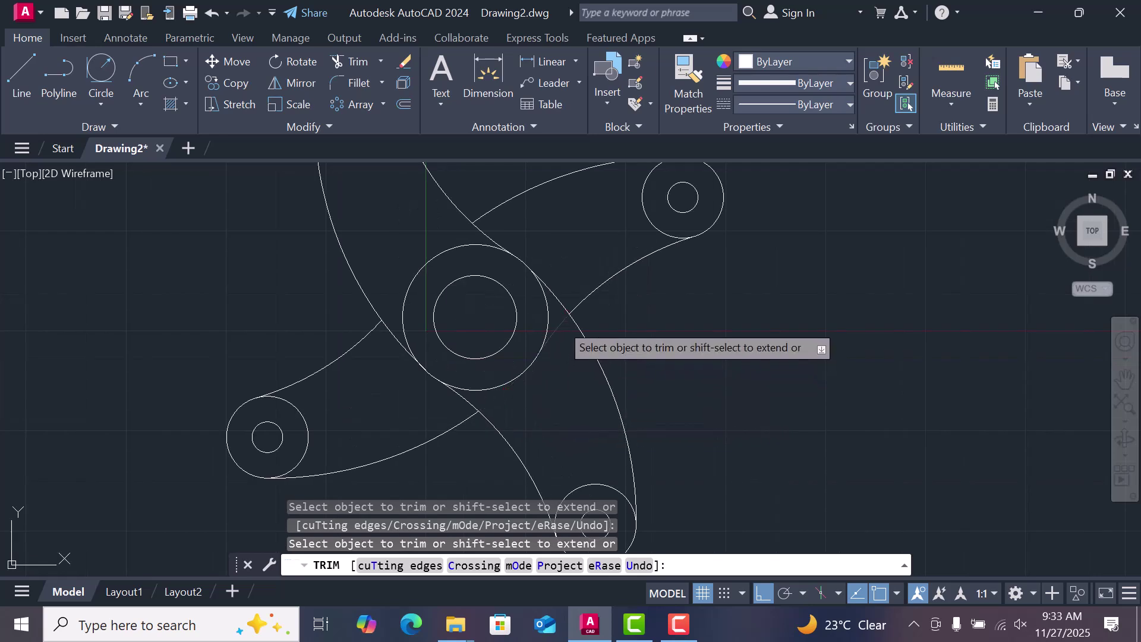
scroll(543, 360, "down", 4)
scroll(543, 360, "up", 2)
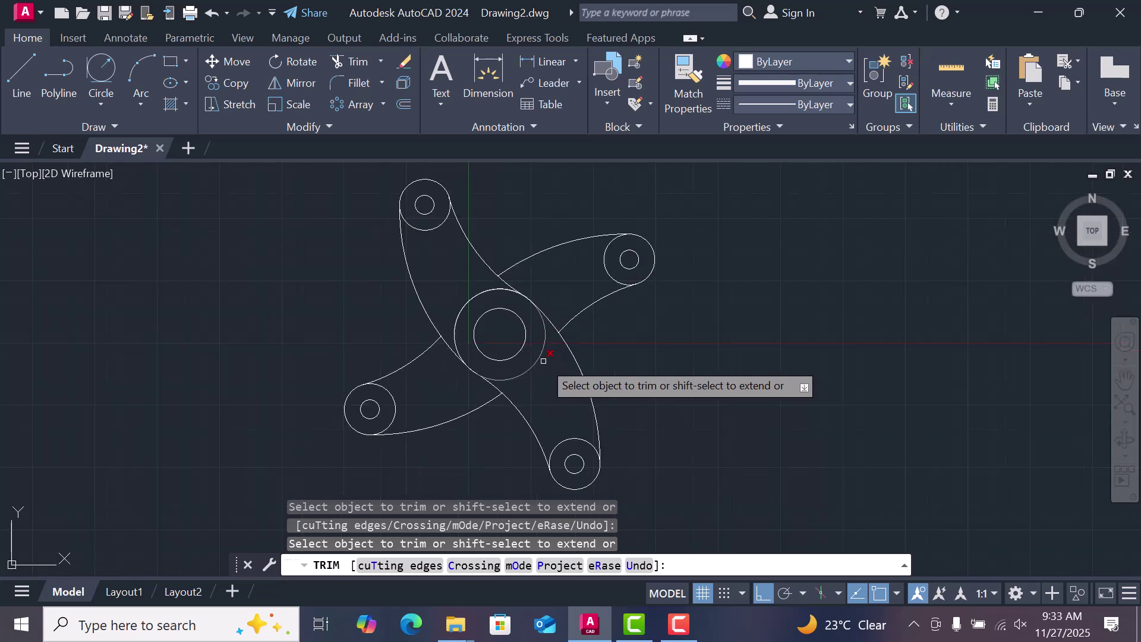
right_click(736, 338)
left_click(774, 347)
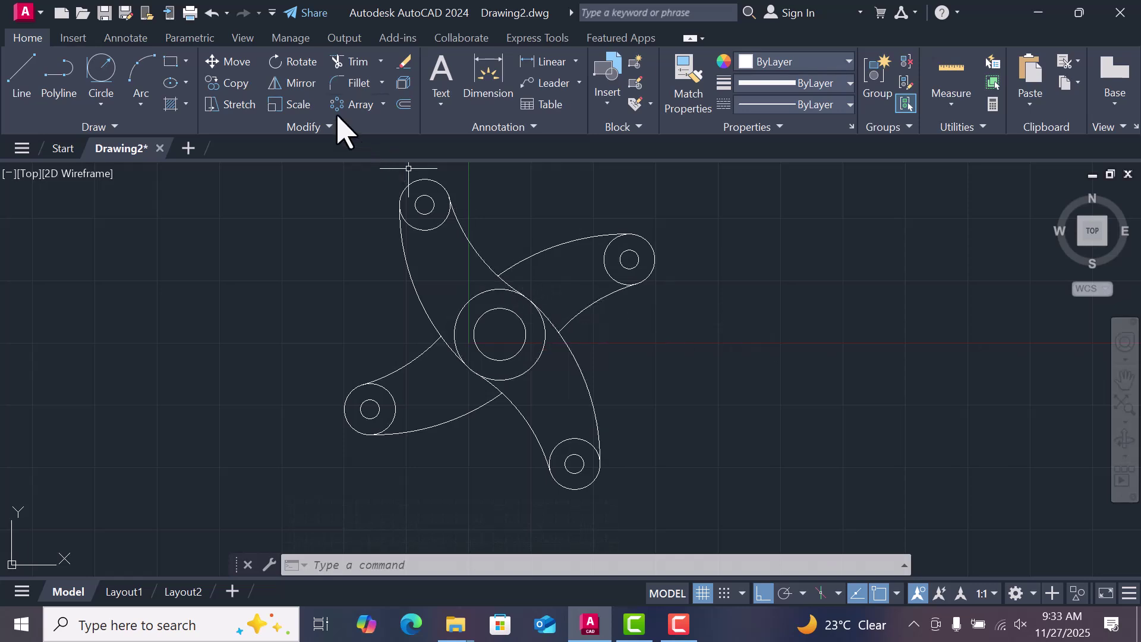
- Trim the remaining arc segments of the upper-left and lower-right arms around the hub, leaving one open four-armed outline
left_click(354, 62)
left_click(444, 346)
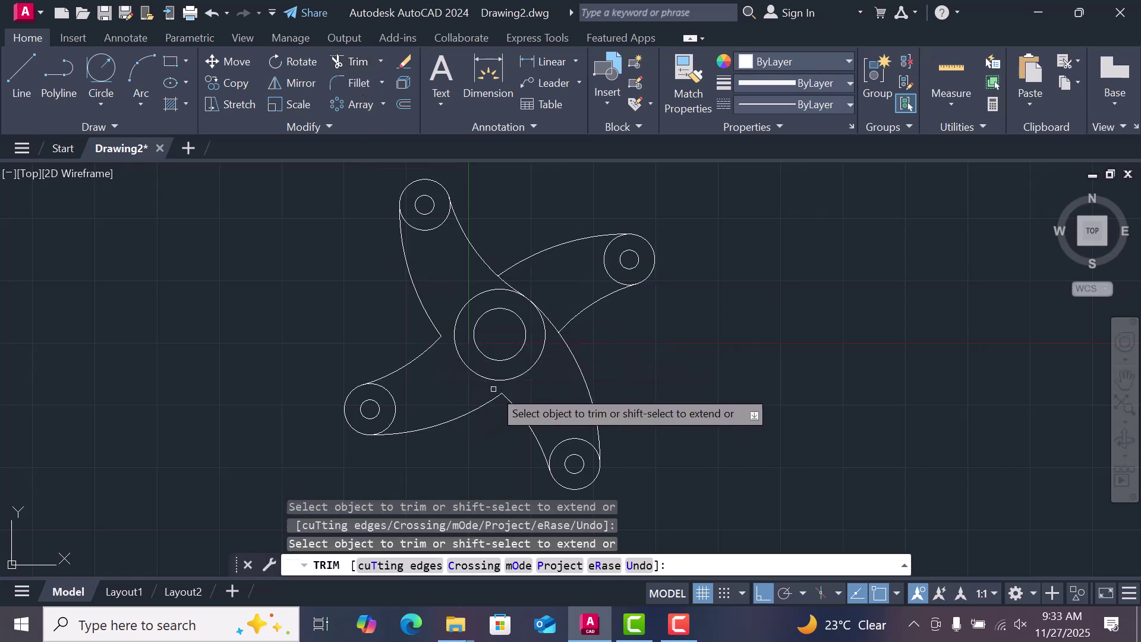
left_click(552, 324)
left_click(509, 279)
right_click(814, 305)
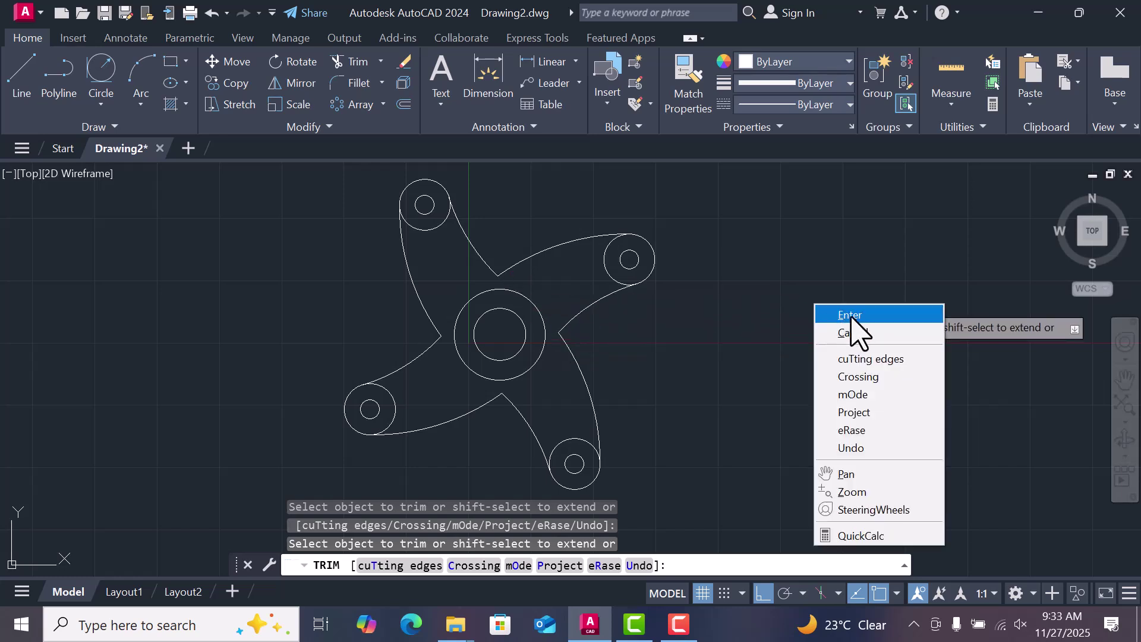
left_click(848, 316)
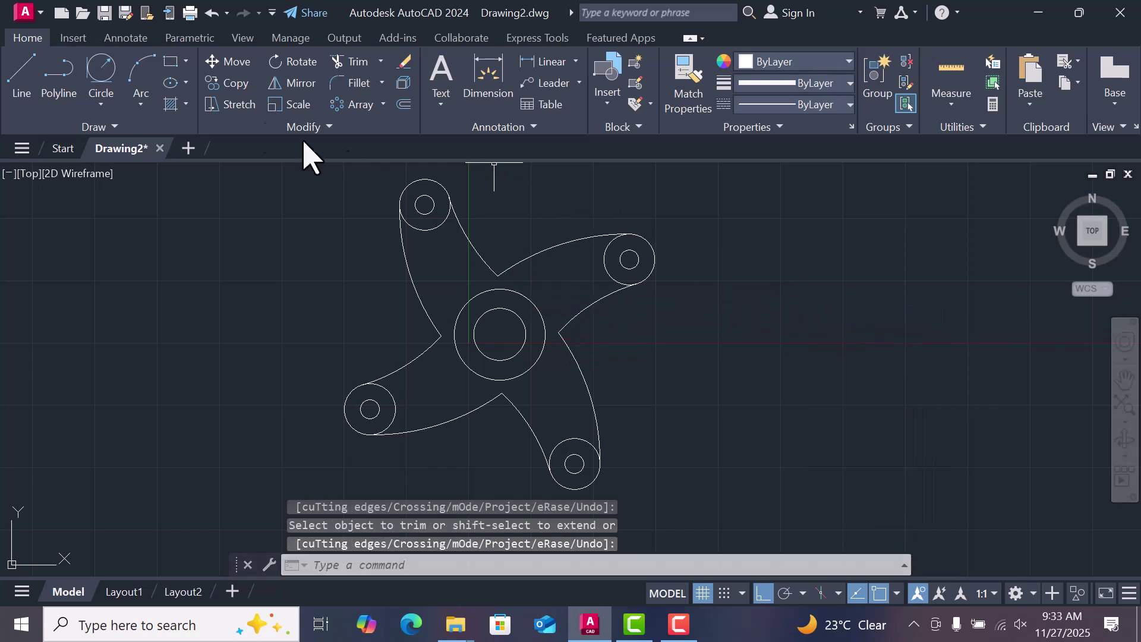
- Fillet the four inner corners between adjacent arms with a radius of 20, using the Multiple option
left_click(355, 85)
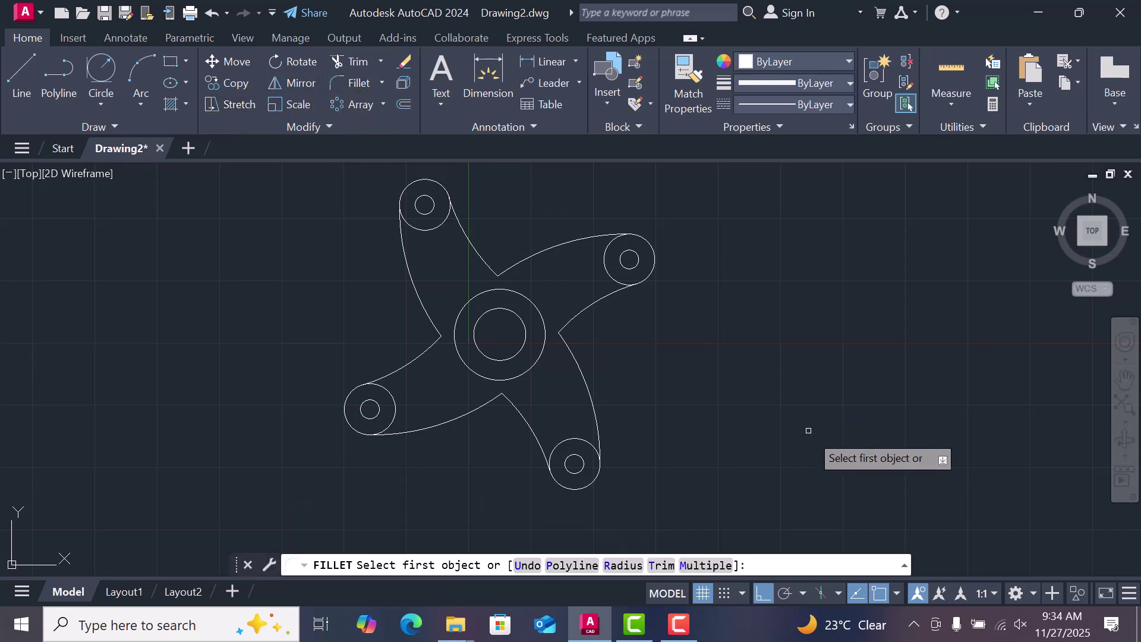
left_click(634, 565)
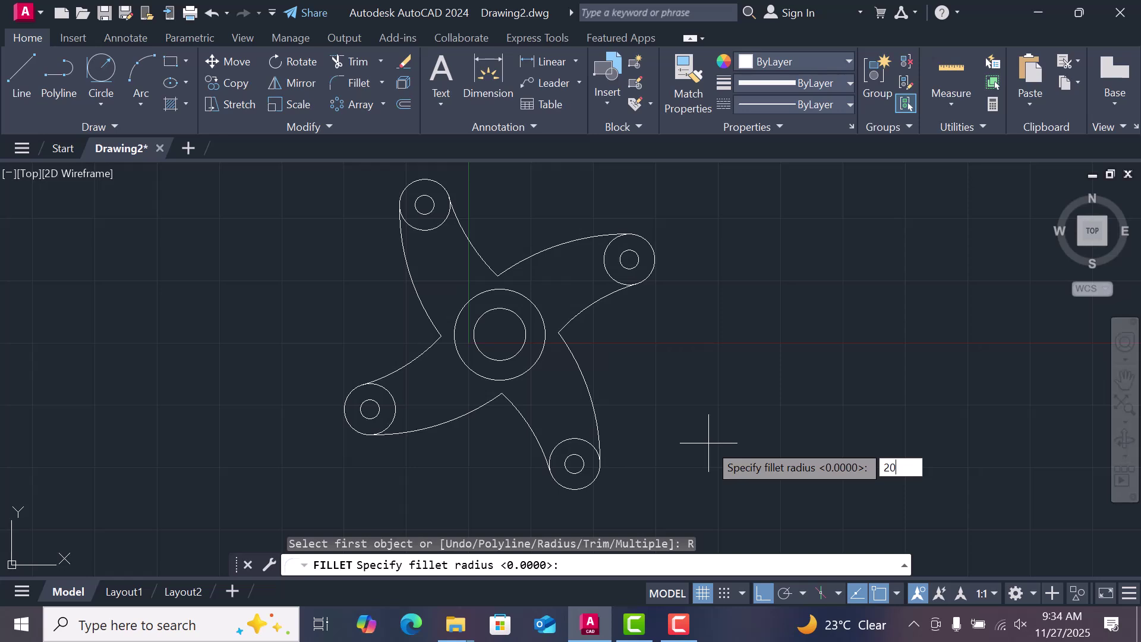
key("Return")
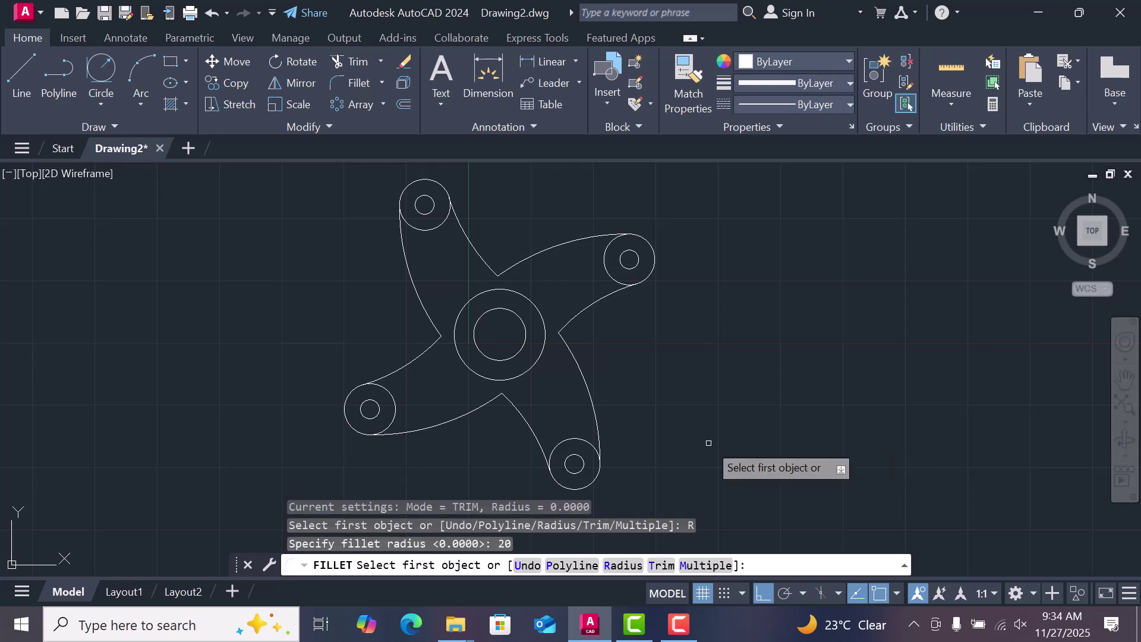
left_click(707, 565)
left_click(570, 346)
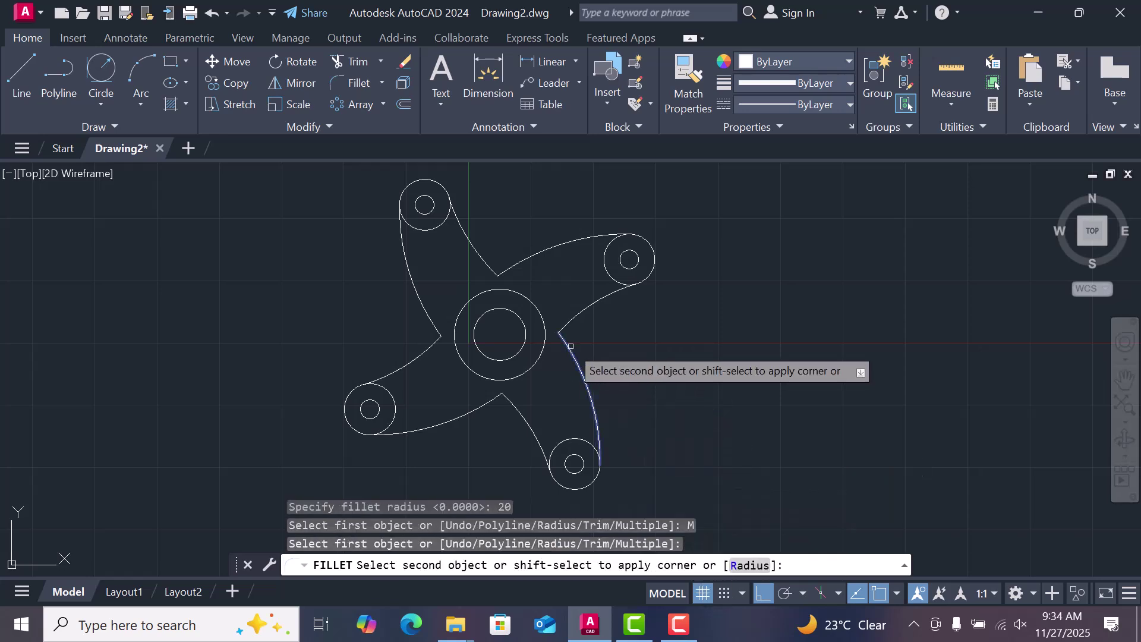
left_click(574, 323)
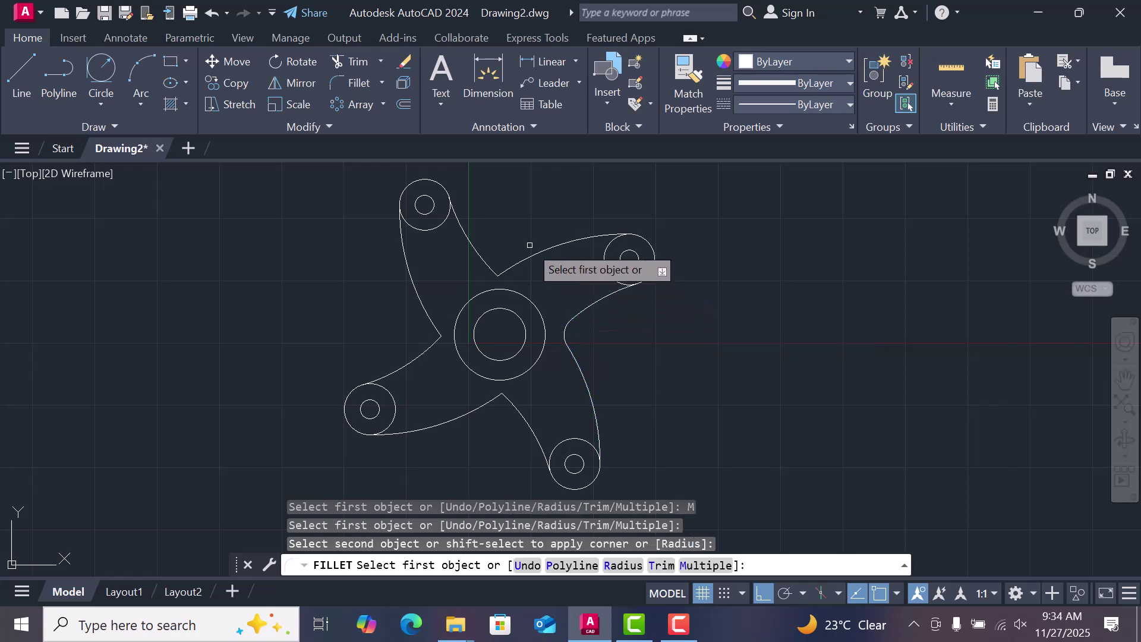
left_click(520, 265)
left_click(485, 260)
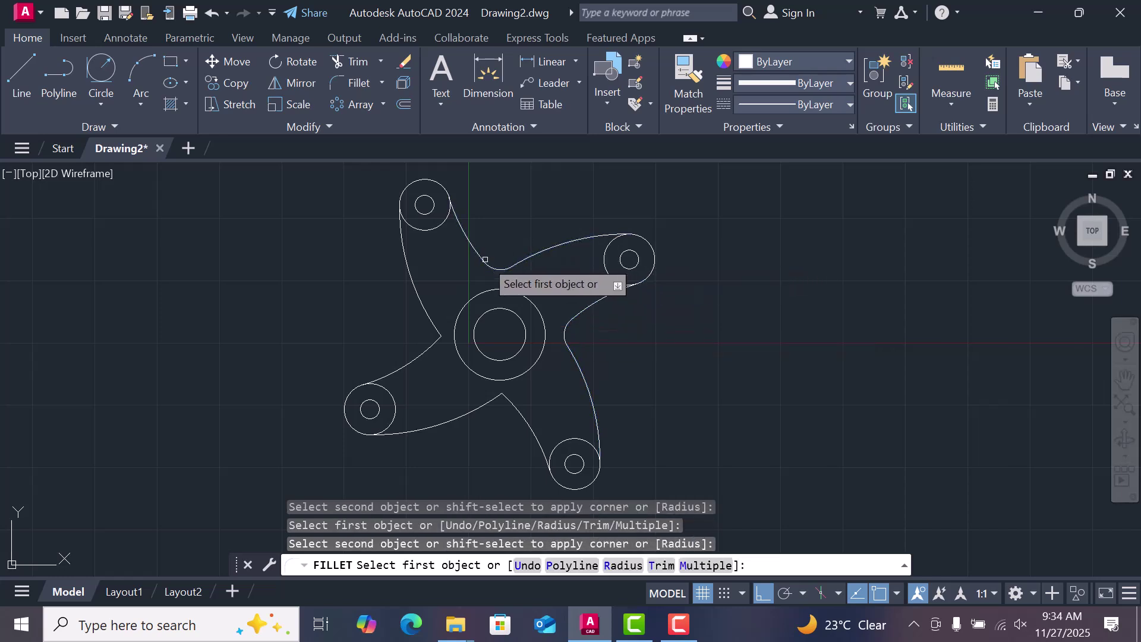
left_click(421, 310)
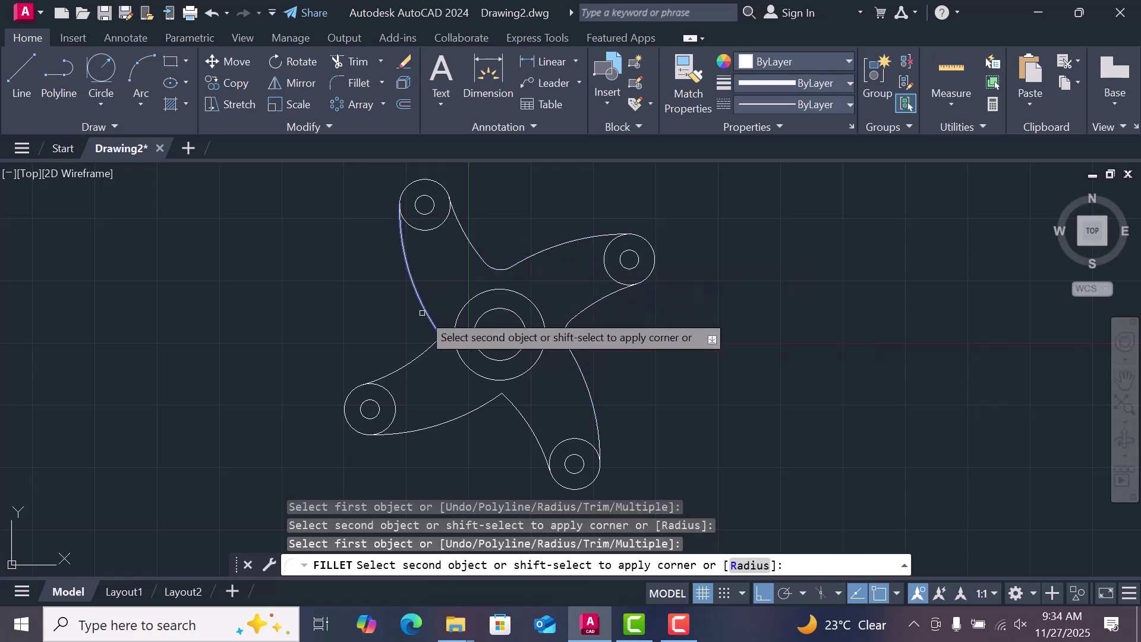
left_click(434, 352)
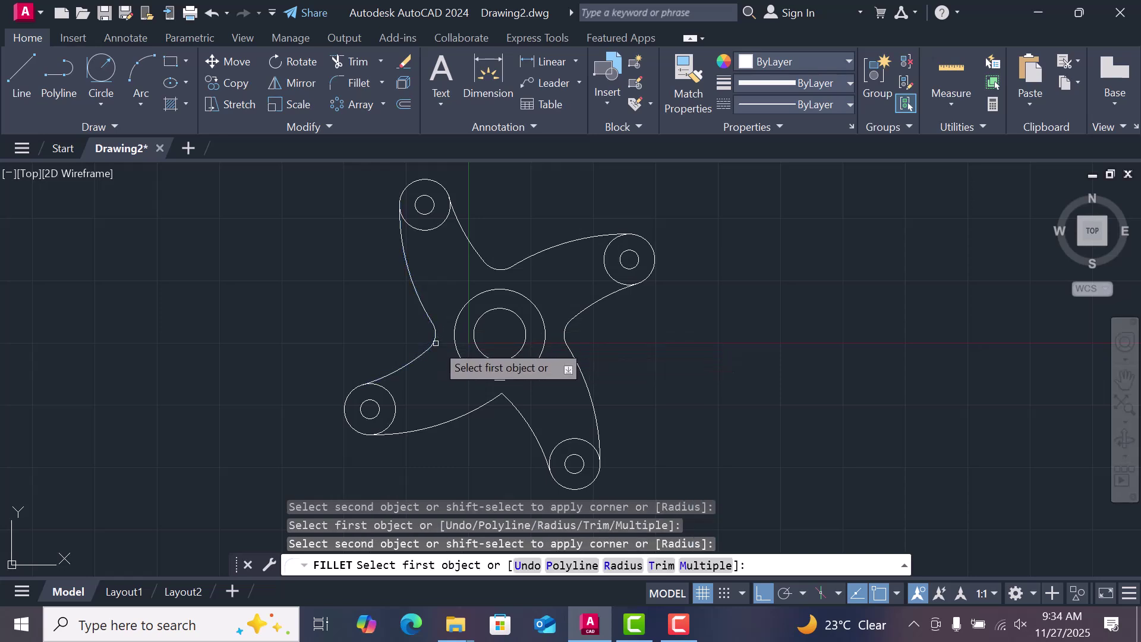
left_click(488, 406)
left_click(513, 411)
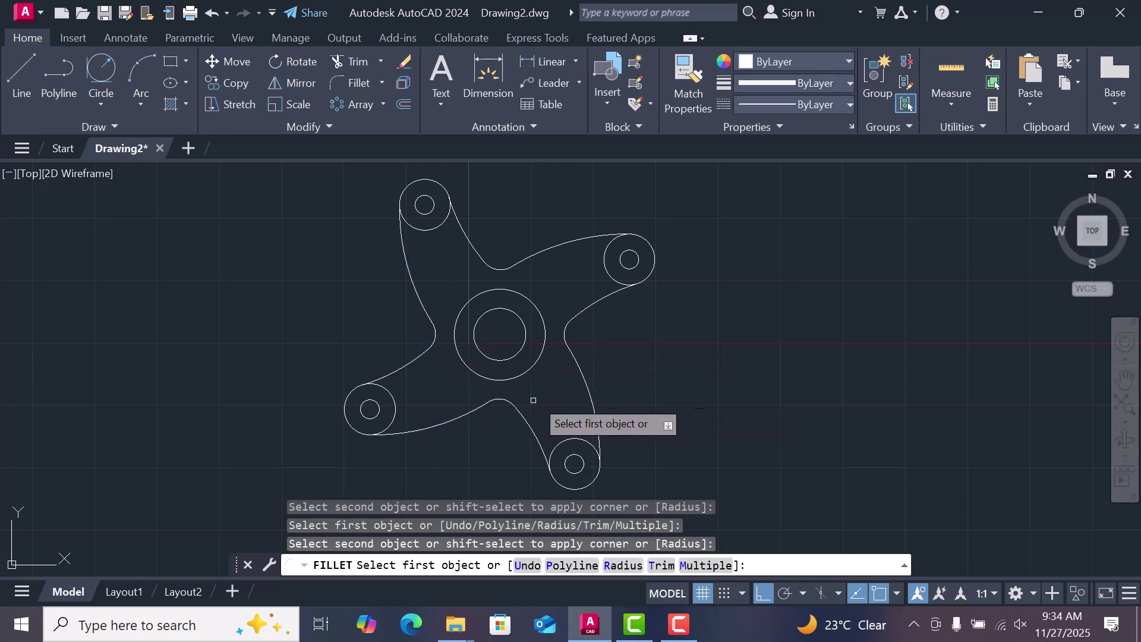
right_click(731, 361)
left_click(761, 369)
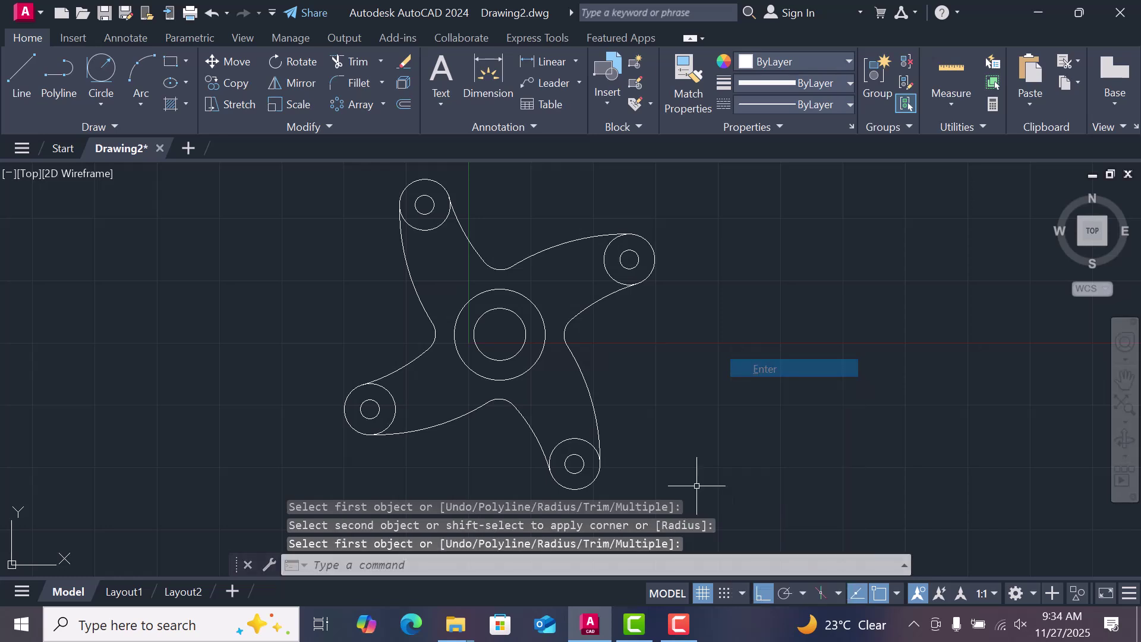
left_click(702, 622)
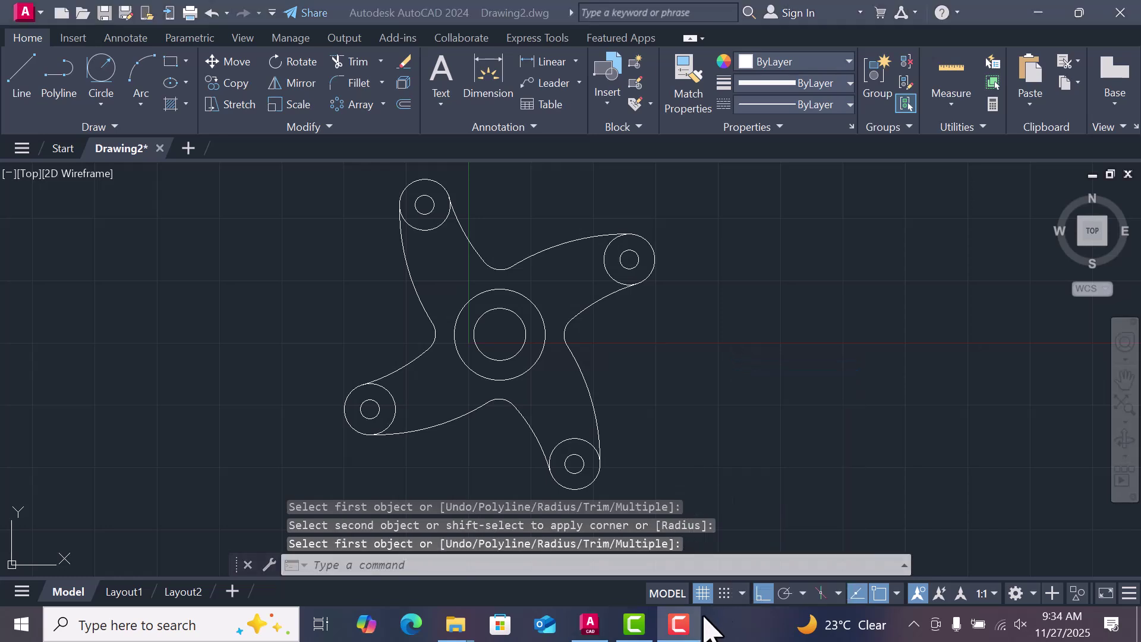
scroll(649, 458, "up", 3)
scroll(588, 408, "down", 6)
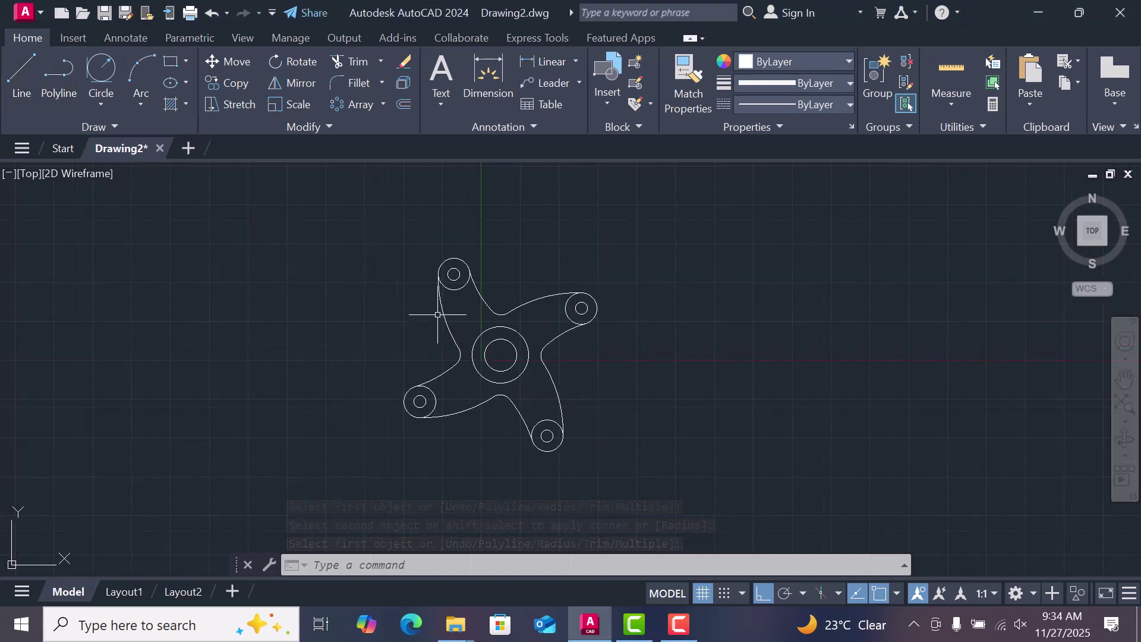
- Draw a center line from the upper-left arm's circle center to the lower-right arm's circle center
left_click(21, 75)
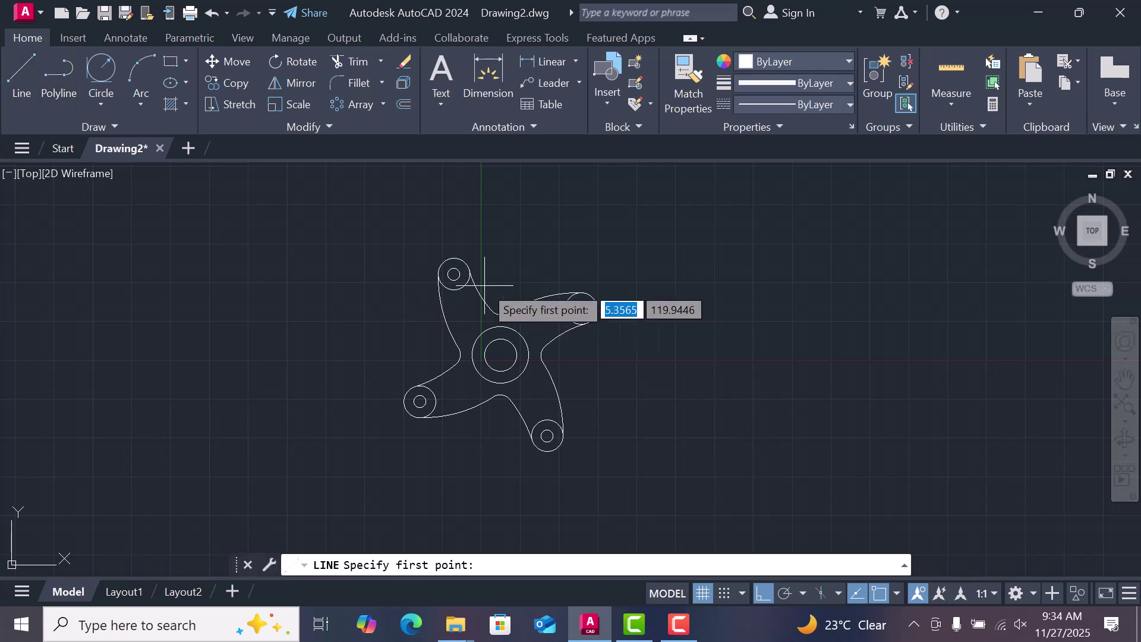
left_click(453, 274)
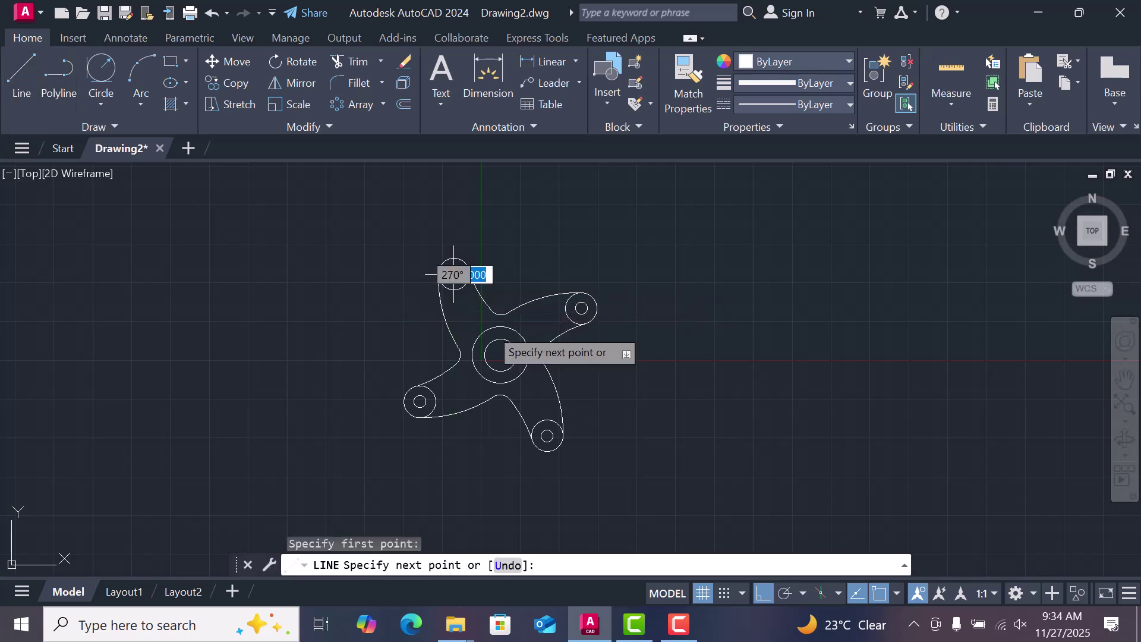
right_click(546, 430)
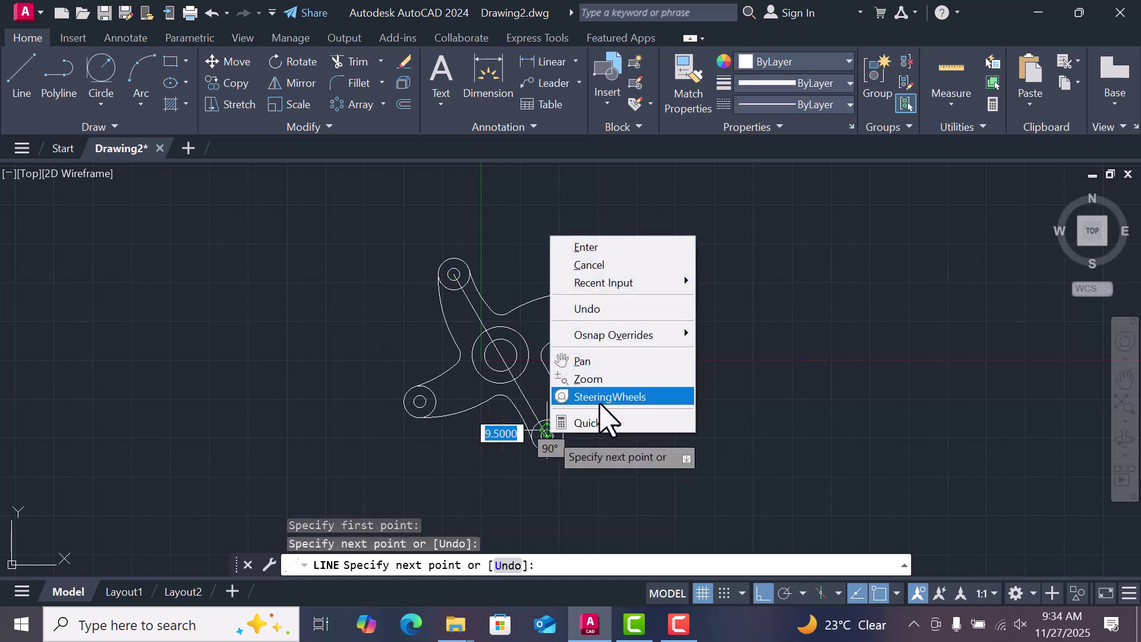
left_click(592, 248)
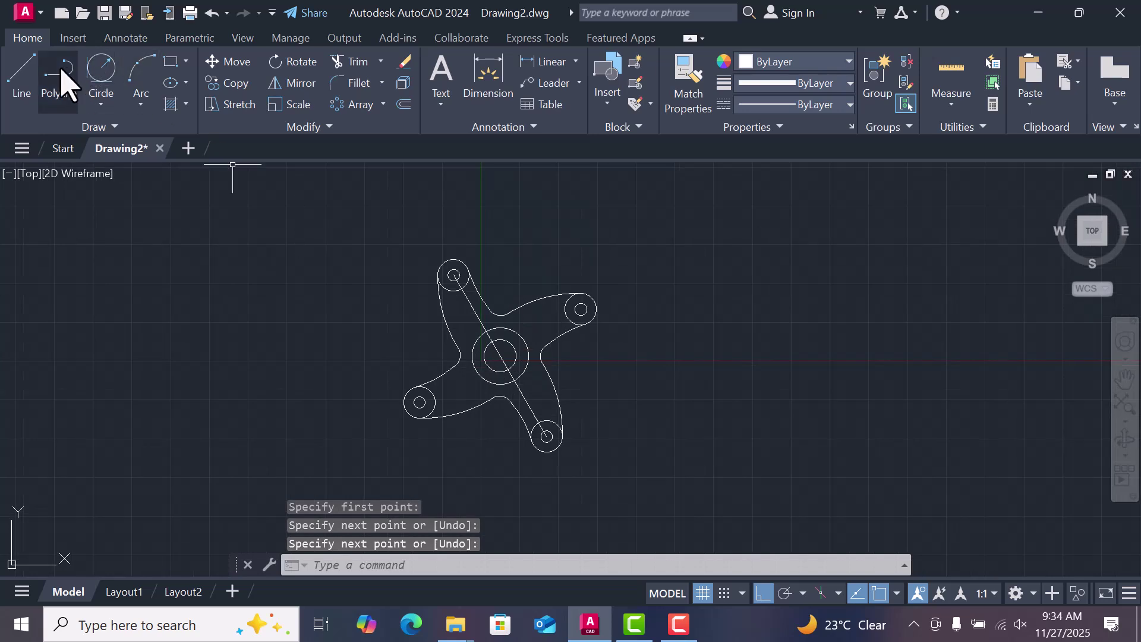
- Draw a center line from the lower-left arm's circle center to the upper-right arm's circle center
left_click(19, 76)
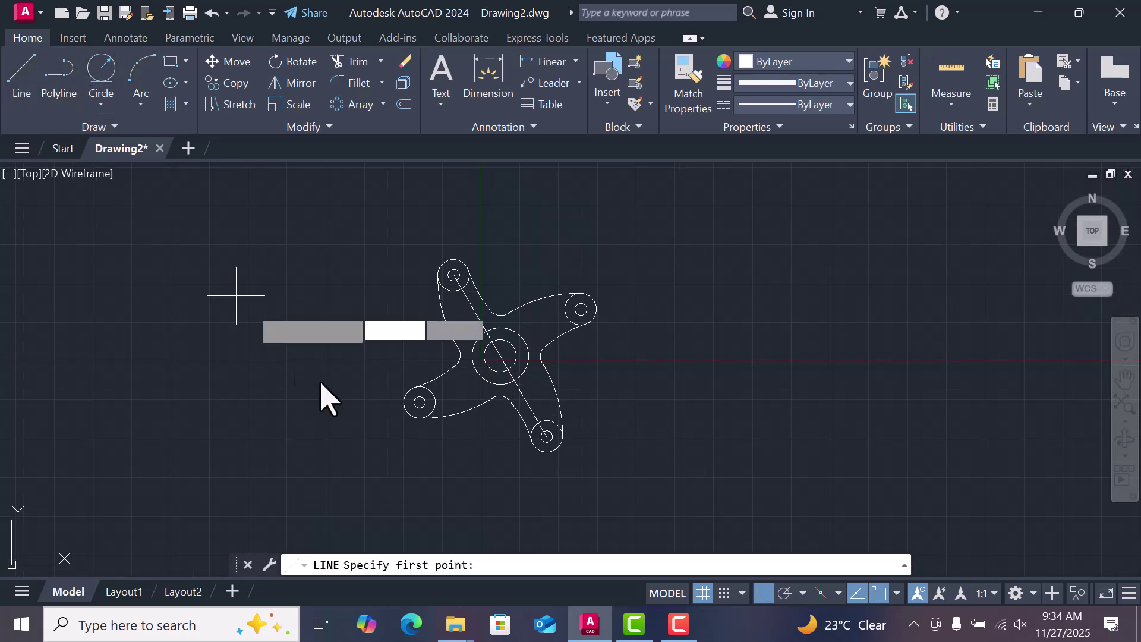
left_click(417, 402)
left_click(582, 309)
right_click(583, 309)
left_click(618, 320)
- Draw a vertical center line across the lower-left arm's outer circle, from its top quadrant to its bottom edge
scroll(479, 383, "down", 3)
scroll(477, 383, "up", 5)
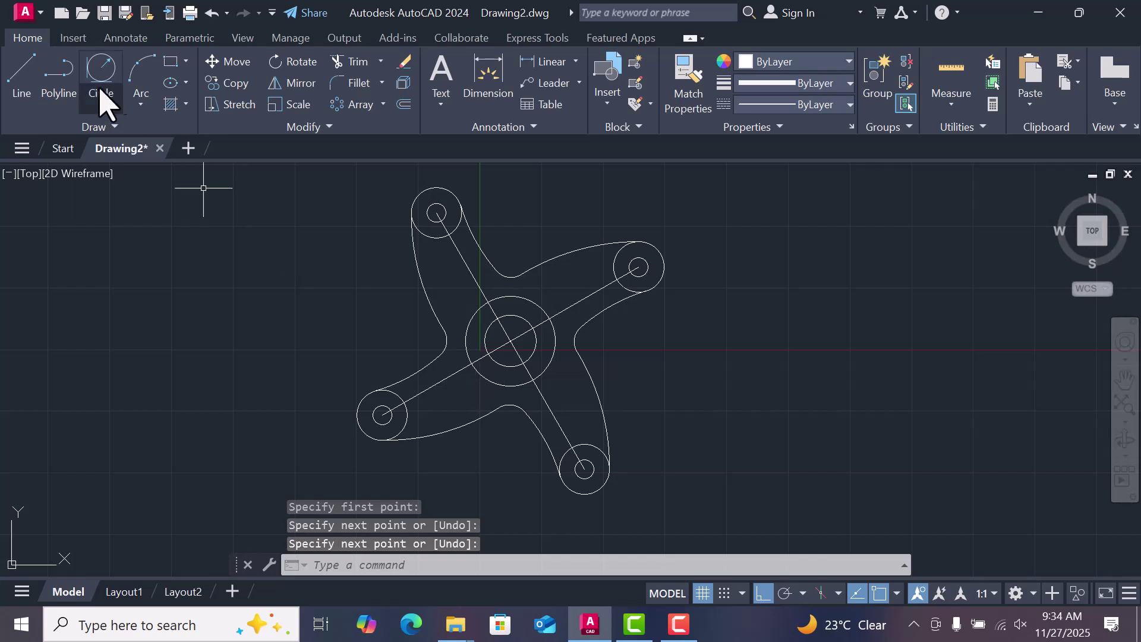
left_click(18, 82)
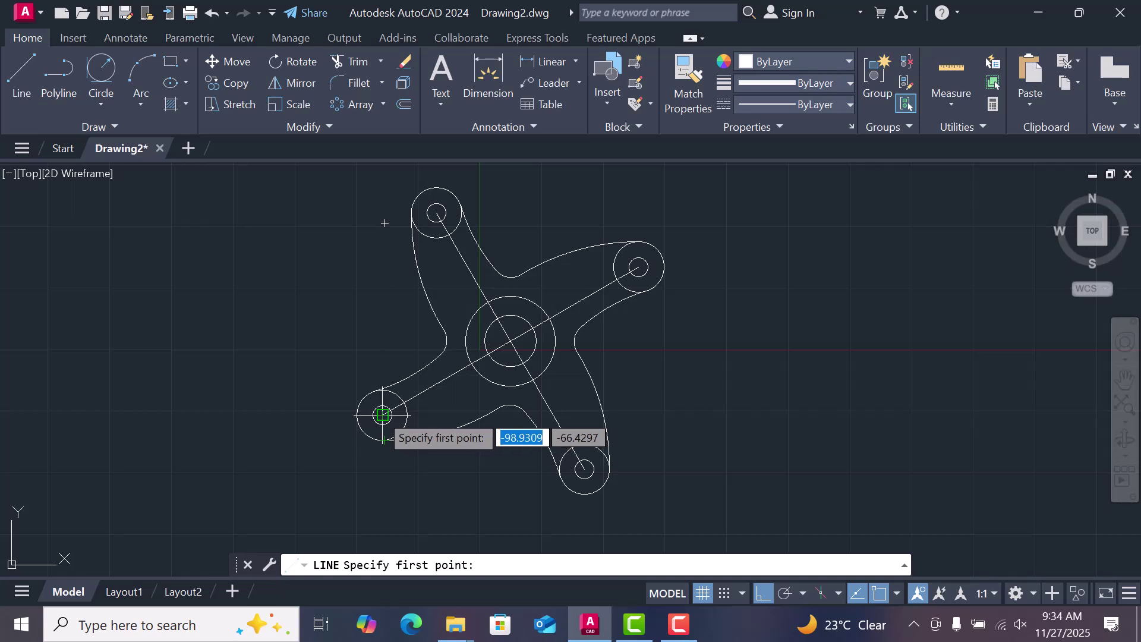
scroll(383, 414, "down", 4)
scroll(393, 422, "up", 6)
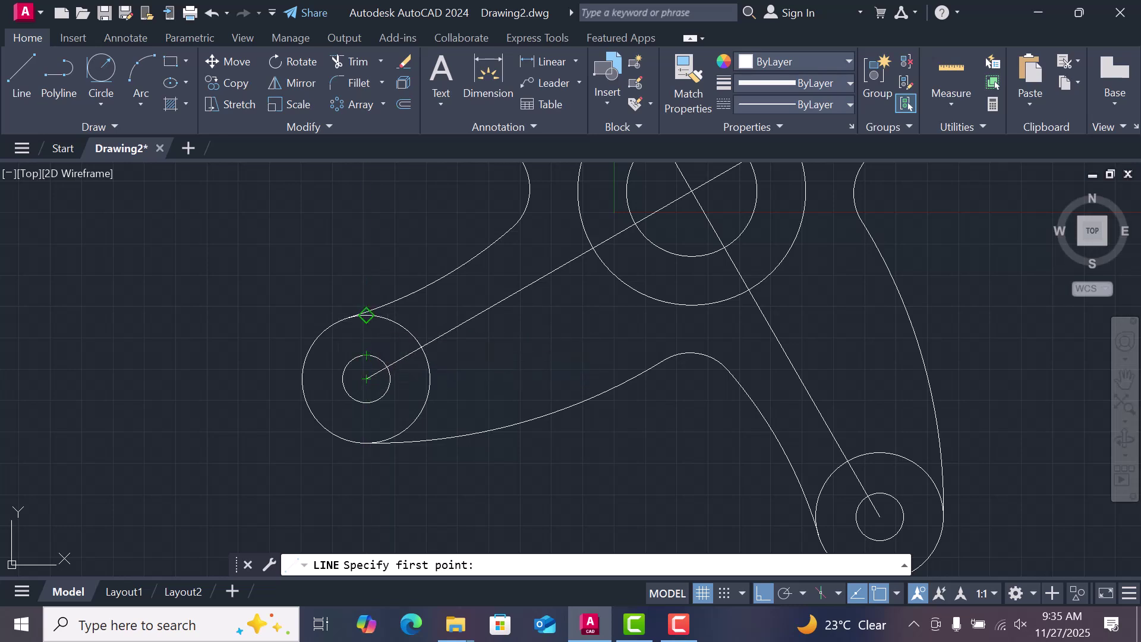
left_click(366, 316)
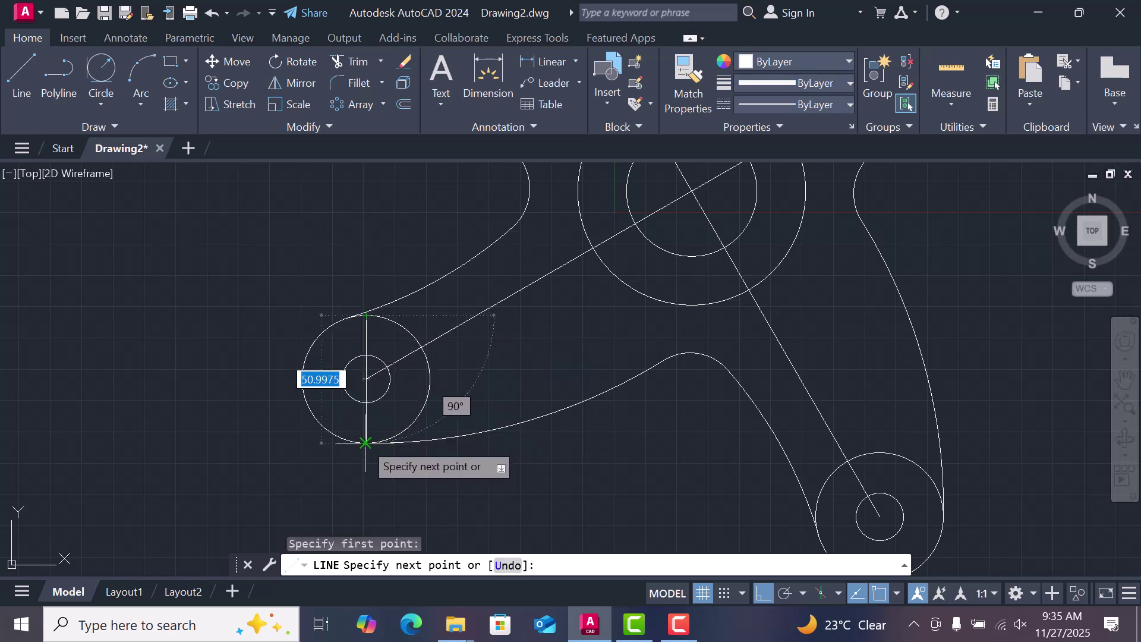
left_click(366, 442)
right_click(366, 442)
left_click(397, 273)
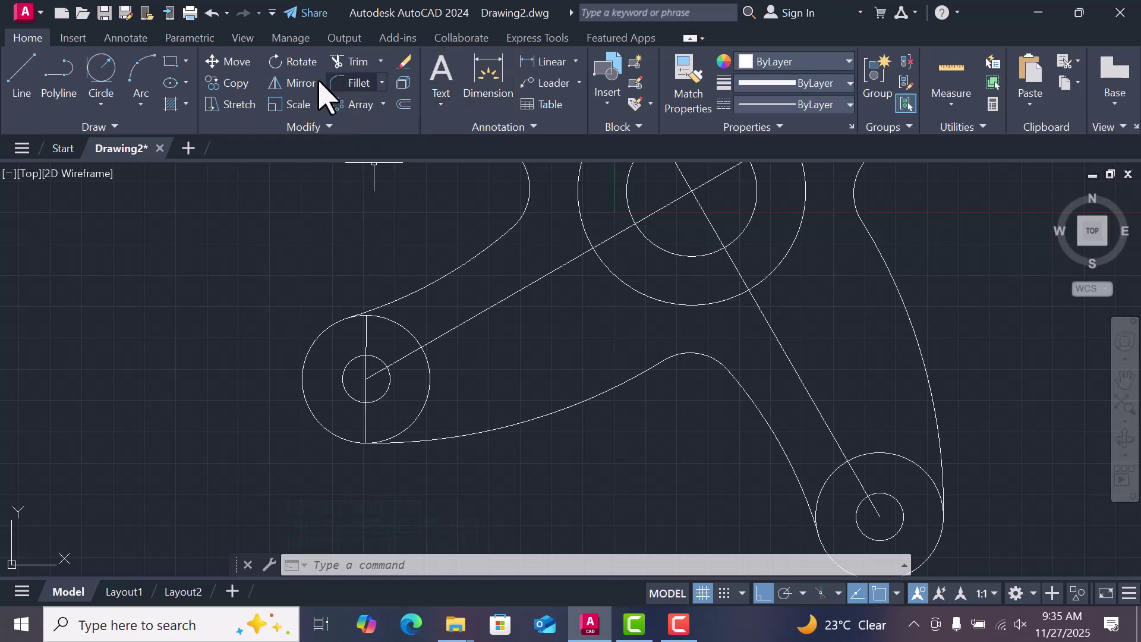
- Draw a horizontal center line across the lower-left arm's outer circle, from its left quadrant to its right quadrant
left_click(18, 76)
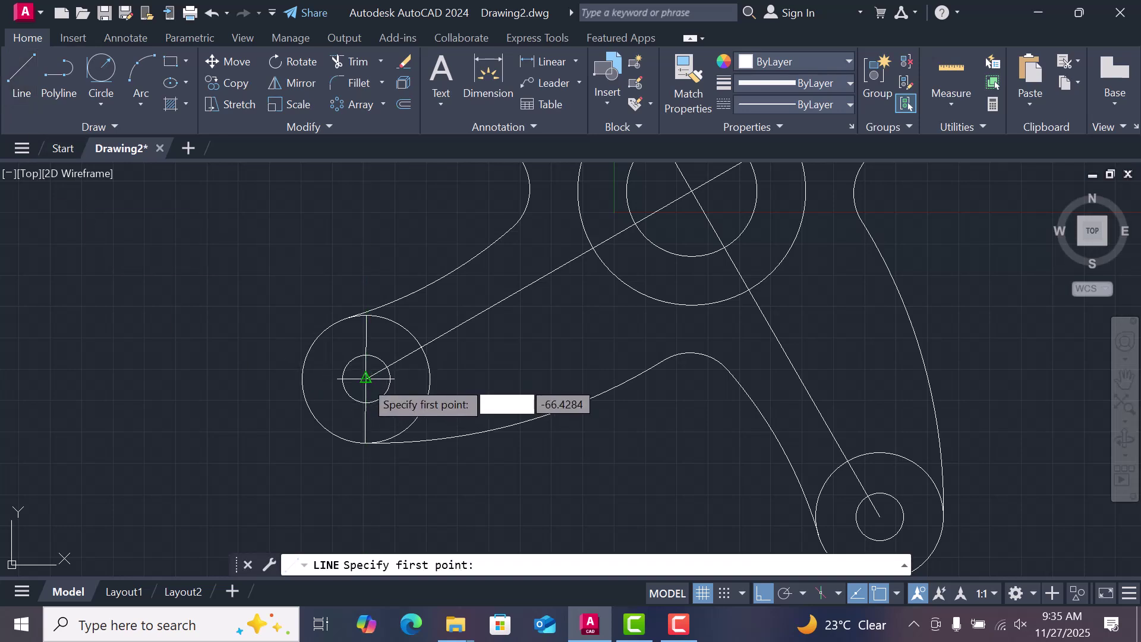
left_click(302, 378)
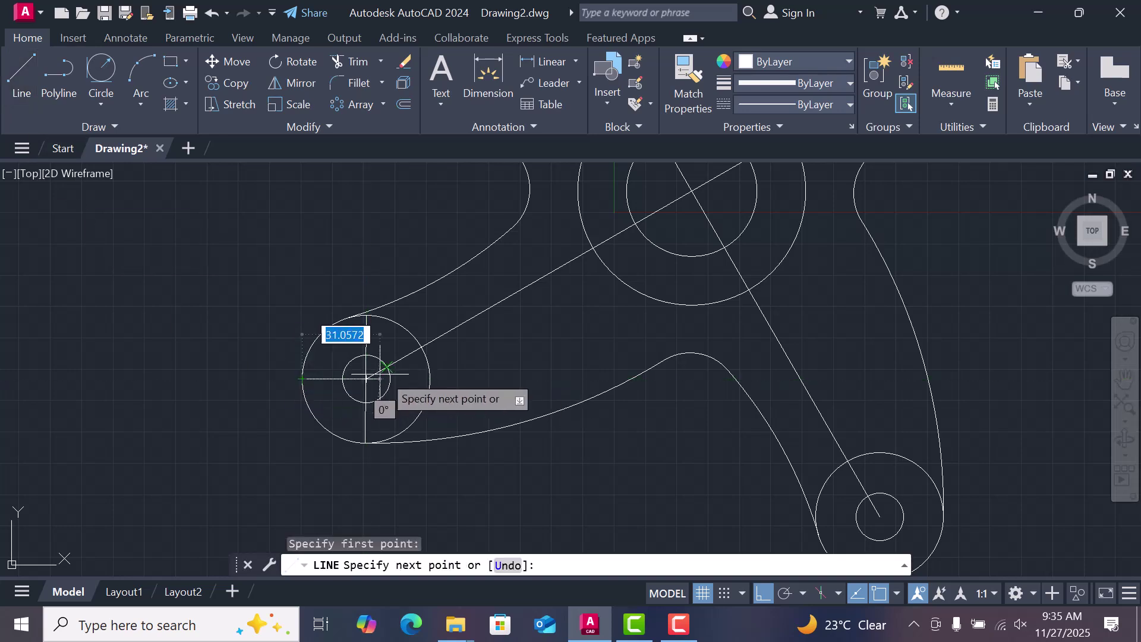
left_click(426, 377)
right_click(428, 380)
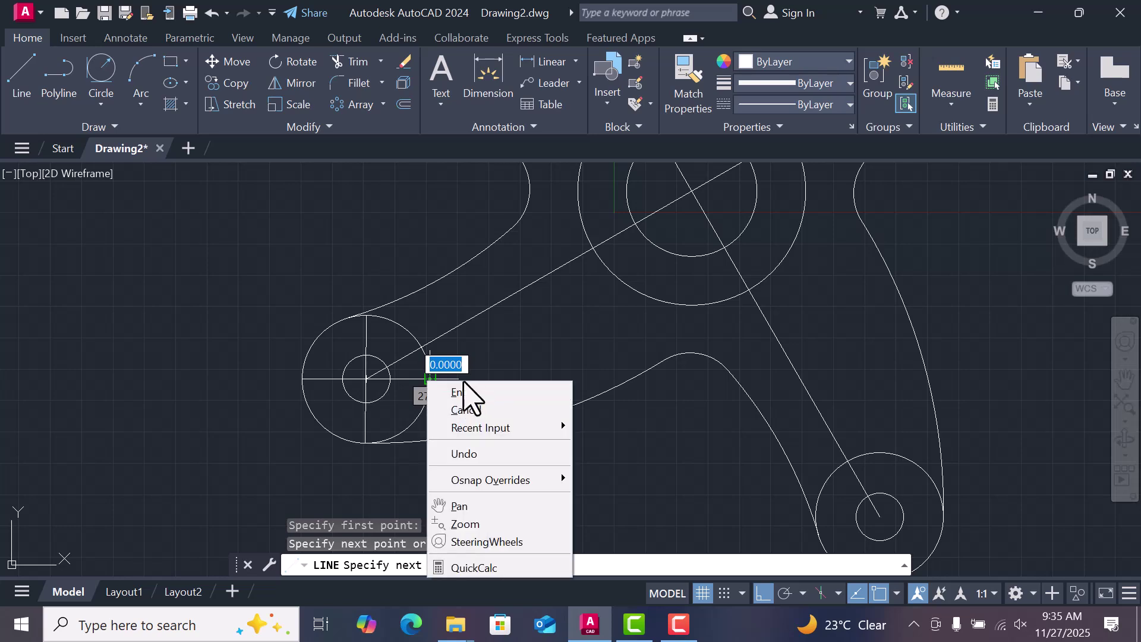
left_click(473, 392)
- Load the ACAD_ISO03W100 (ISO dash space) linetype into the drawing from acad.lin
scroll(340, 404, "up", 3)
scroll(313, 387, "down", 6)
scroll(335, 385, "down", 2)
scroll(422, 258, "up", 2)
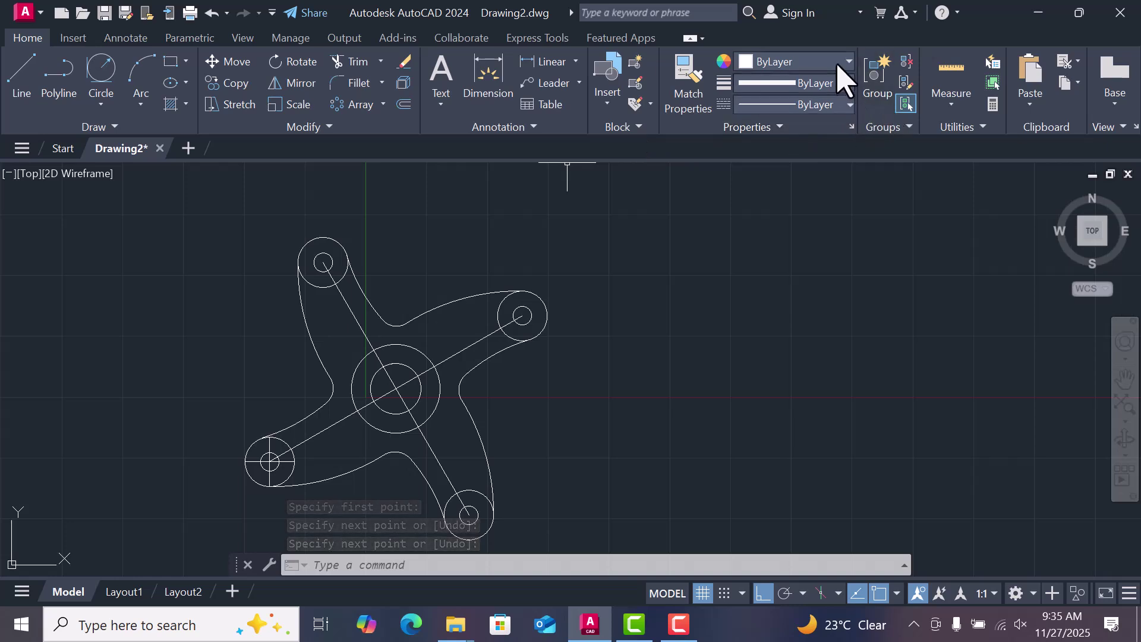
left_click(852, 105)
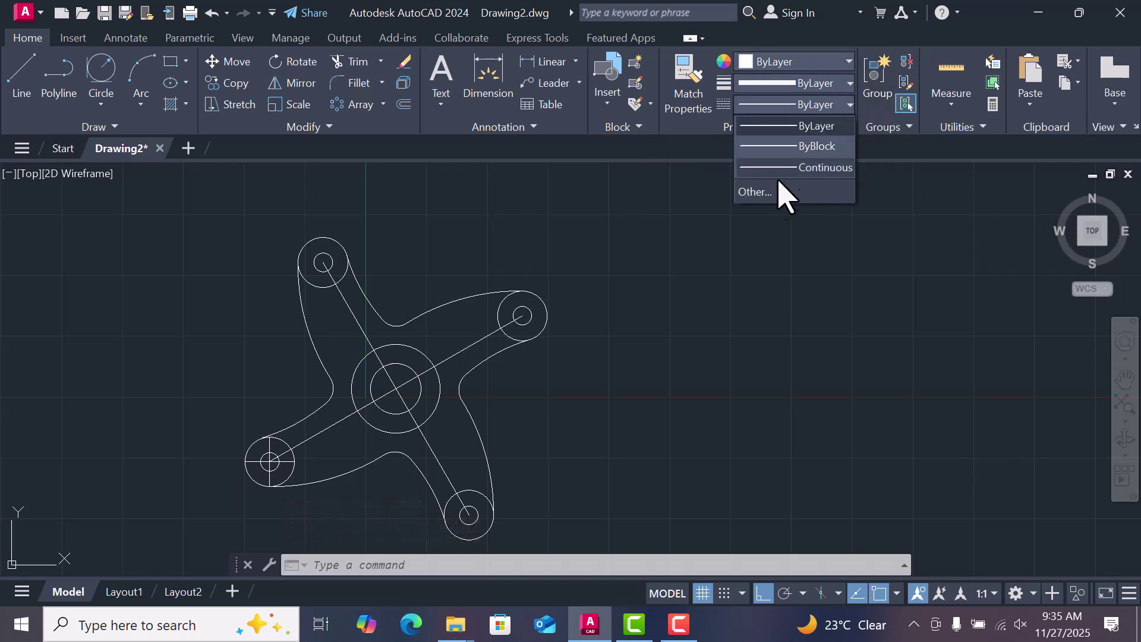
left_click(763, 193)
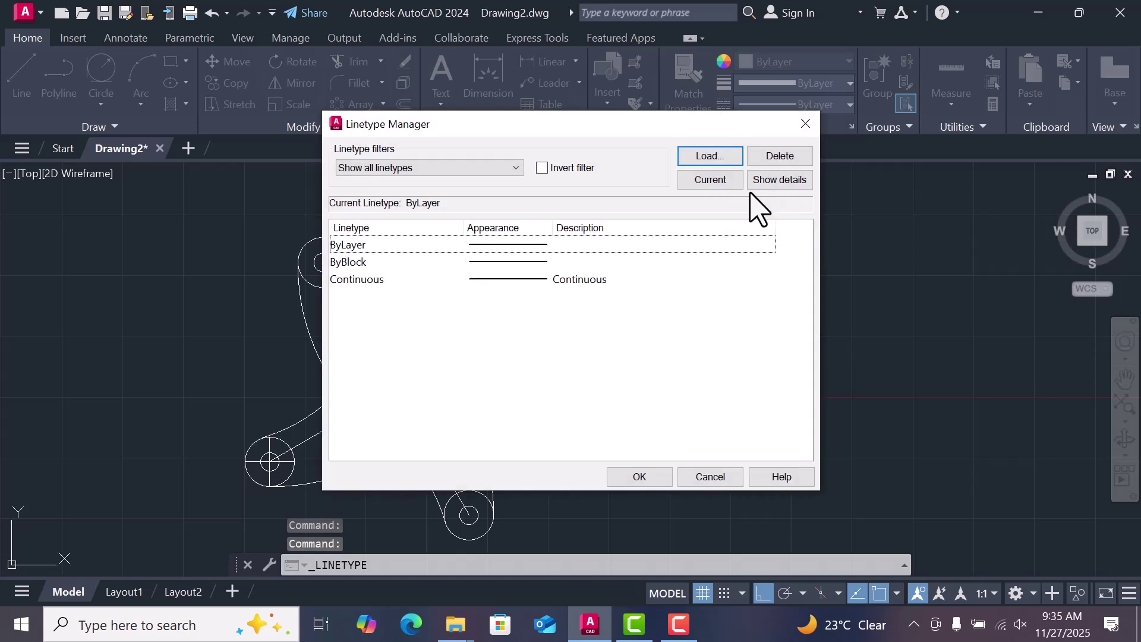
left_click(721, 158)
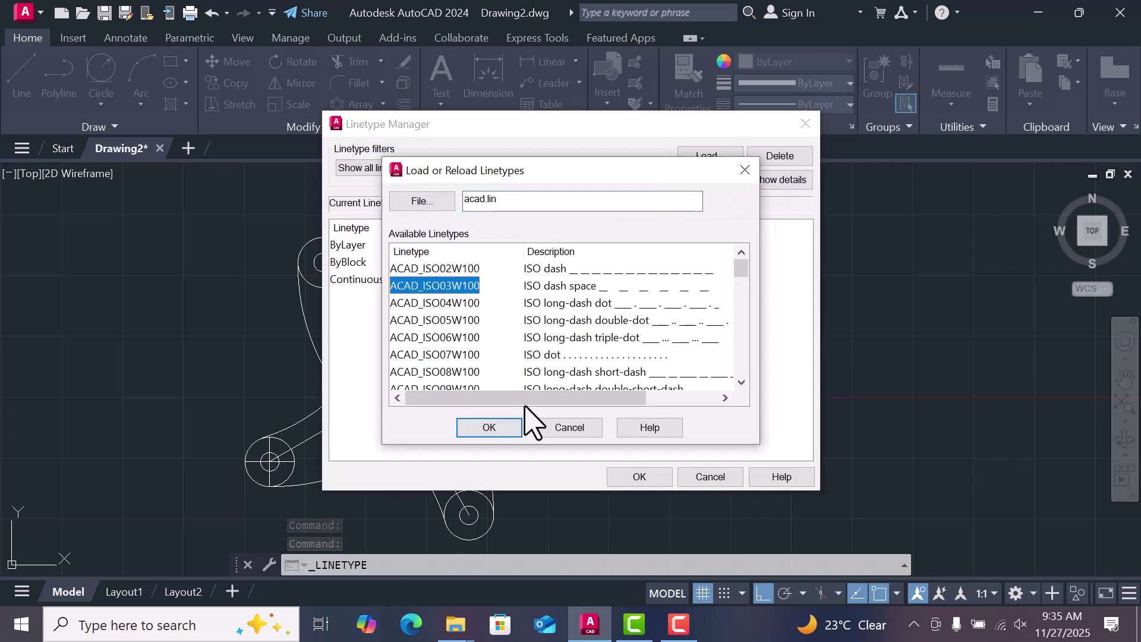
left_click(492, 428)
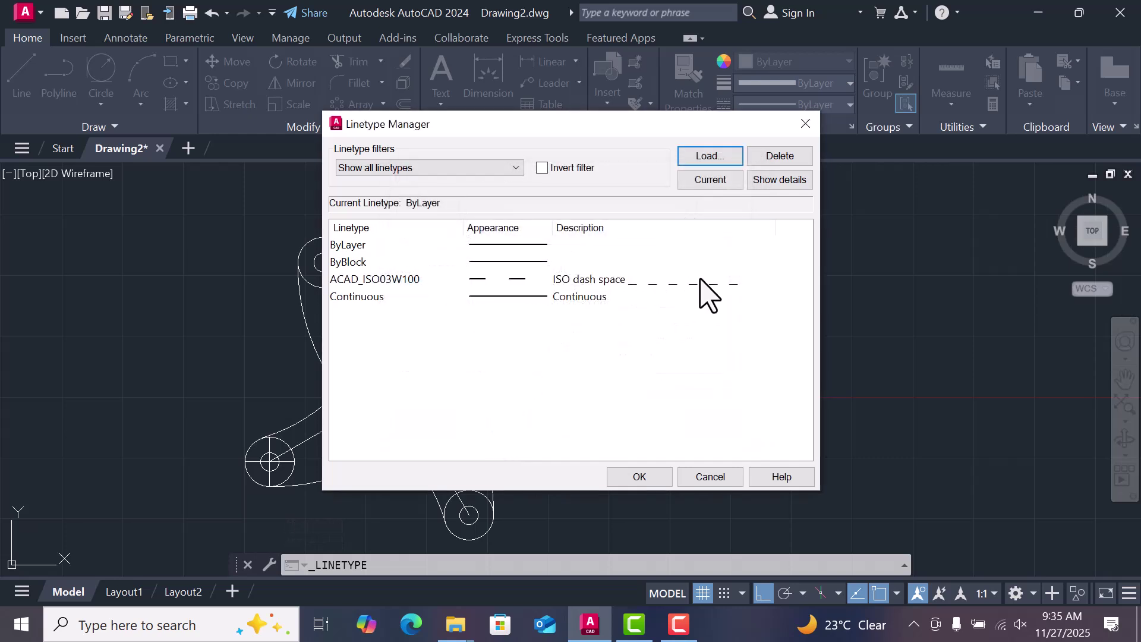
left_click(639, 477)
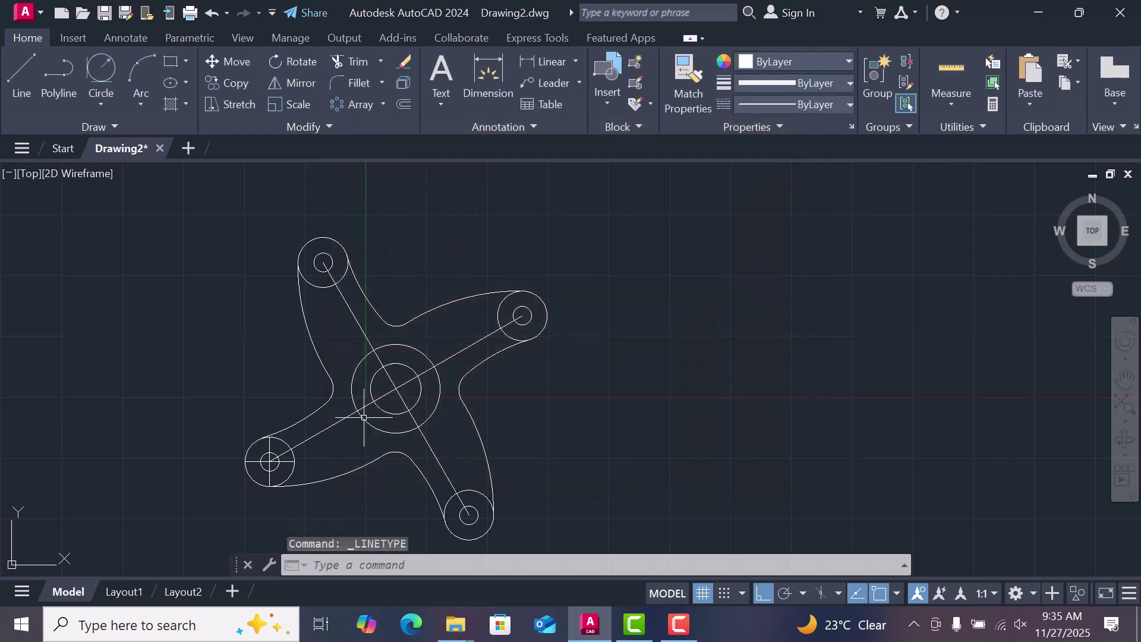
- Assign the ACAD_ISO03W100 linetype to both long diagonal center lines and the two crossing lines in the lower-left circle
left_click(329, 425)
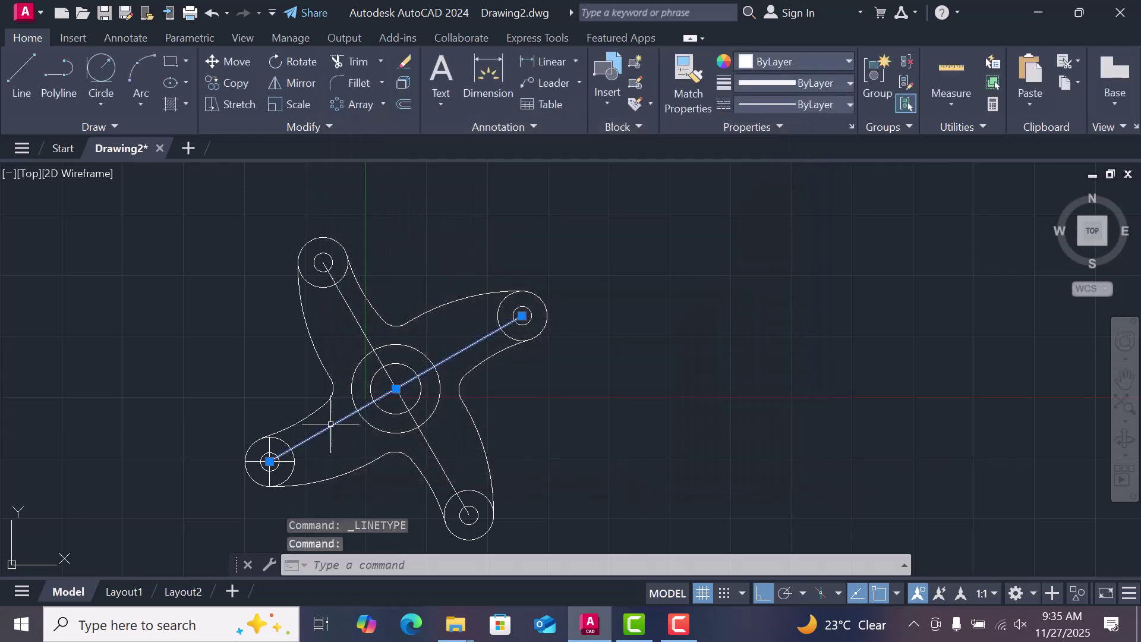
left_click(364, 331)
scroll(255, 498, "down", 5)
scroll(262, 473, "up", 10)
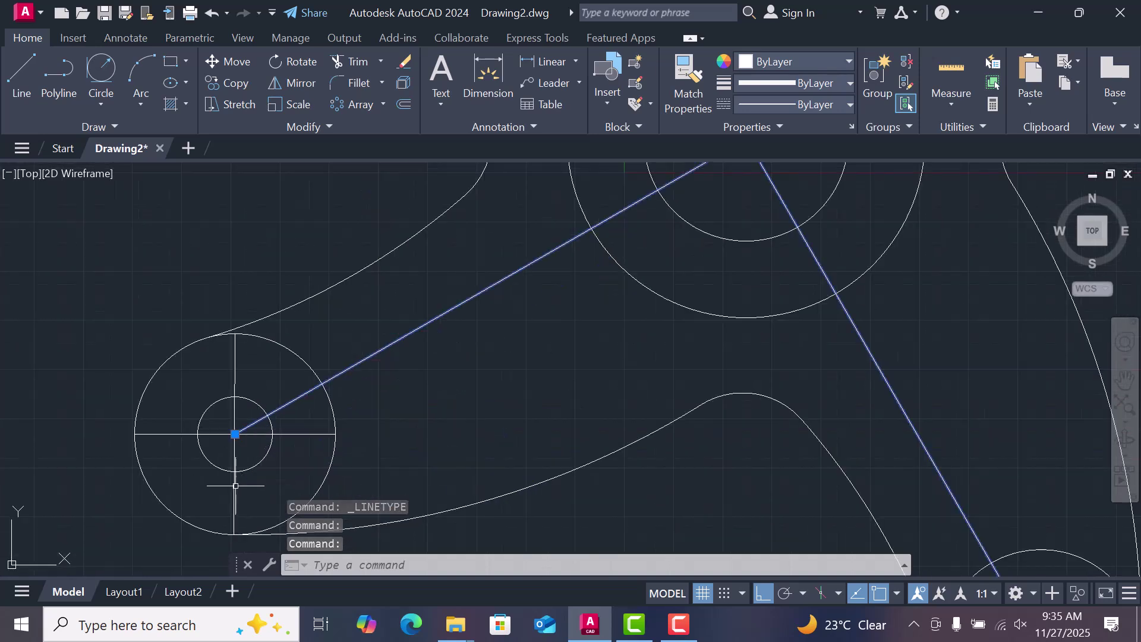
left_click(232, 488)
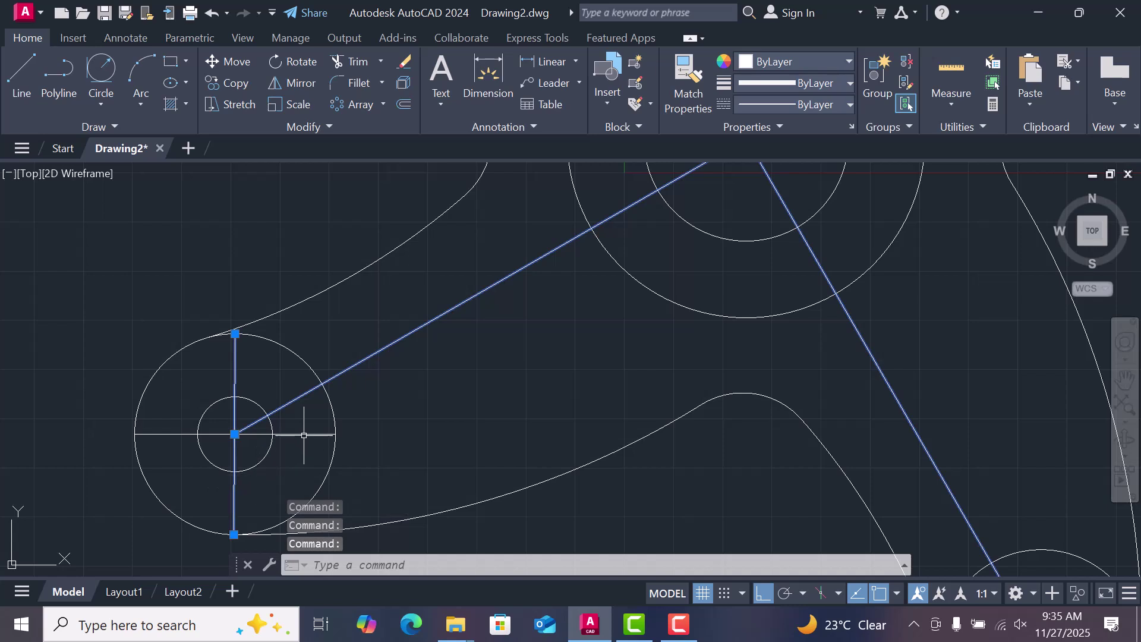
scroll(476, 451, "down", 5)
scroll(489, 426, "up", 5)
scroll(649, 380, "down", 3)
scroll(735, 342, "down", 2)
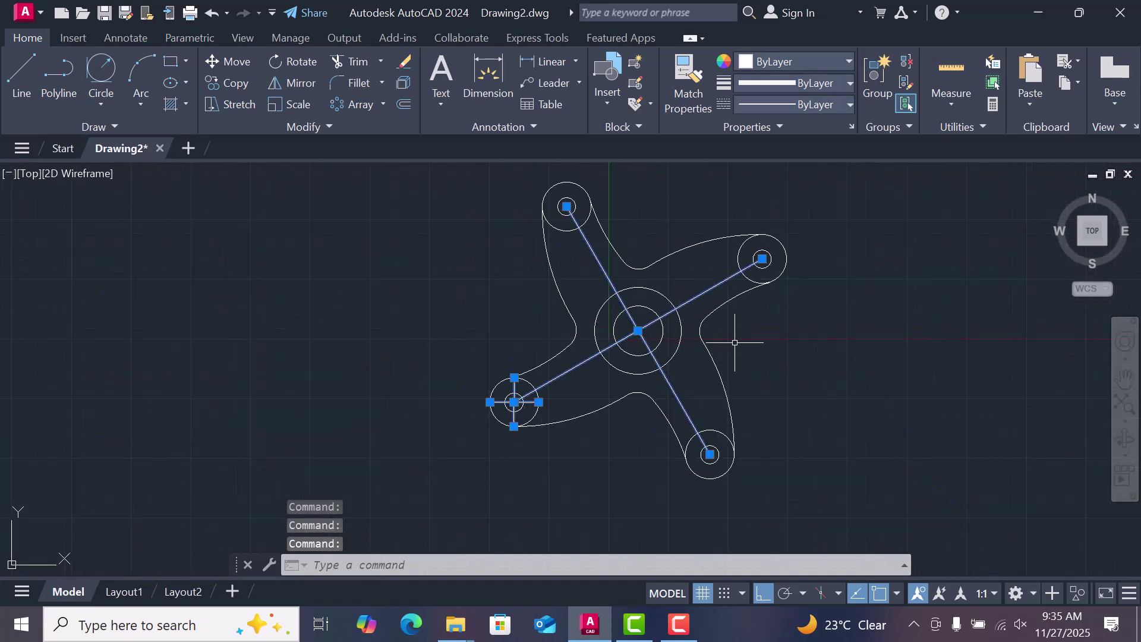
left_click(849, 105)
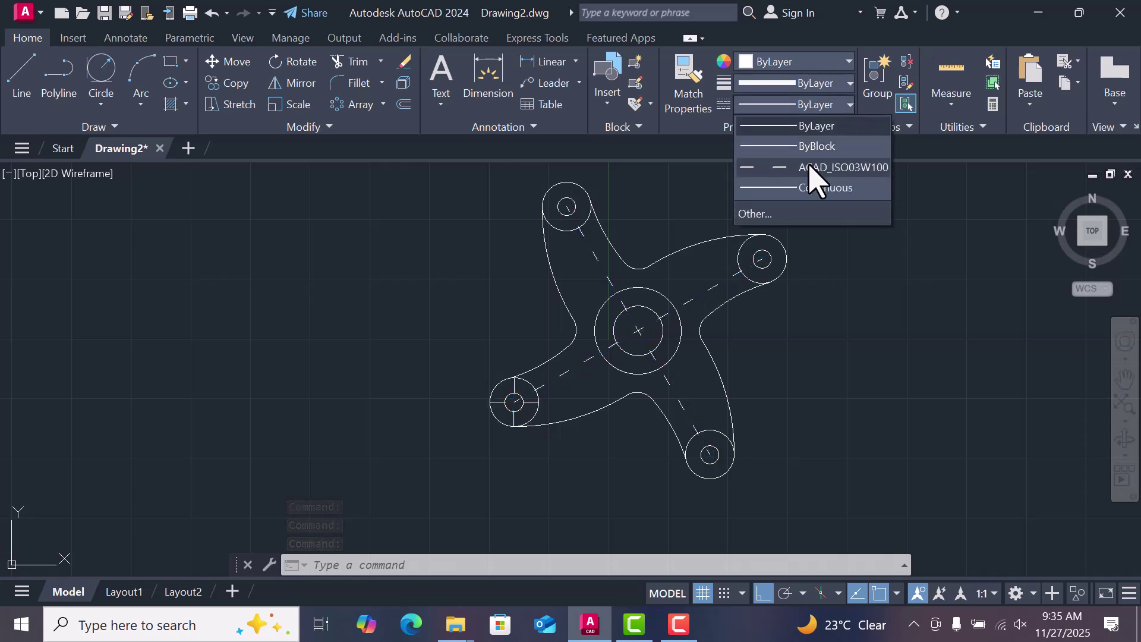
left_click(812, 168)
key("Escape")
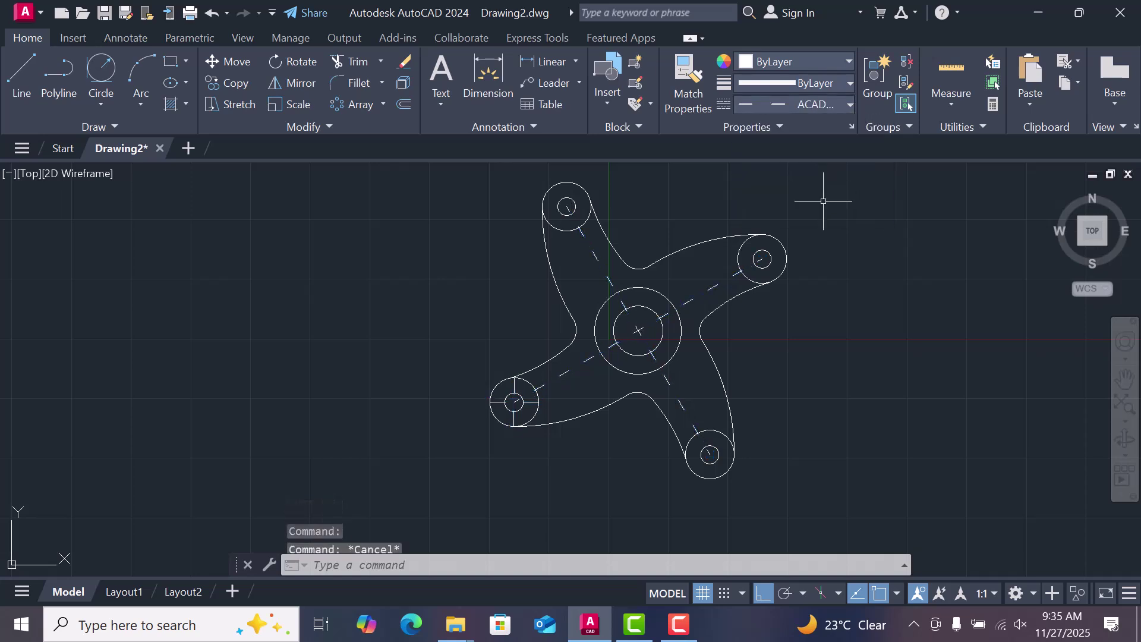
- Load the ACAD_ISO02W100 (ISO dash) linetype into the drawing from acad.lin
scroll(432, 350, "down", 2)
scroll(561, 254, "up", 2)
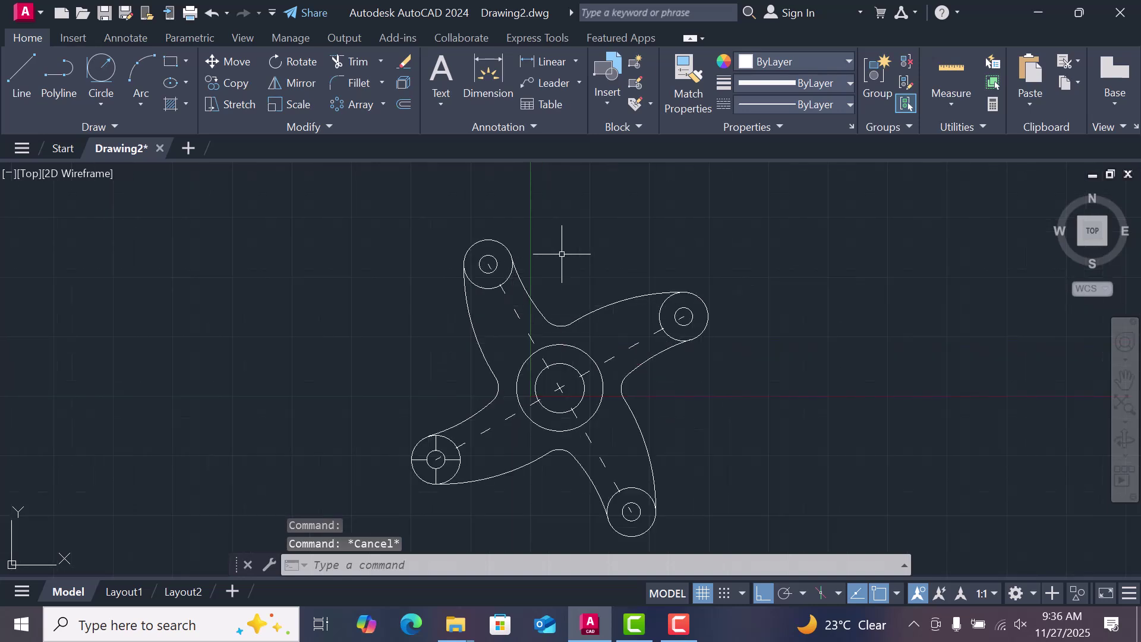
scroll(525, 437, "up", 2)
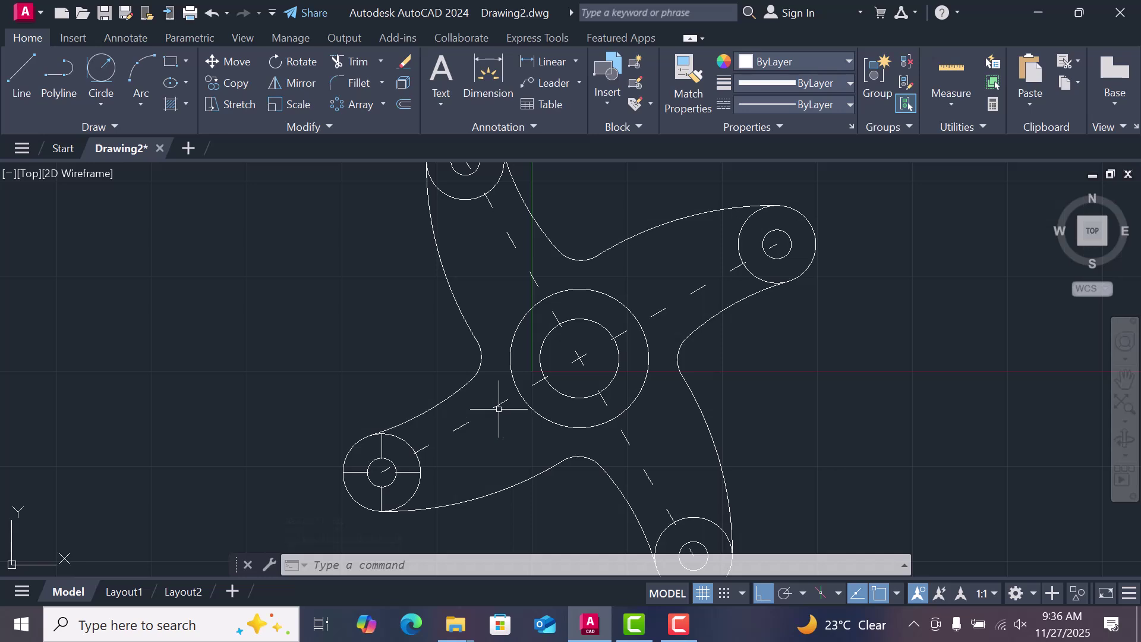
scroll(409, 474, "up", 2)
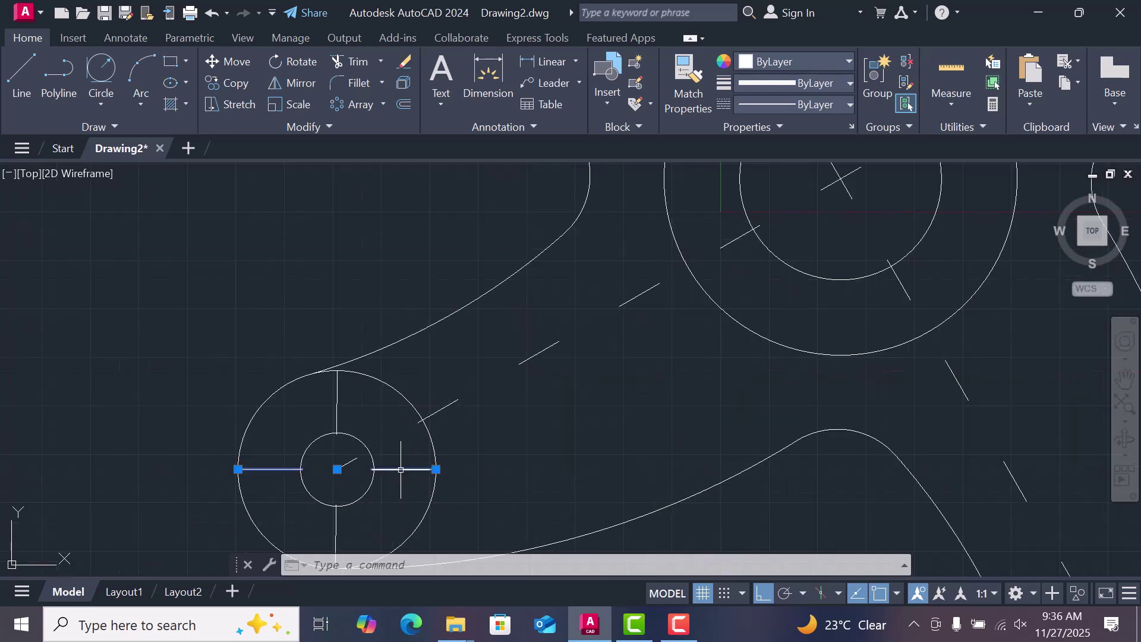
left_click(337, 394)
scroll(398, 395, "down", 3)
scroll(395, 416, "up", 2)
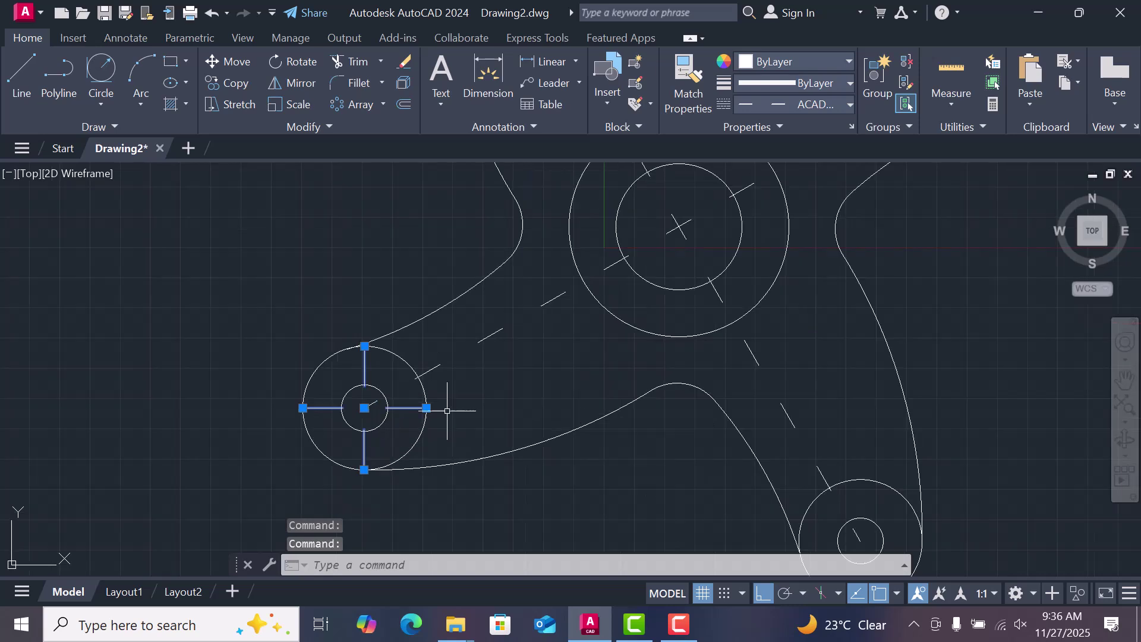
left_click(843, 105)
left_click(766, 216)
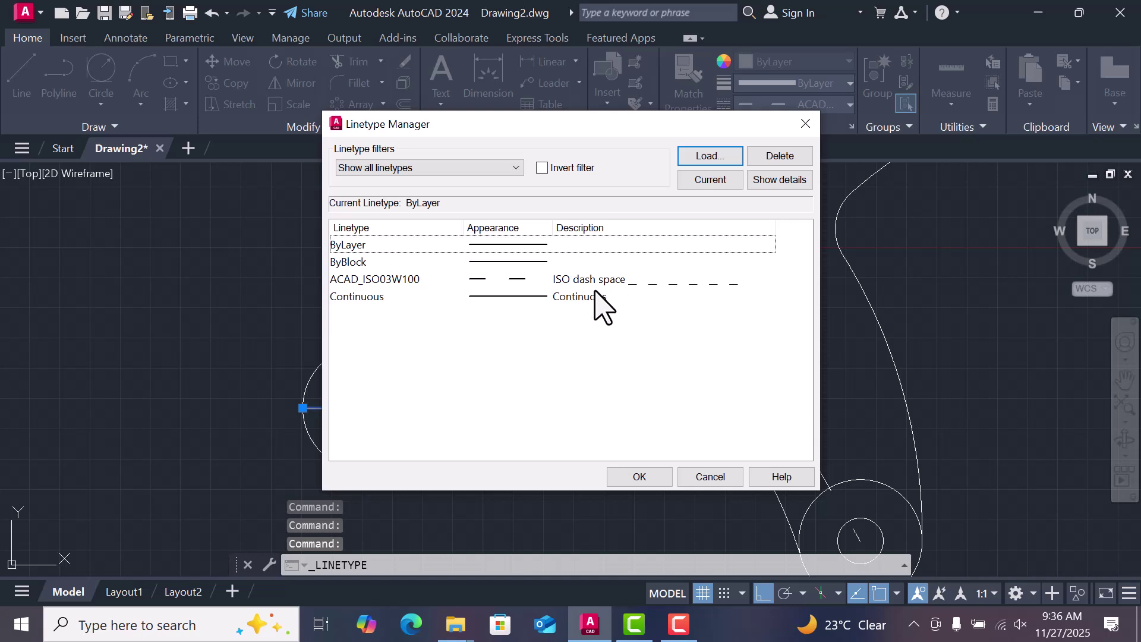
left_click(710, 157)
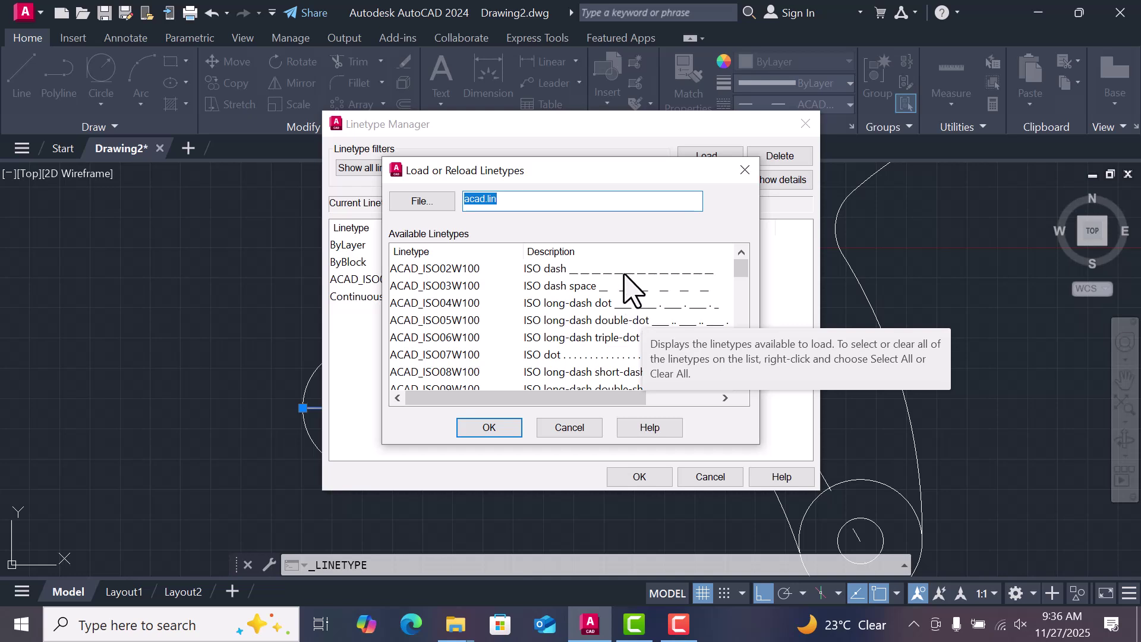
key("Tab")
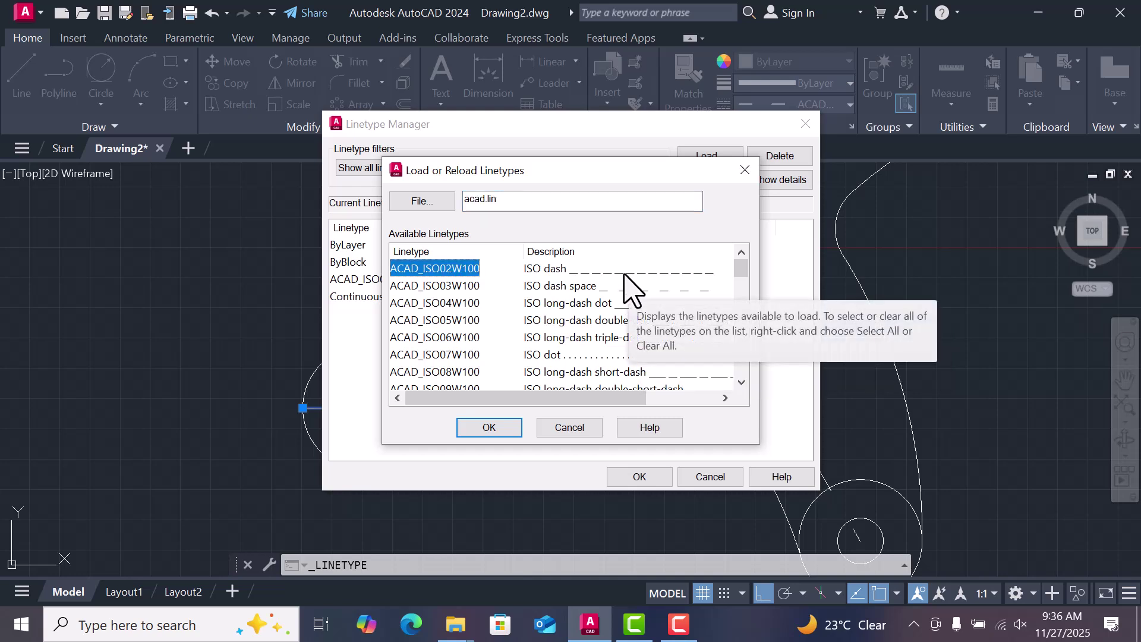
left_click(496, 429)
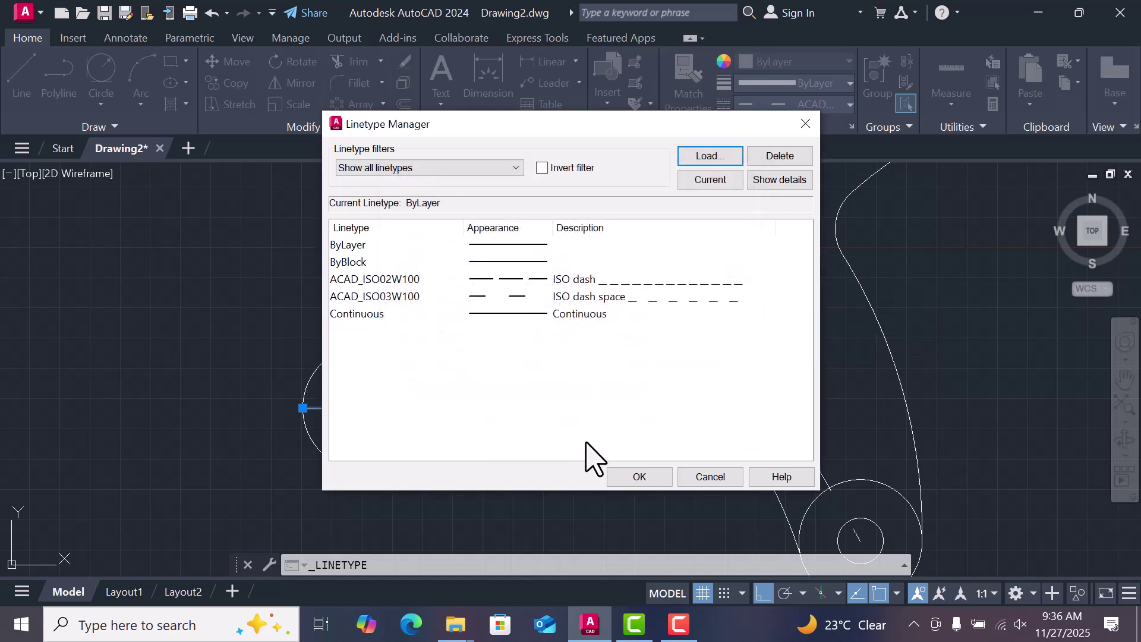
left_click(630, 477)
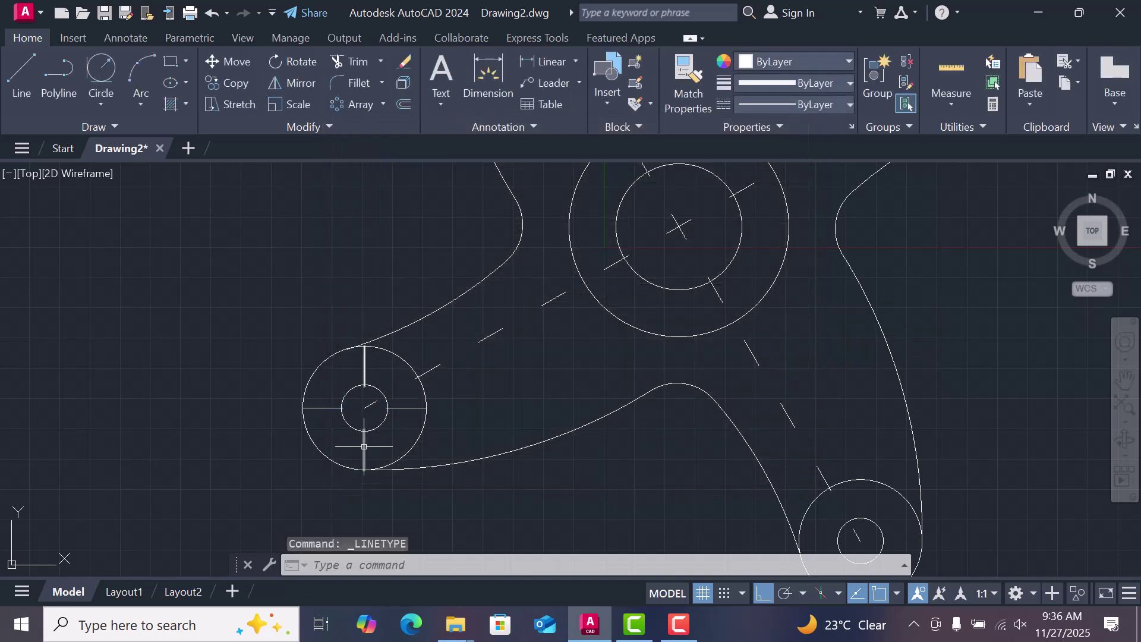
- Change the vertical and horizontal center lines of the lower-left arm's circle to the ACAD_ISO02W100 linetype
left_click(364, 446)
left_click(415, 408)
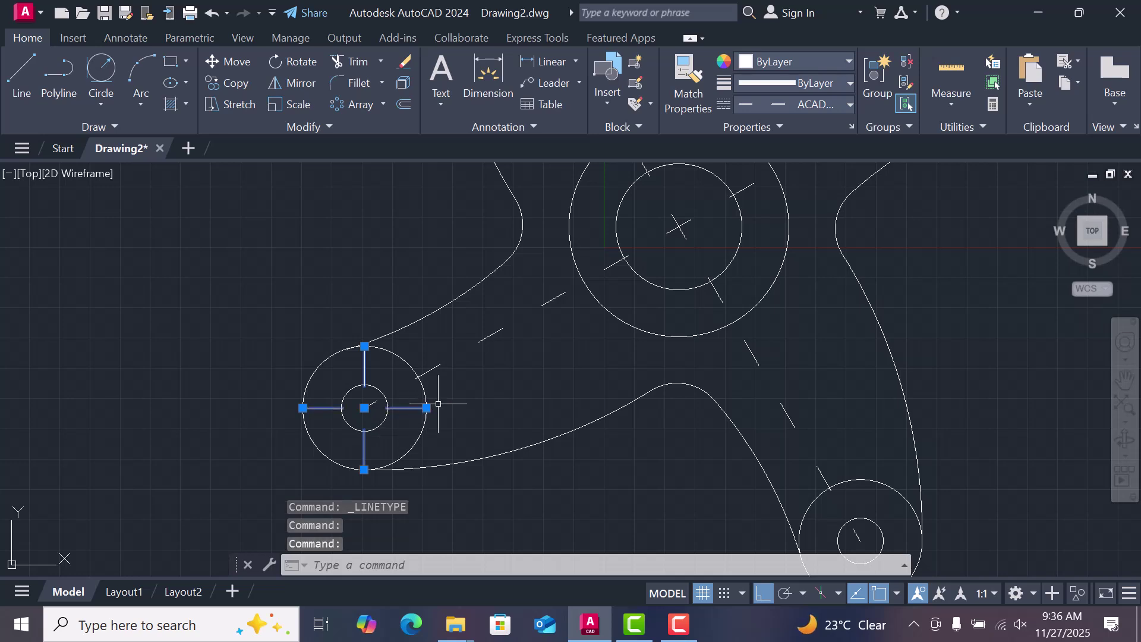
left_click(851, 103)
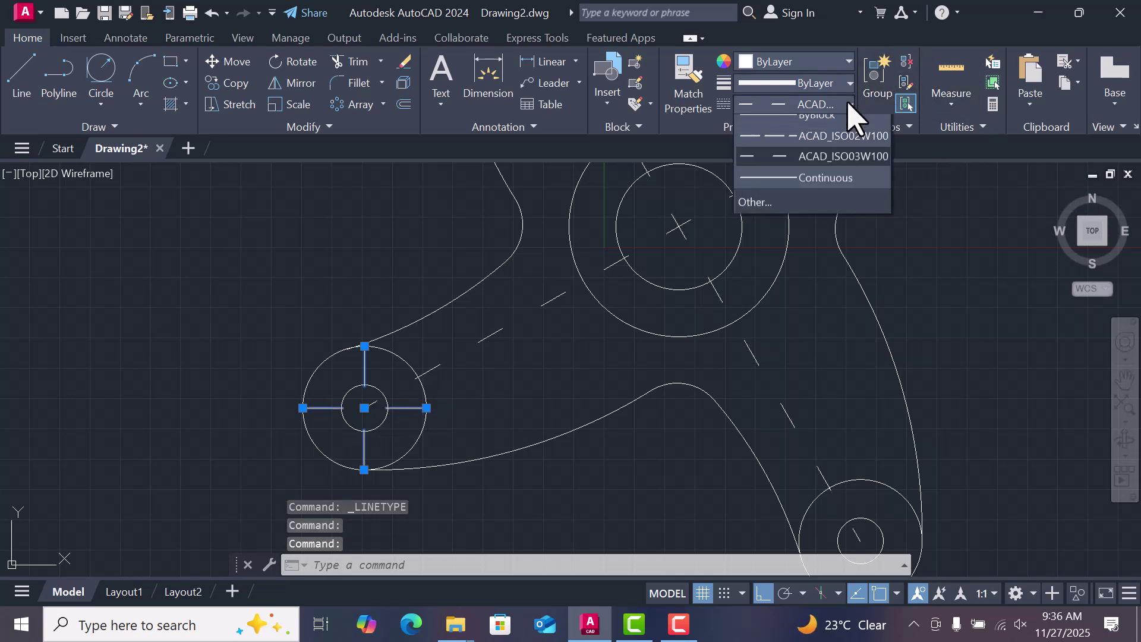
left_click(806, 167)
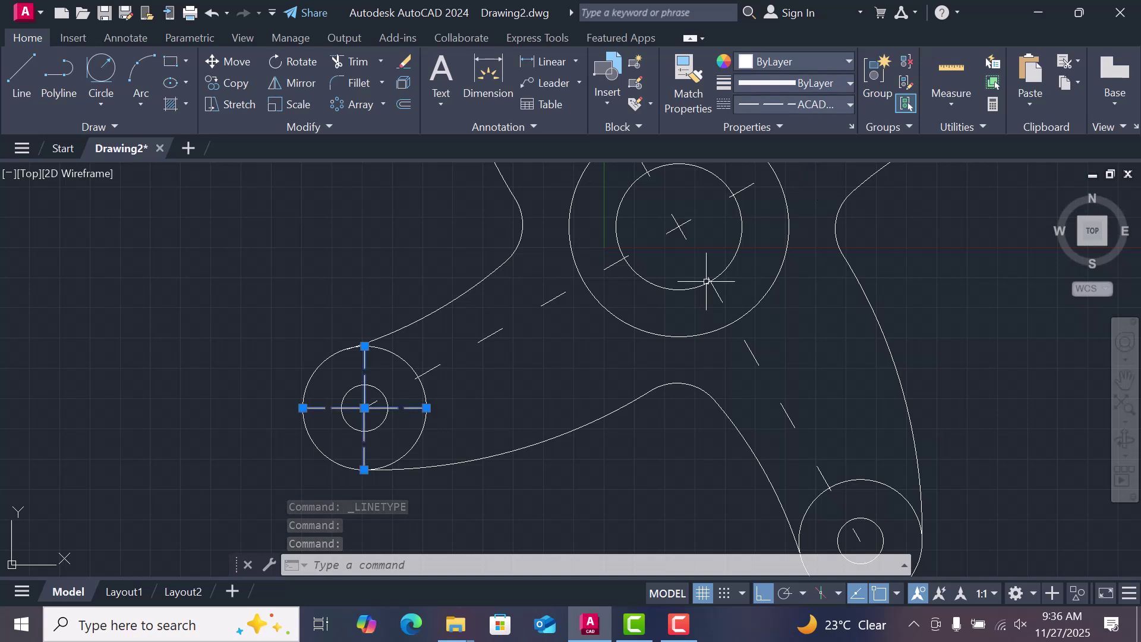
key("Escape")
key("Escape")
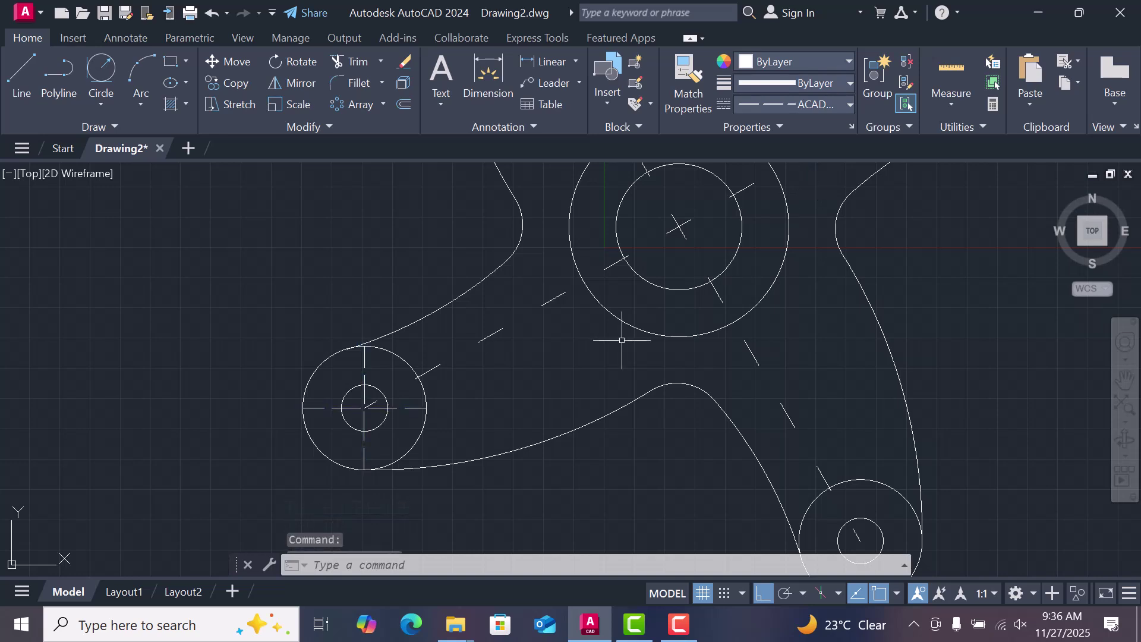
- Change the two long diagonal center lines through the hub to the ACAD_ISO02W100 linetype
left_click(552, 303)
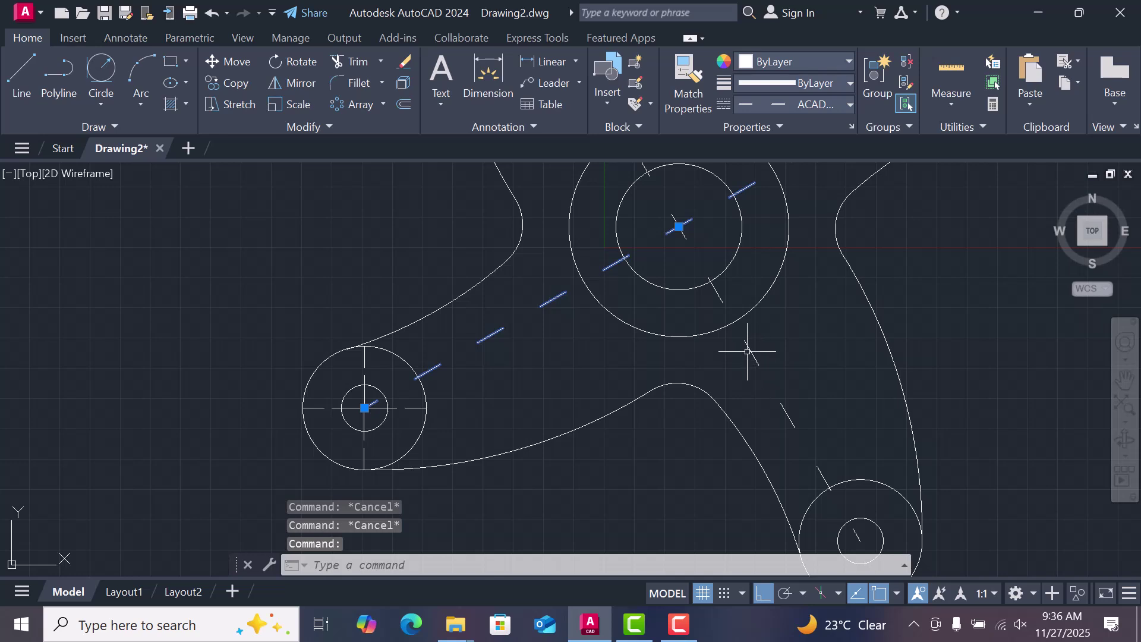
left_click(749, 349)
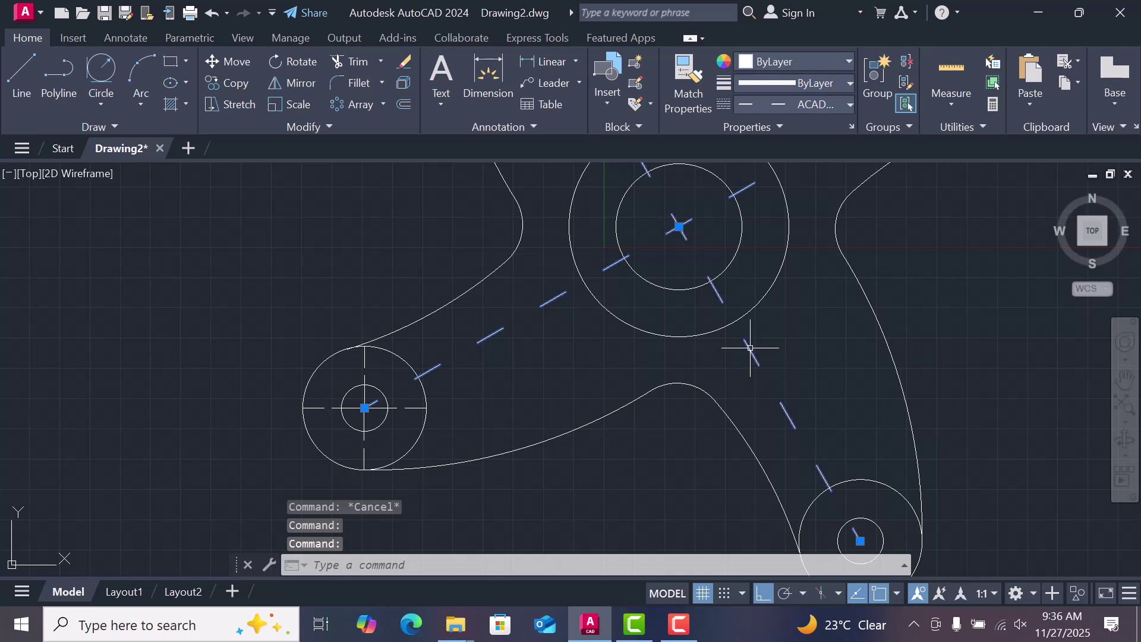
left_click(849, 105)
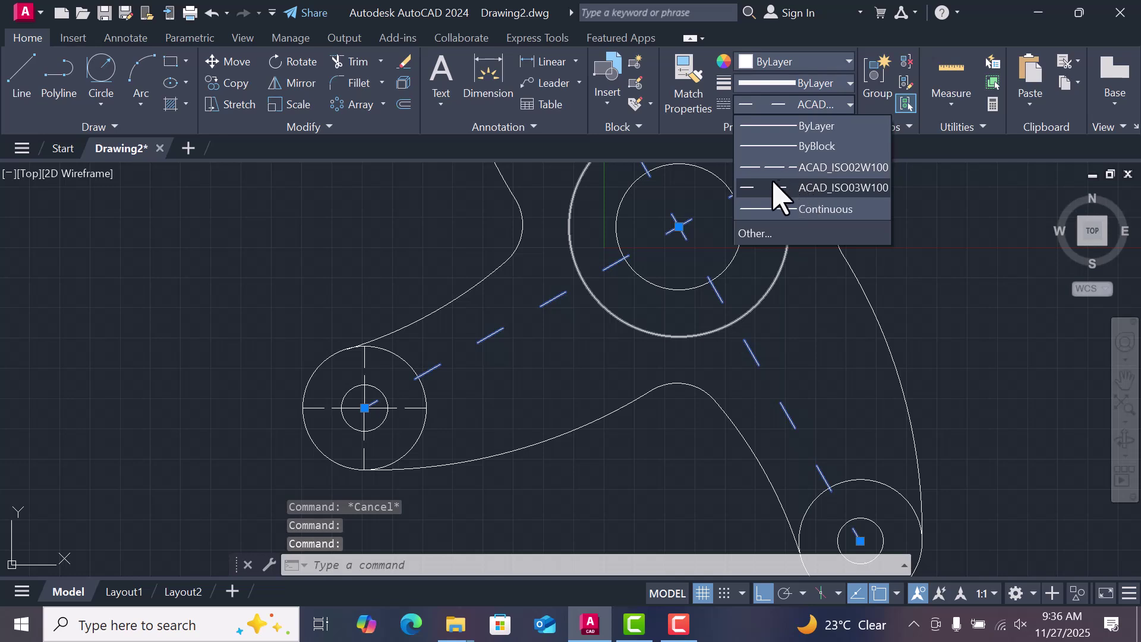
left_click(825, 166)
key("Escape")
key("Escape")
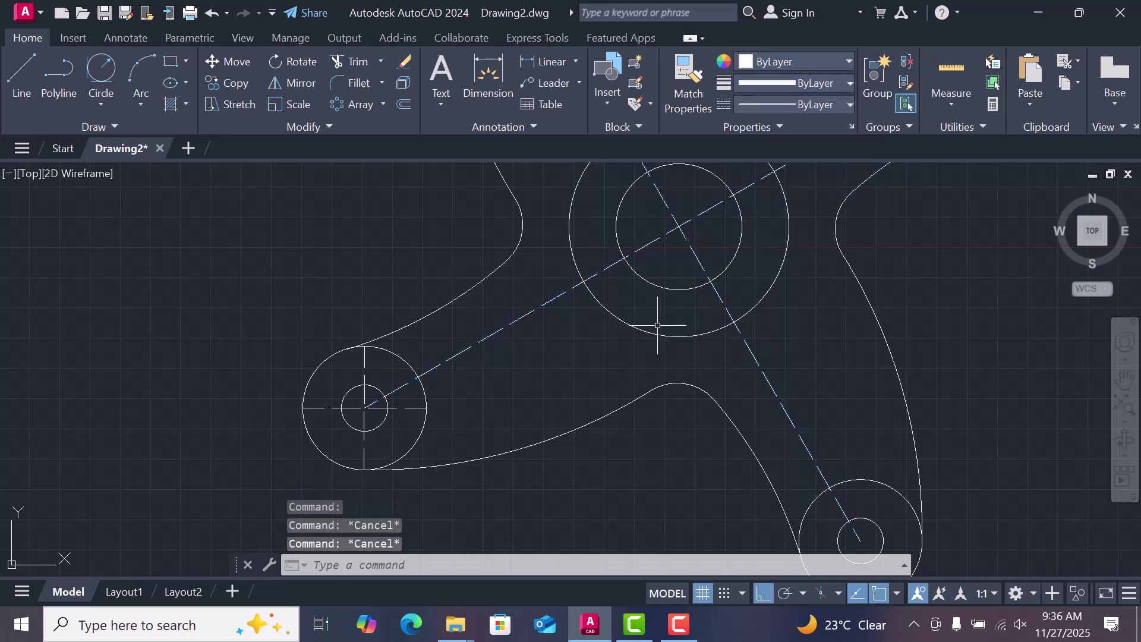
scroll(416, 348, "down", 6)
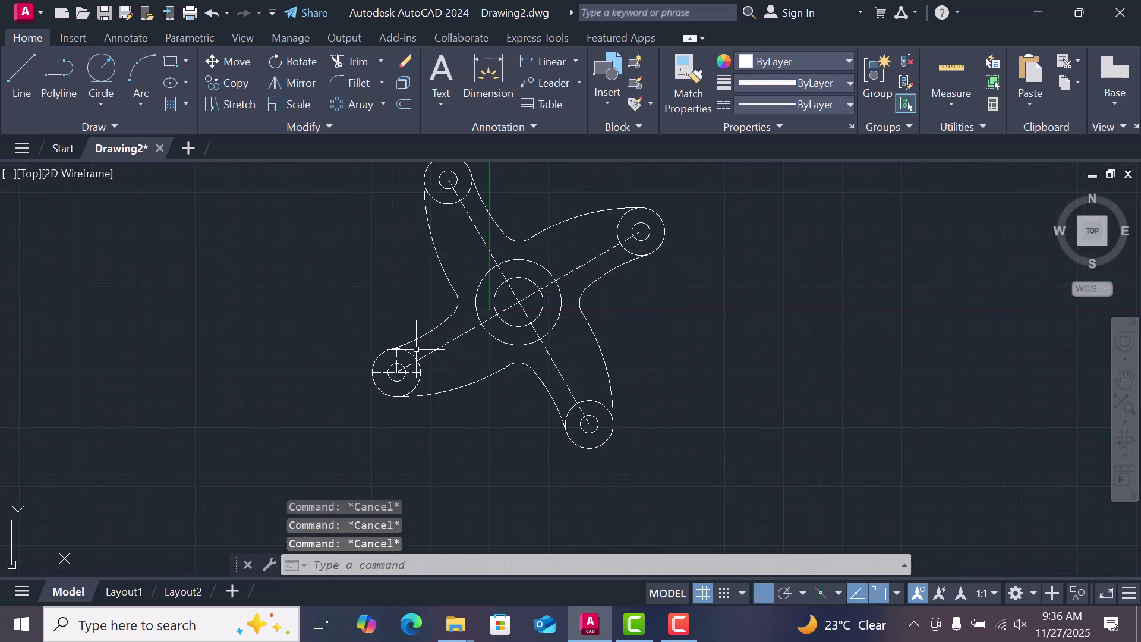
scroll(458, 236, "up", 2)
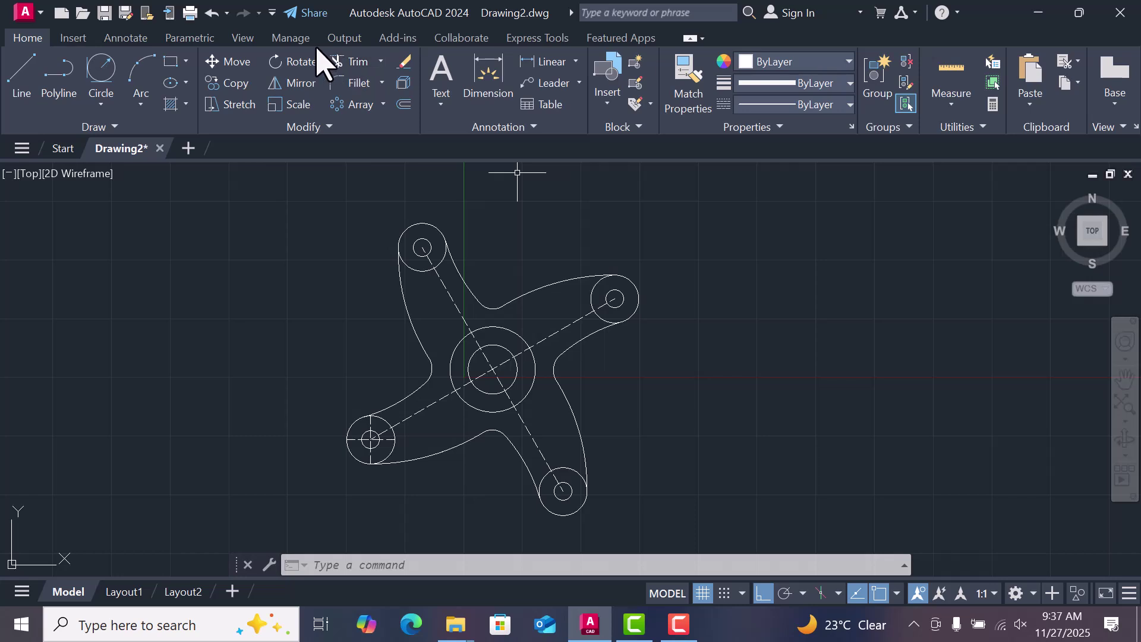
left_click(206, 41)
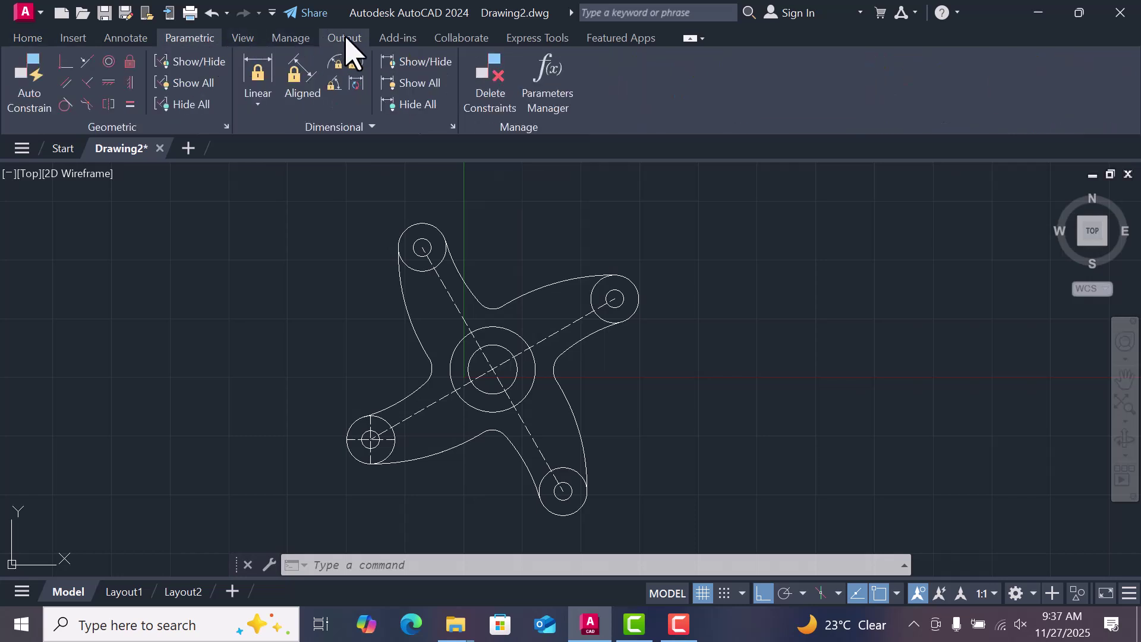
- Add two diameter dimensions to the outer circle of the upper-right arm's end, one diagonally outward and one straight above it
left_click(137, 40)
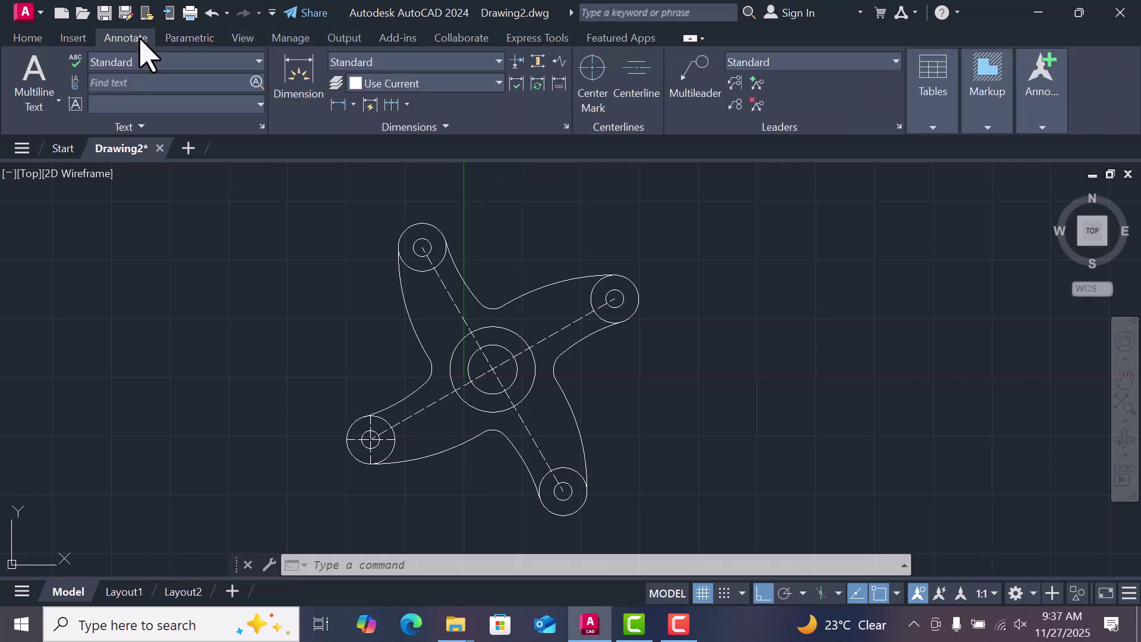
left_click(352, 105)
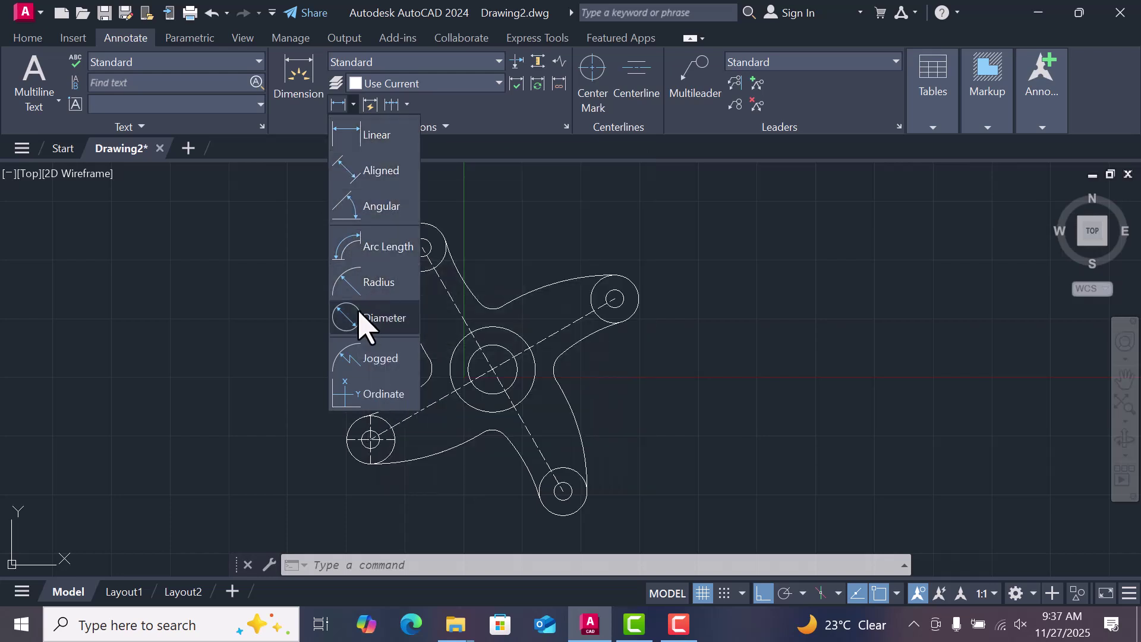
left_click(359, 317)
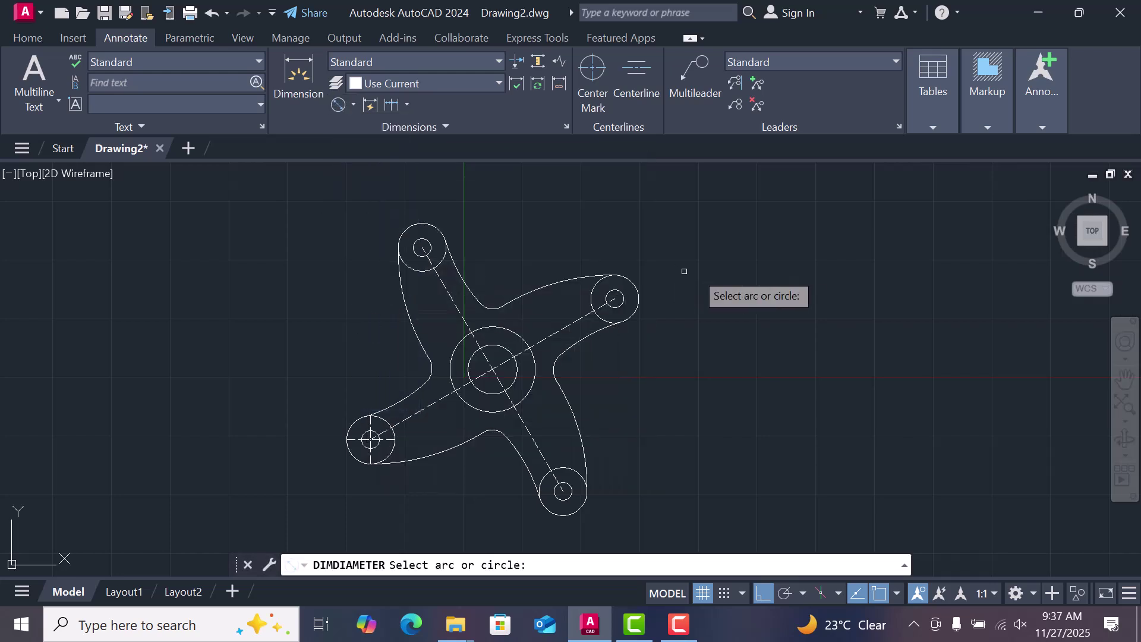
left_click(638, 291)
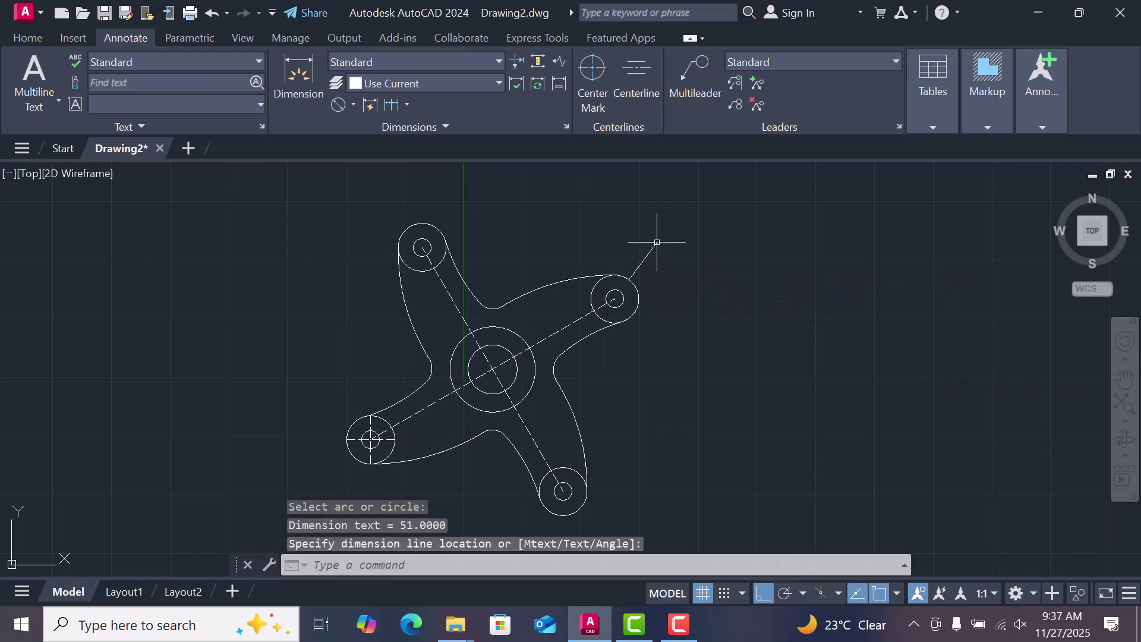
key("Return")
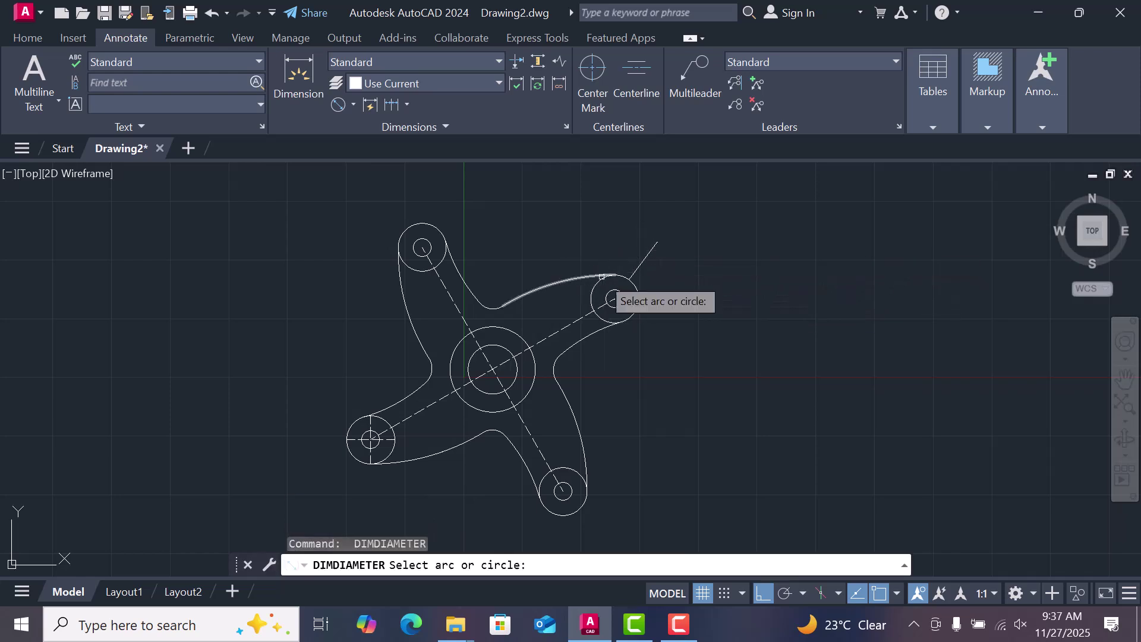
left_click(593, 300)
left_click(615, 242)
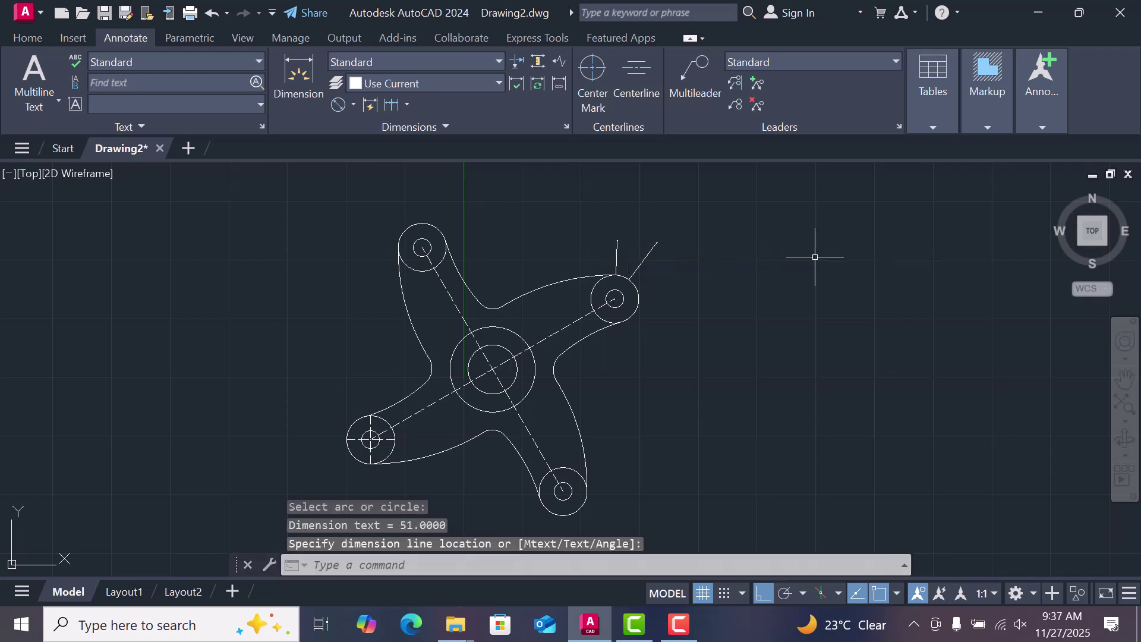
- Set the drawing units to a length precision of 0 and the insertion scale to Millimeters
type("Un")
key("Return")
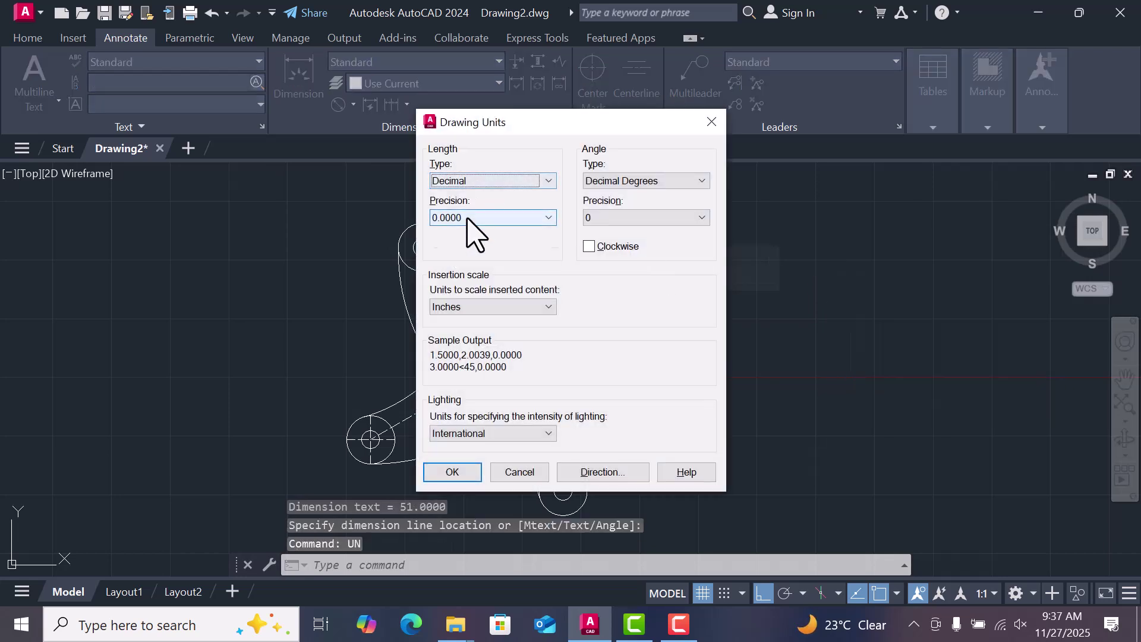
left_click(469, 219)
left_click(438, 233)
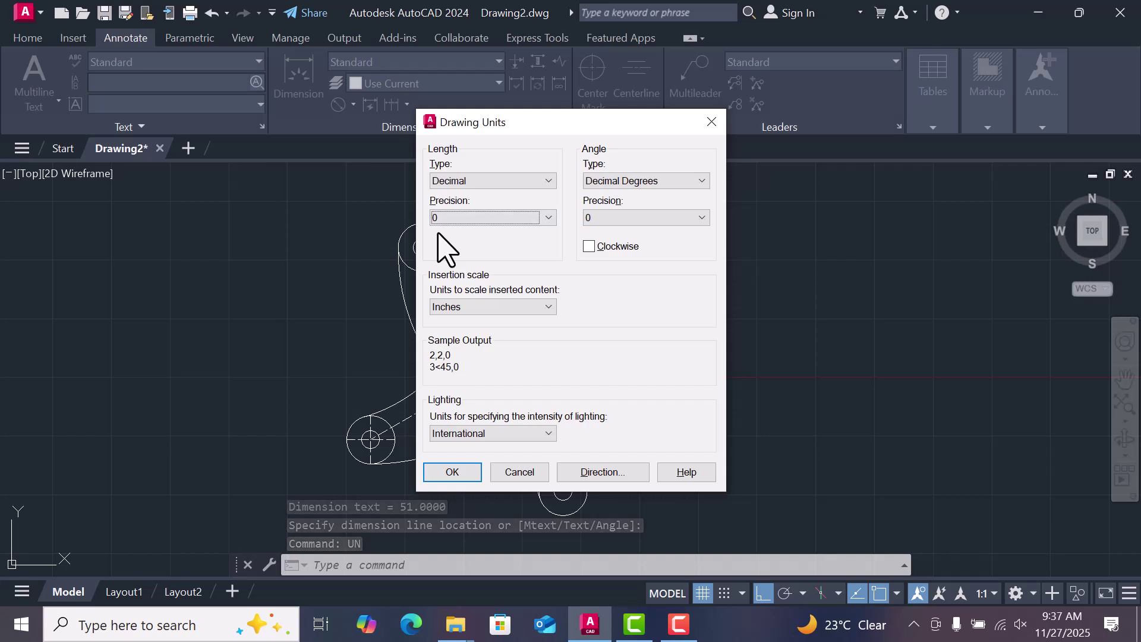
left_click(475, 308)
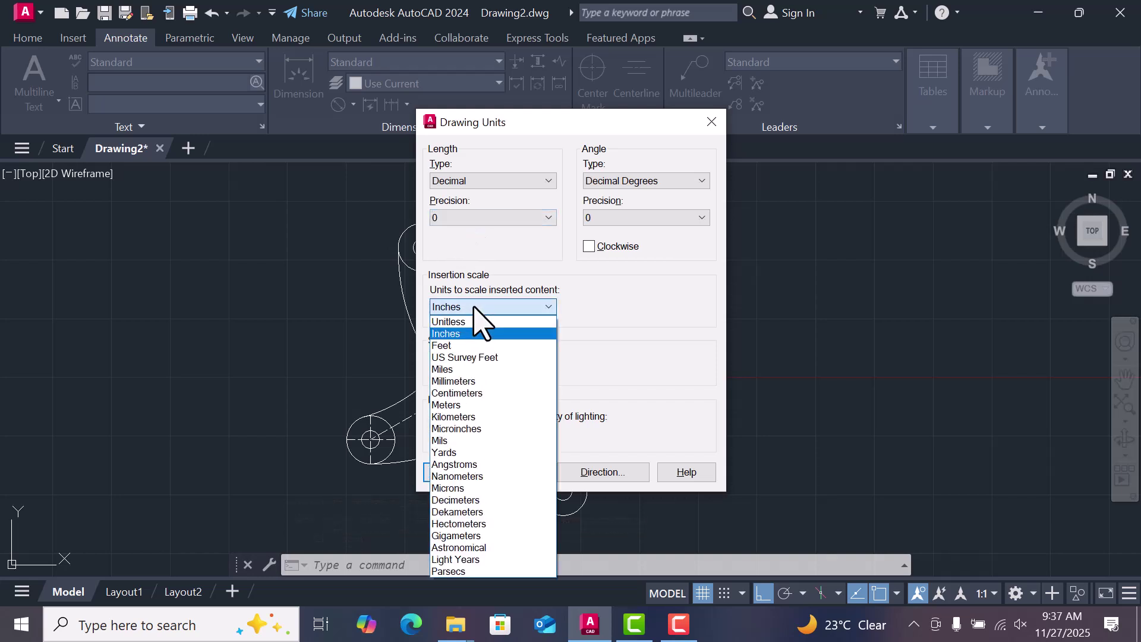
left_click(463, 380)
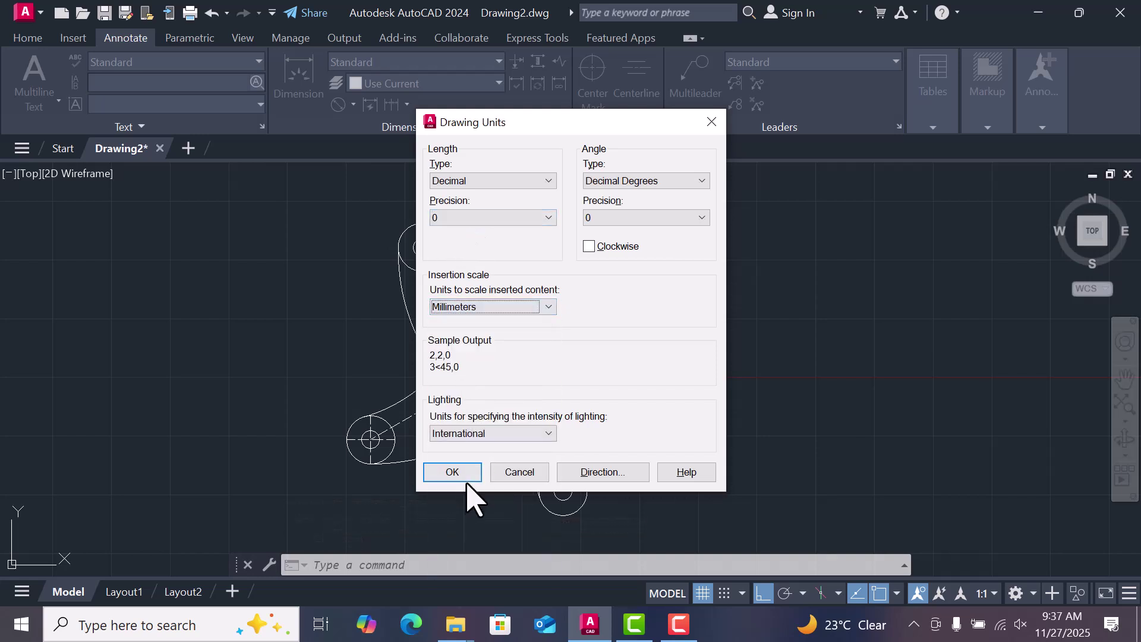
left_click(452, 473)
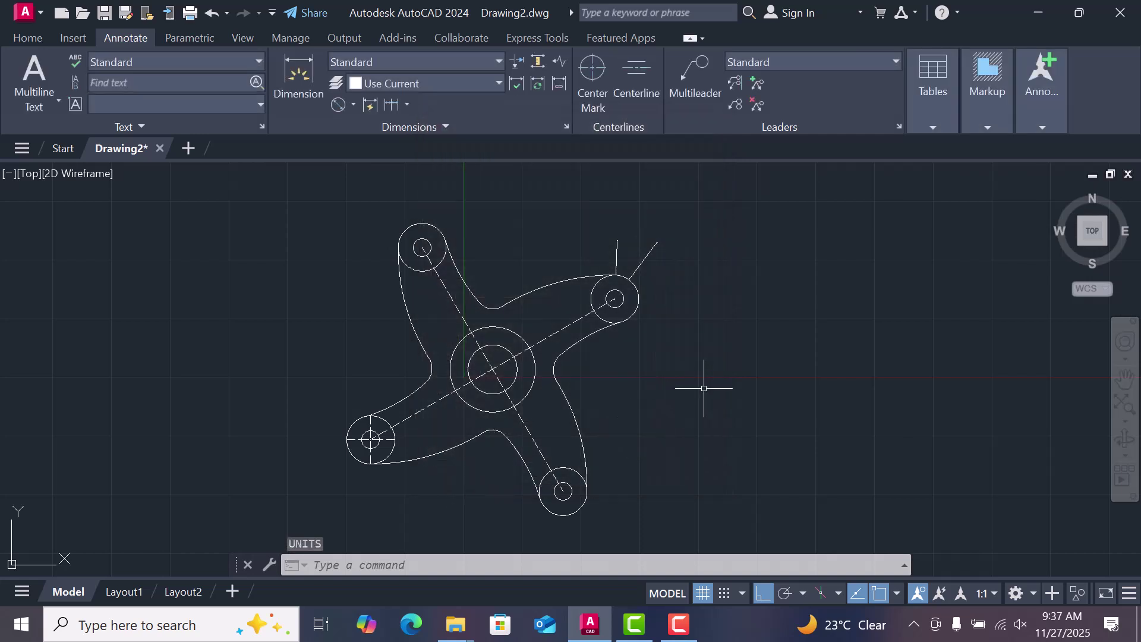
- Enlarge the arrow size of the Standard dimension style and set its text height to 20
key("Return")
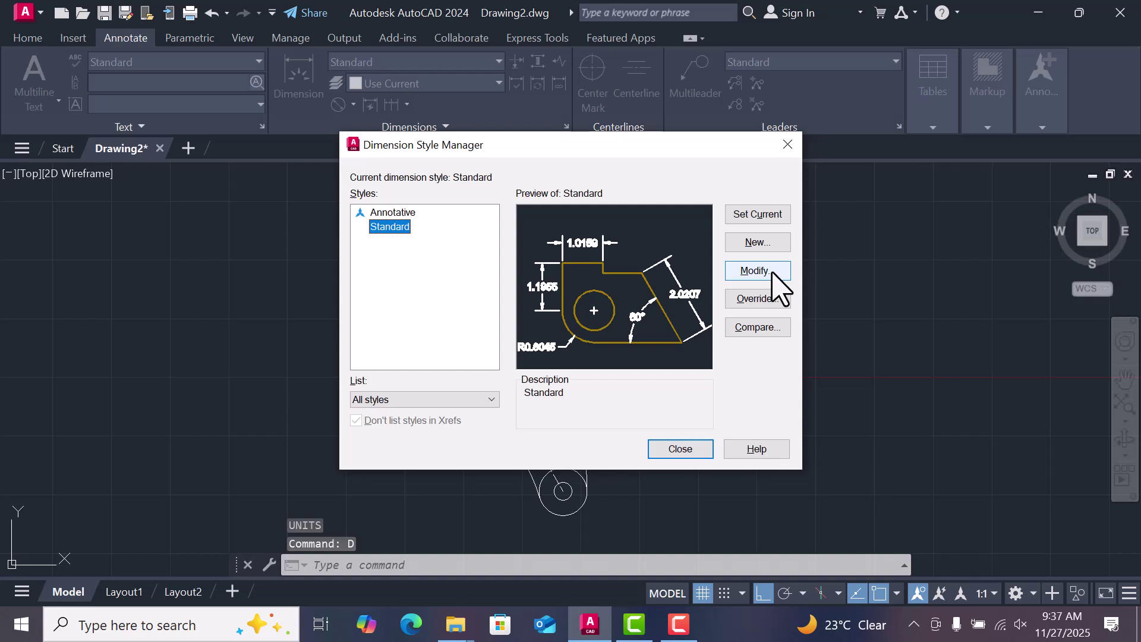
left_click(771, 273)
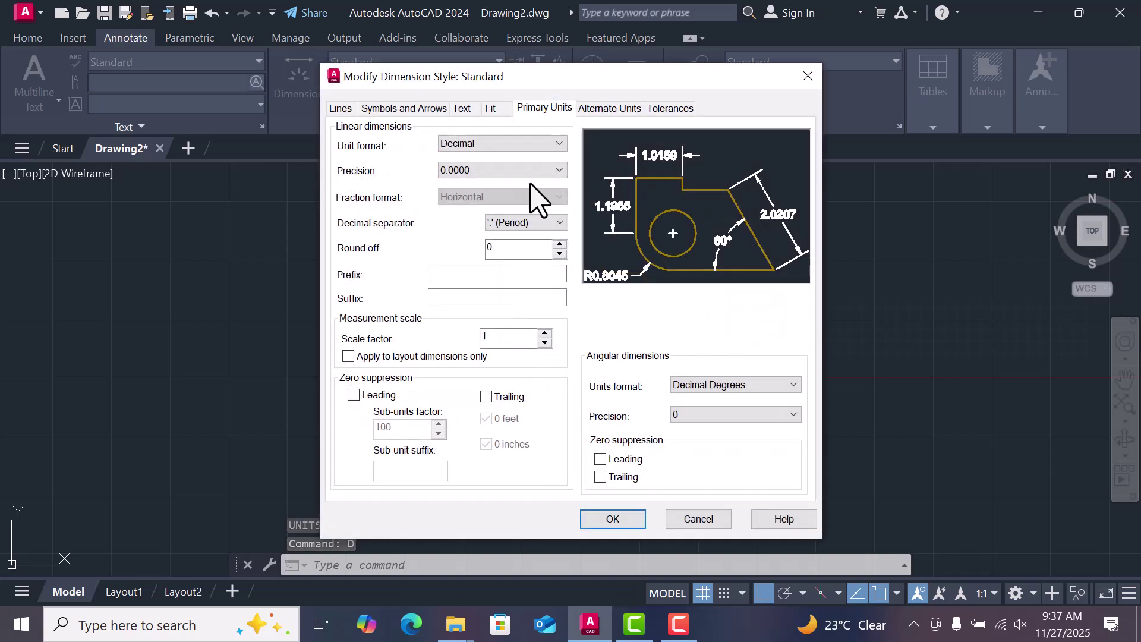
left_click(423, 113)
left_click_drag(376, 291, 270, 294)
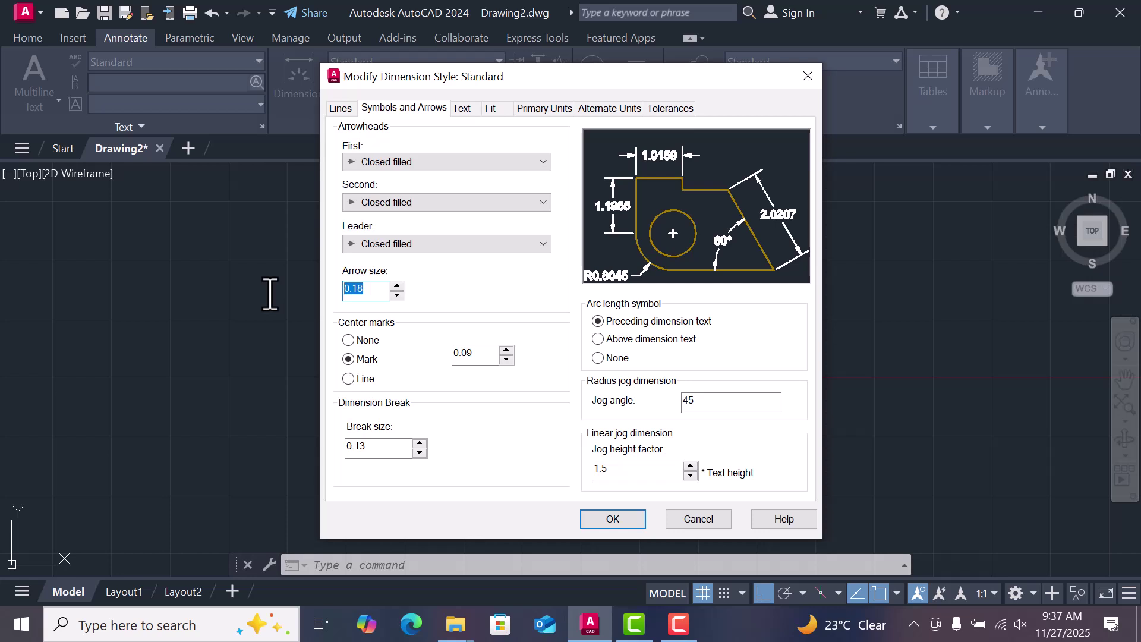
left_click(463, 109)
left_click_drag(535, 244, 477, 244)
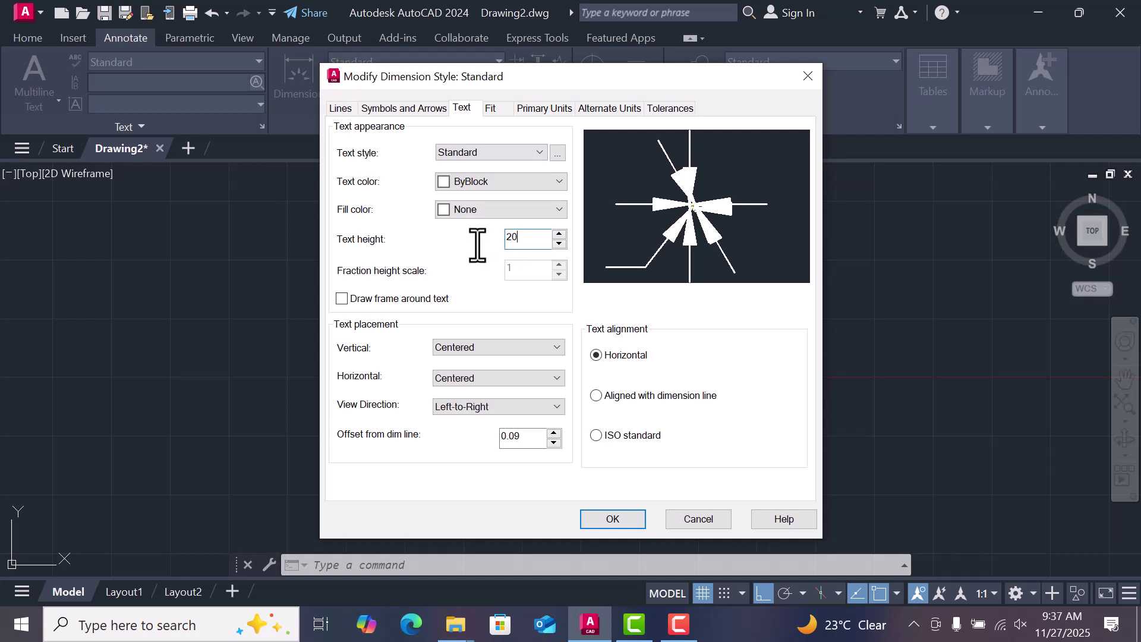
- Set the dimension text color to Red and its fill color to ByBlock
left_click(478, 184)
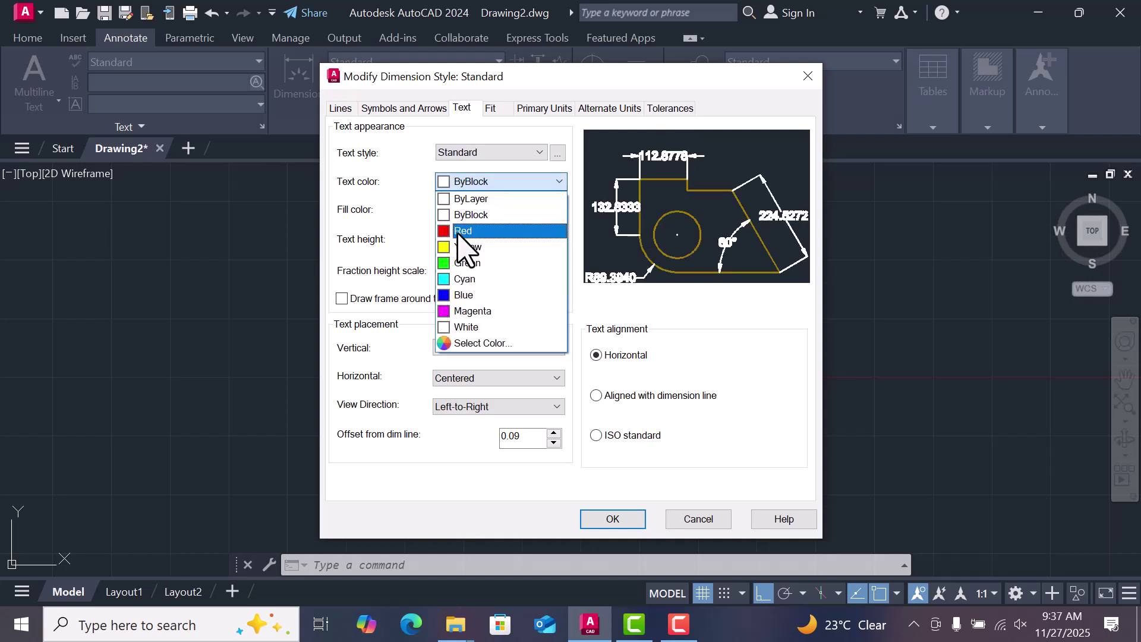
left_click(465, 227)
left_click(482, 209)
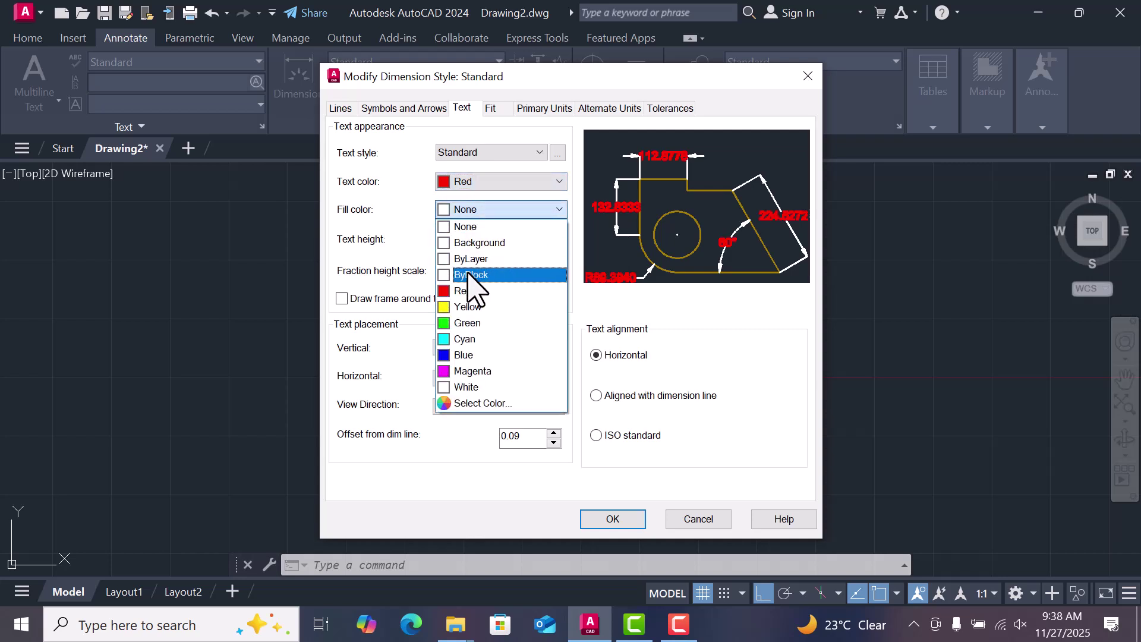
left_click(469, 272)
- Set the linear dimension precision to 0 in the primary units and make the Standard dimension style current
left_click(545, 110)
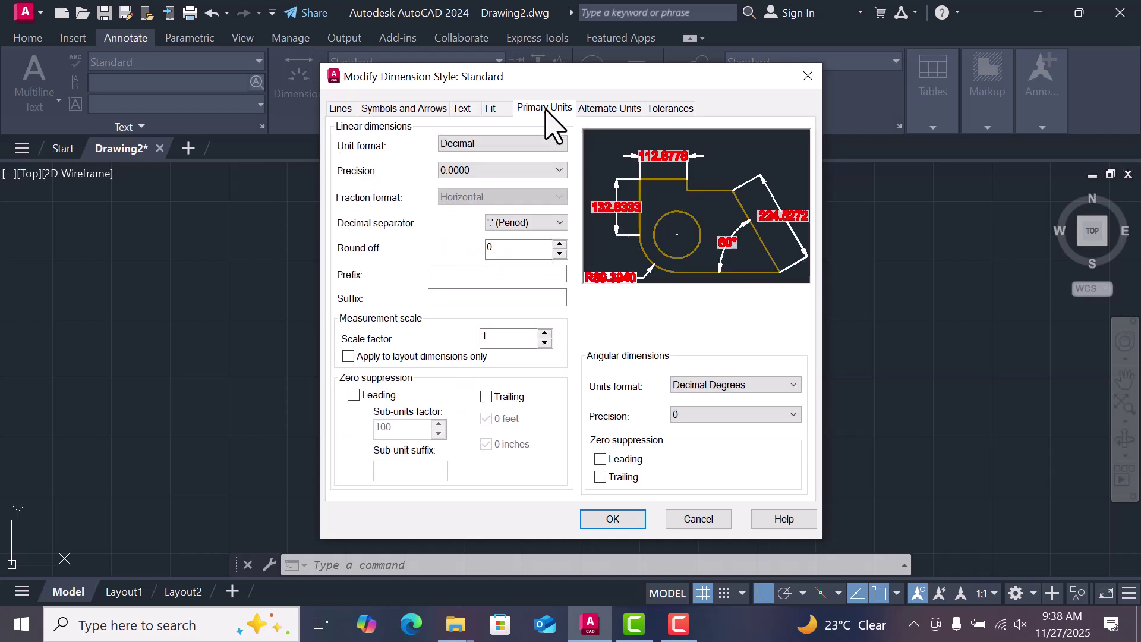
left_click(490, 171)
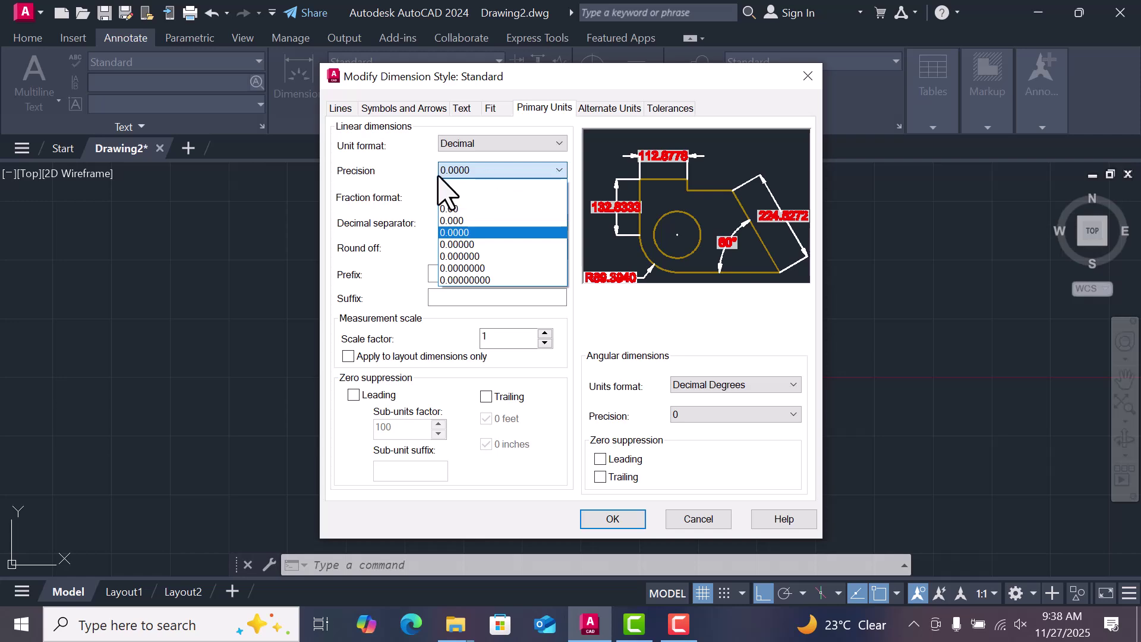
left_click(454, 185)
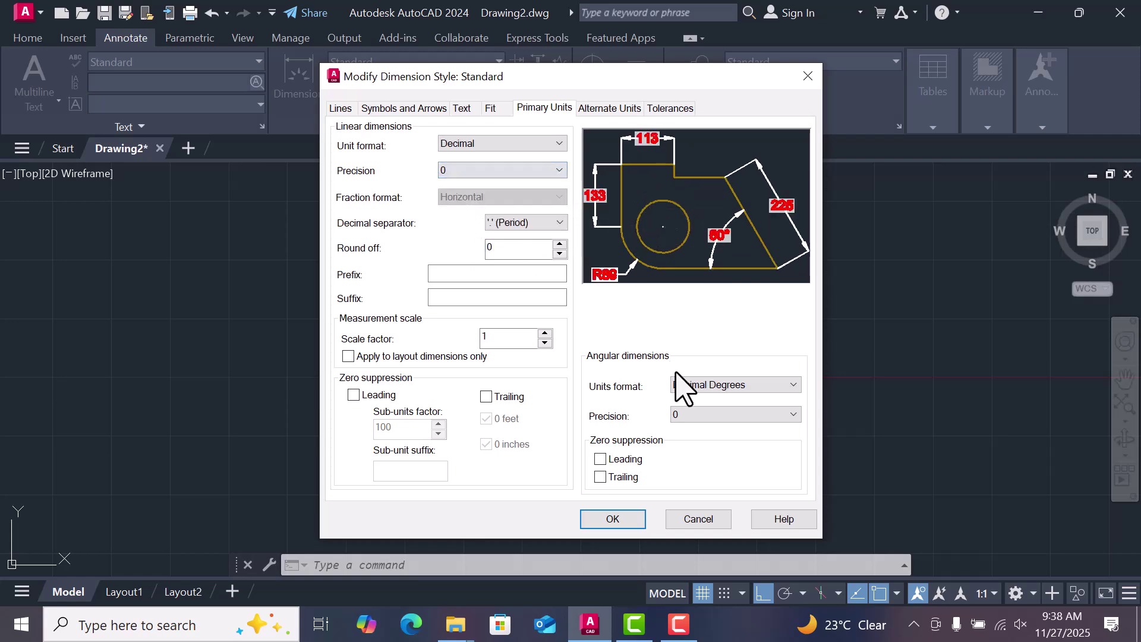
left_click(622, 521)
left_click(767, 215)
left_click(680, 450)
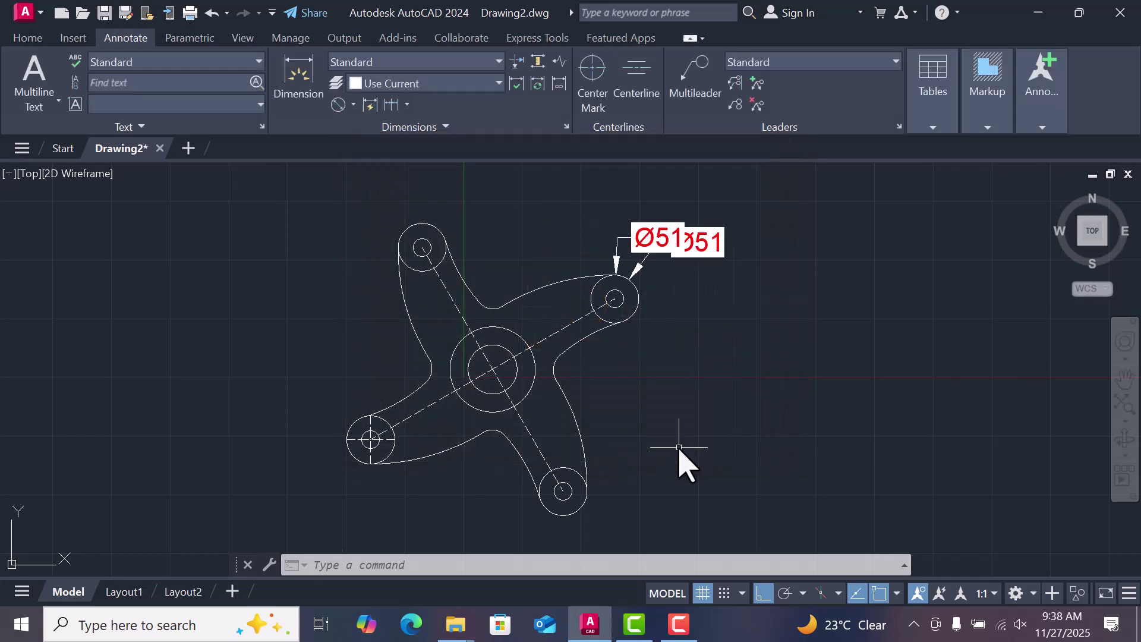
- Move the overlapping diameter dimension straight above the upper-right arm's circle to the circle's lower-right side
left_click(644, 245)
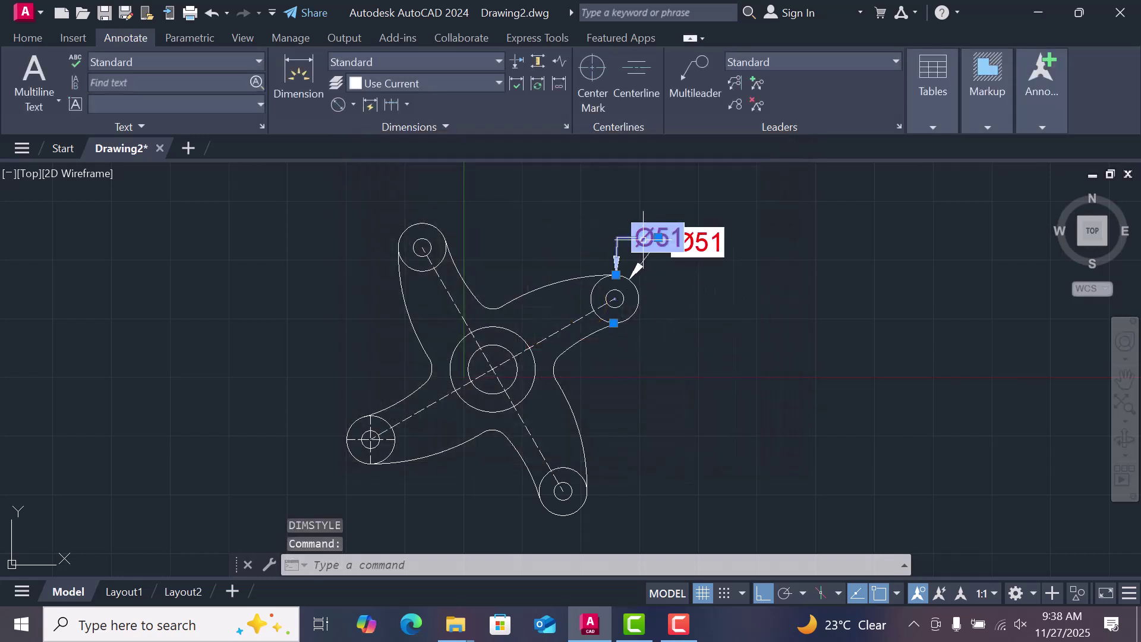
left_click(657, 238)
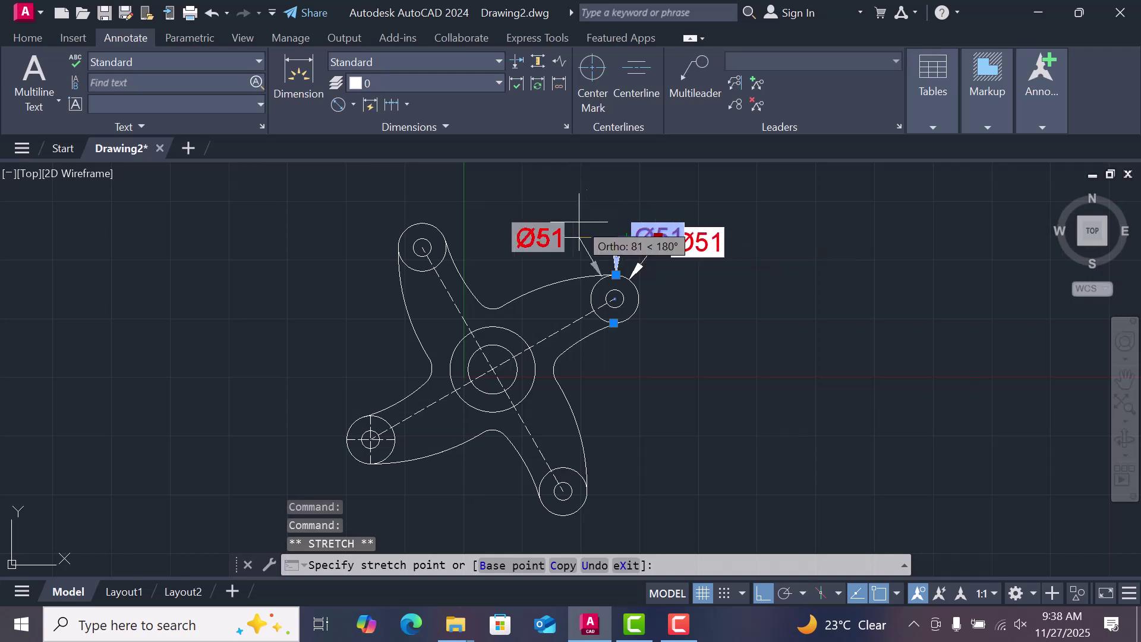
left_click(668, 323)
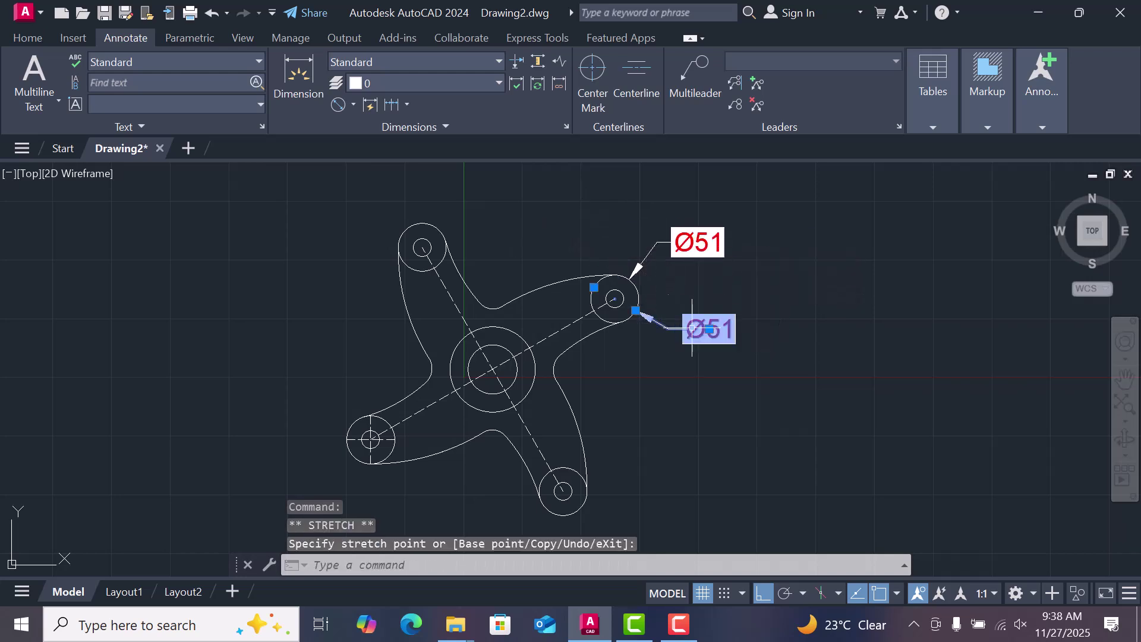
key("Escape")
key("Escape")
key("Escape")
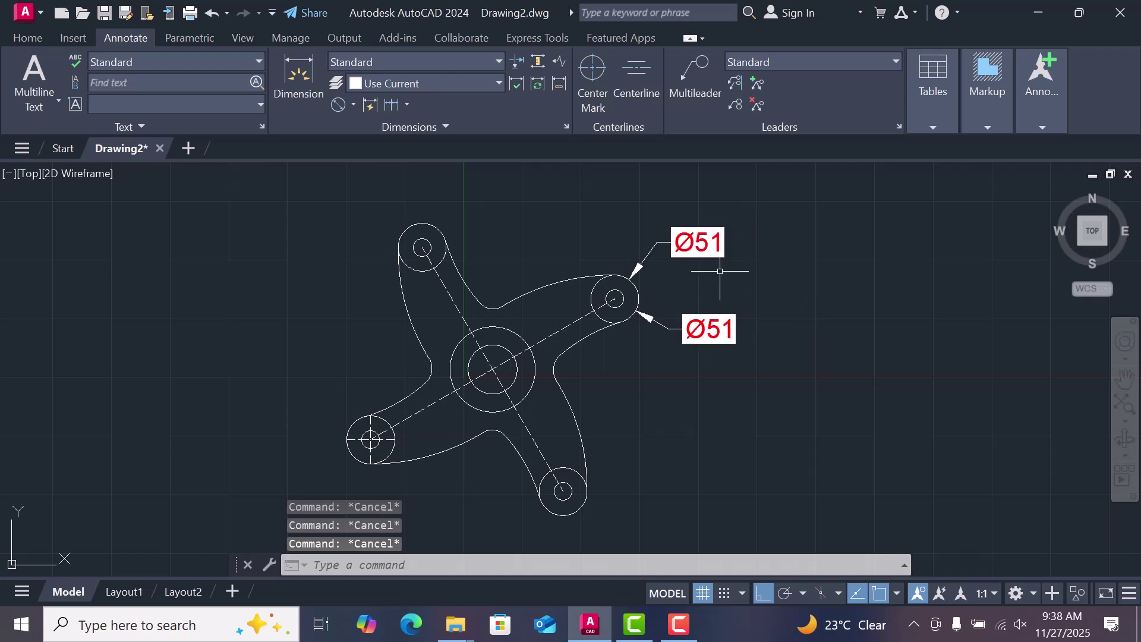
- Modify the Standard dimension style to an arrow size of 10 and a text height of 10
type("d")
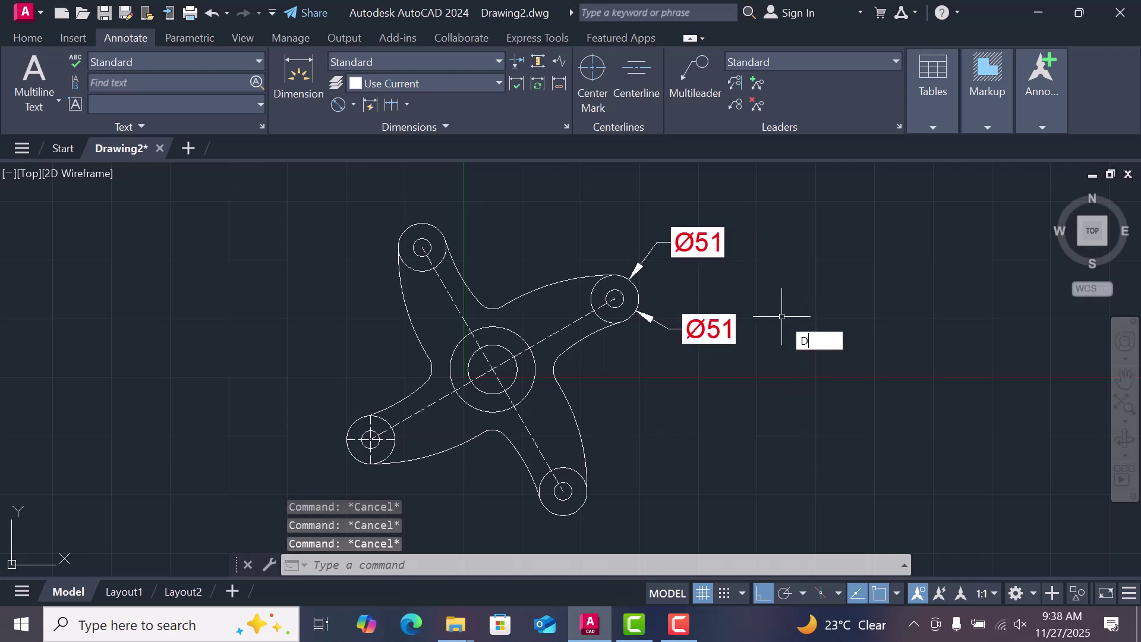
key("Return")
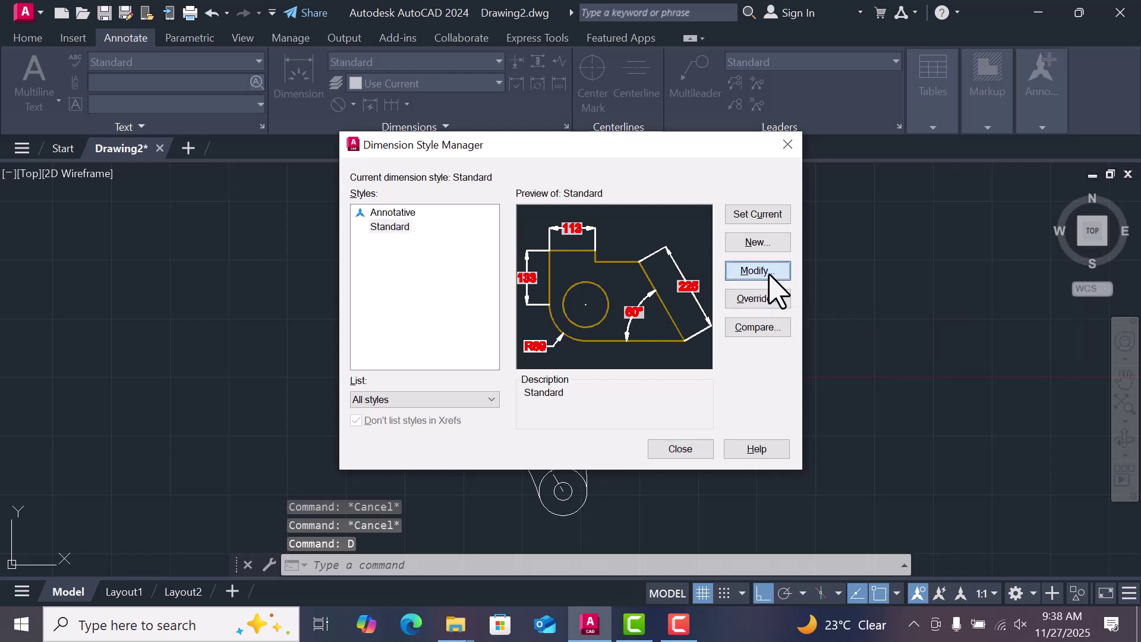
left_click(766, 272)
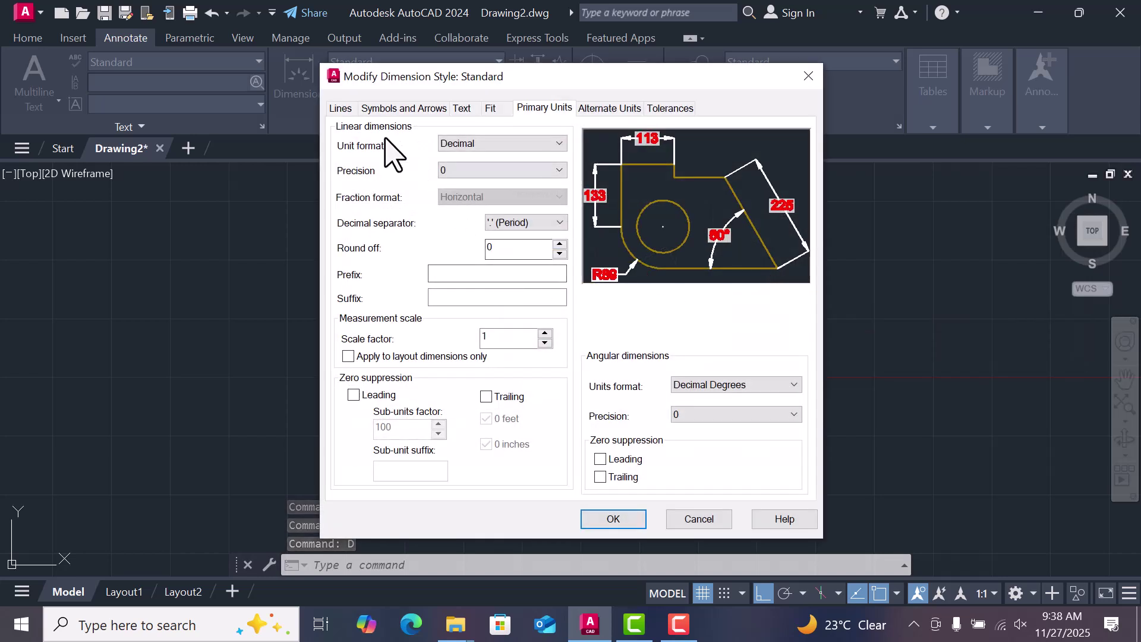
left_click(395, 109)
left_click_drag(373, 297, 259, 294)
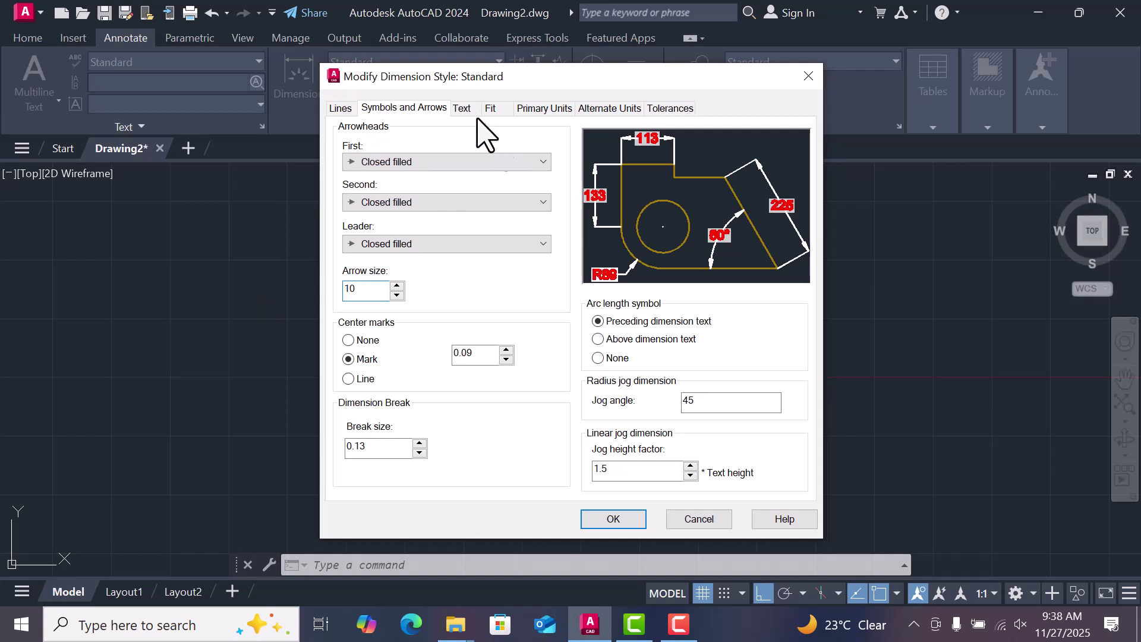
left_click(463, 109)
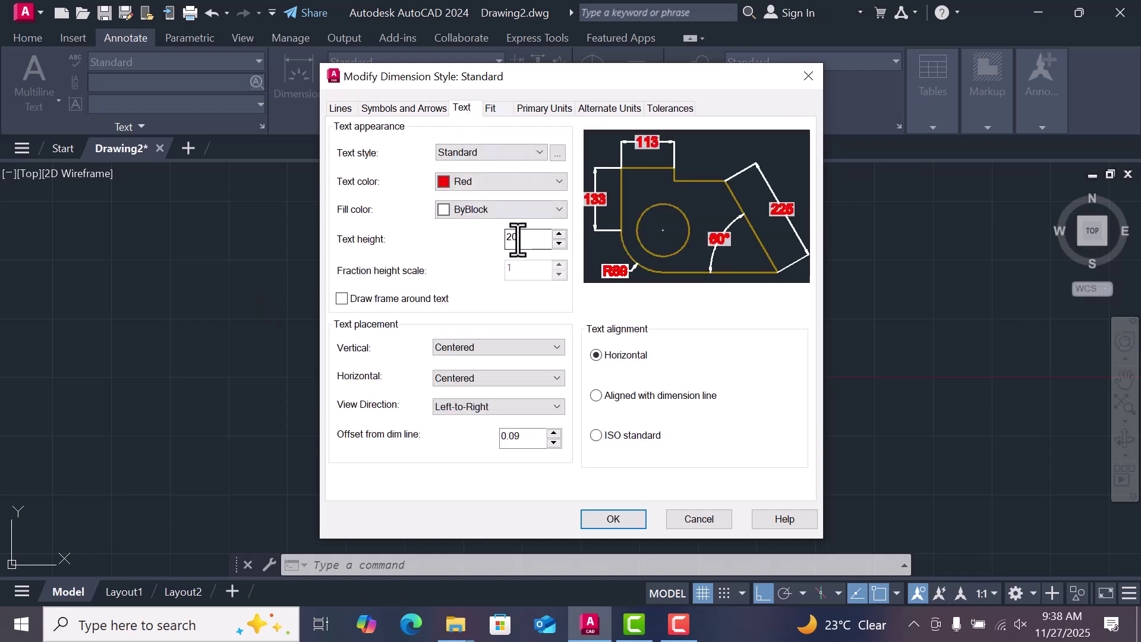
type("10")
left_click(613, 518)
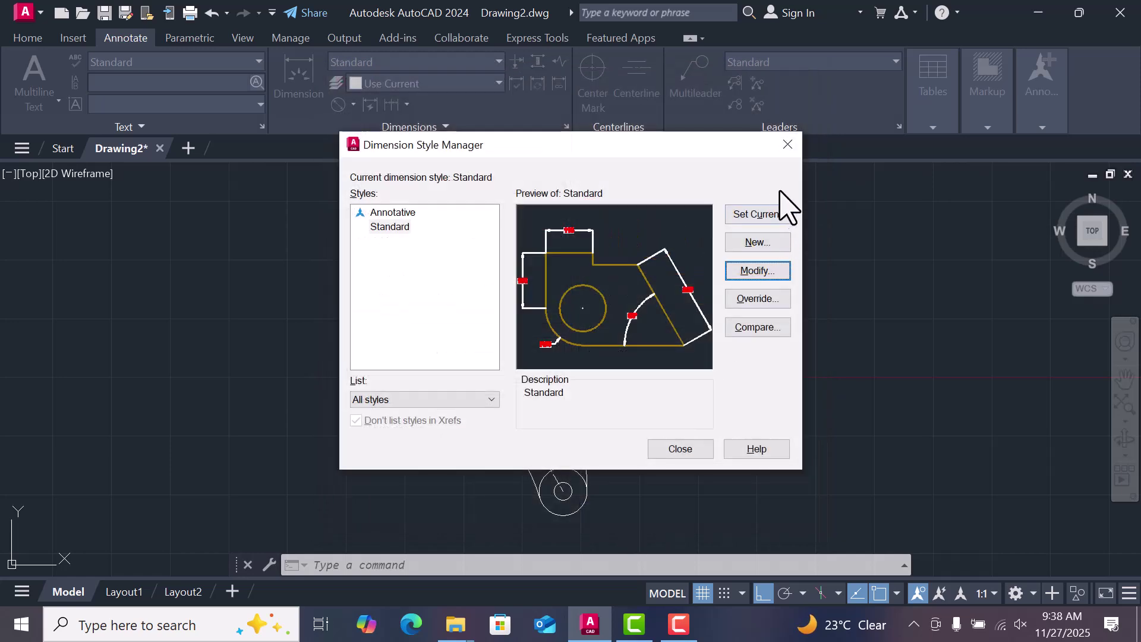
left_click(681, 448)
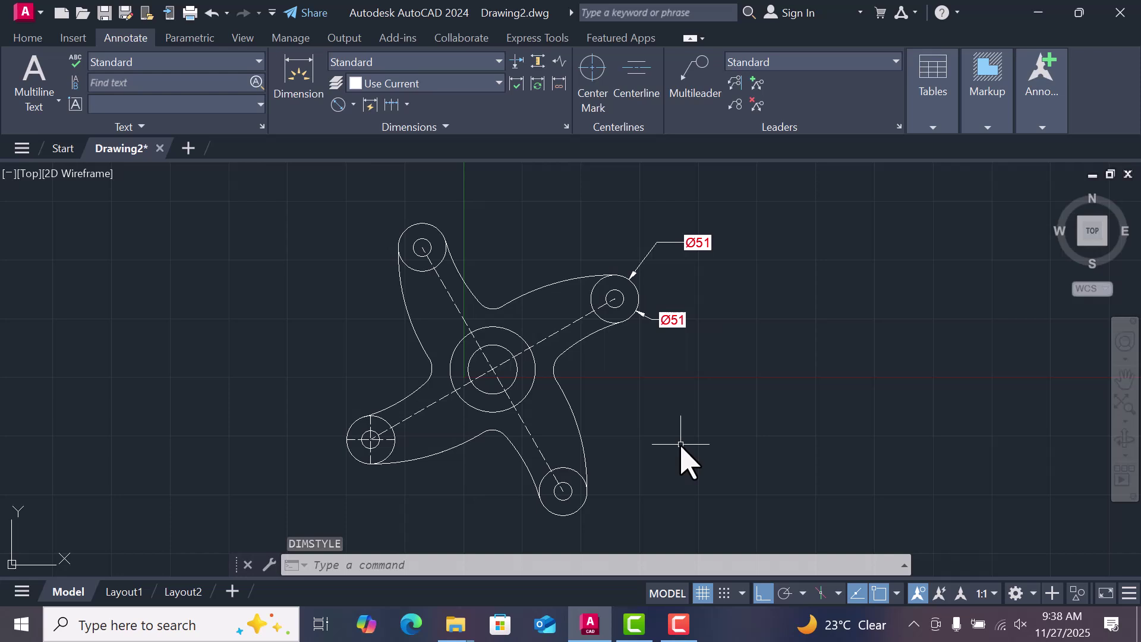
- Draw a dashed vertical line from the hub's center straight up past the upper-left arm's circle
left_click(31, 39)
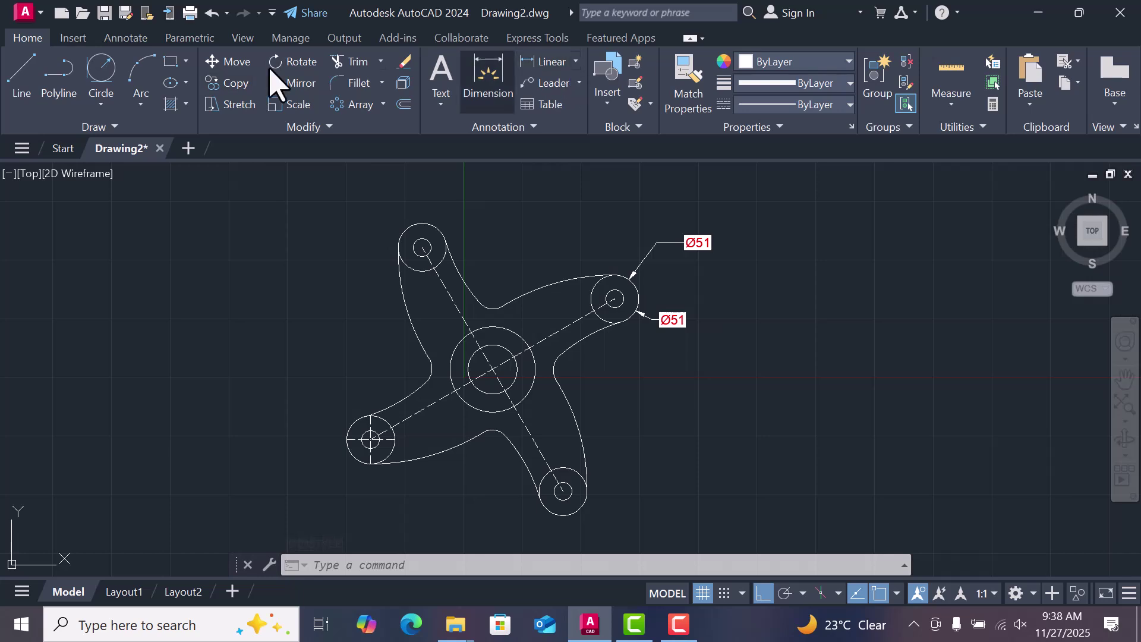
left_click(22, 77)
left_click(850, 106)
left_click(799, 168)
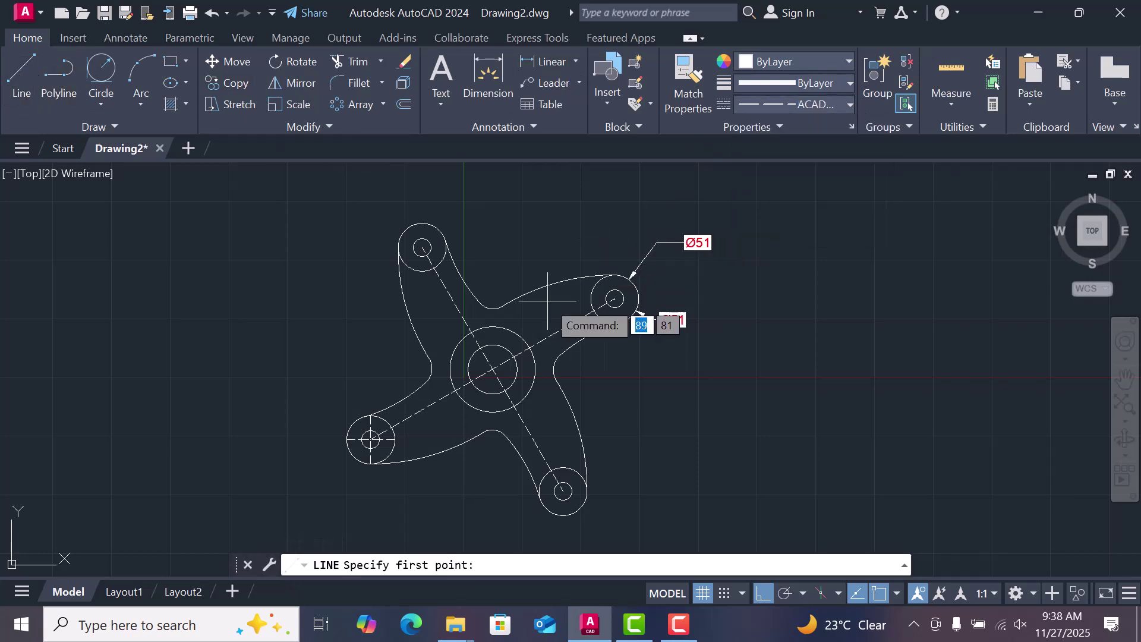
left_click(493, 369)
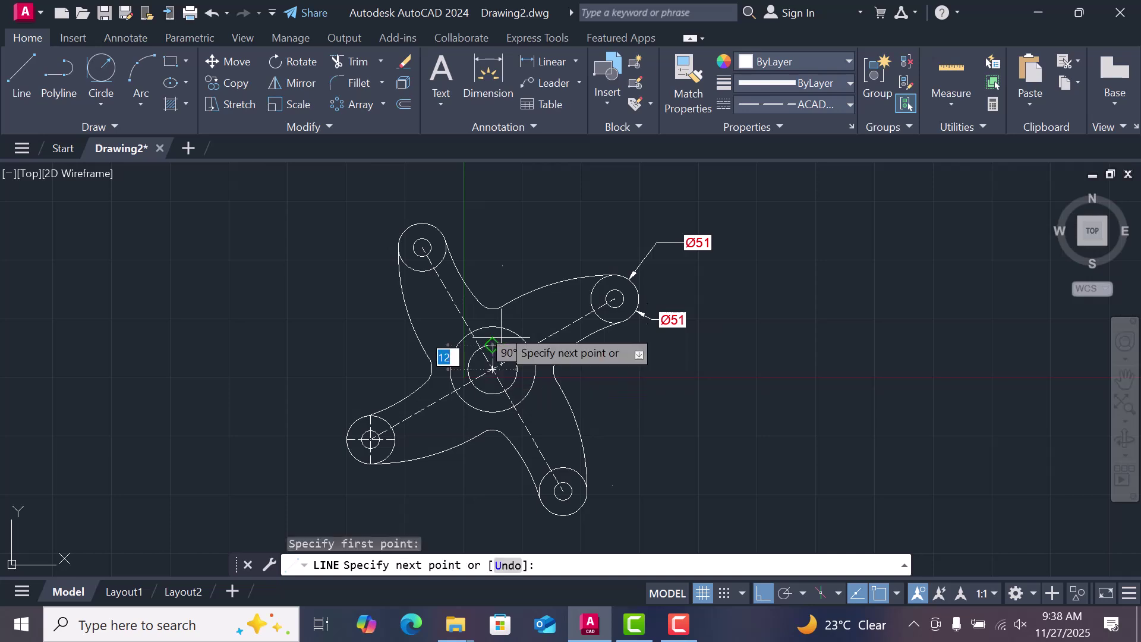
right_click(512, 204)
left_click(567, 216)
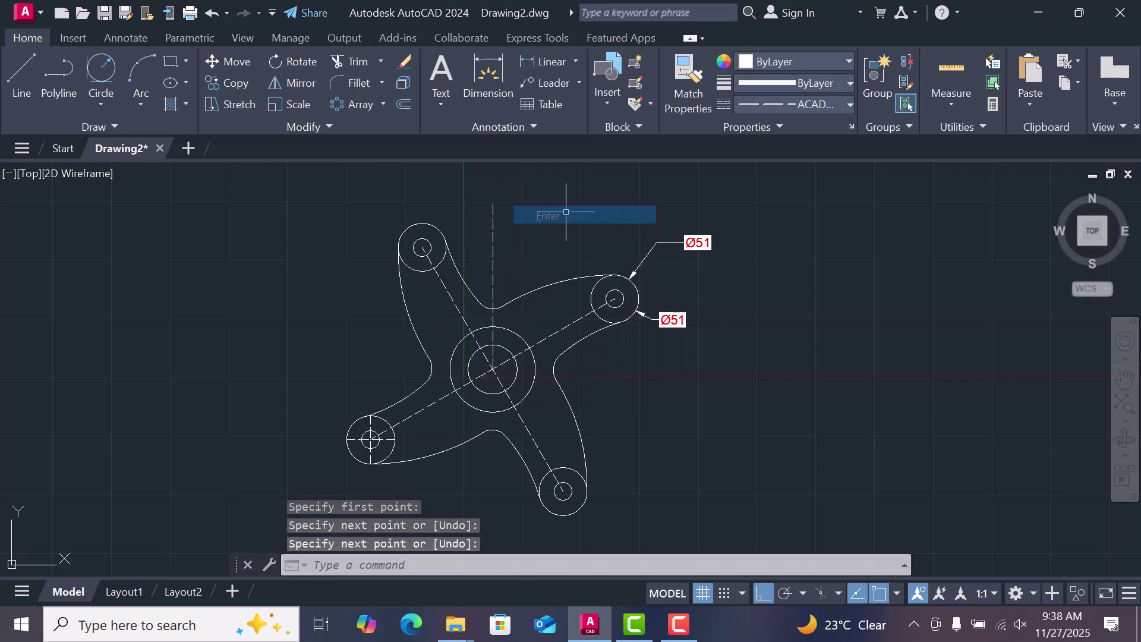
- Add an angular dimension between the upper-left arm's center line and the vertical dashed line, placed above the part
scroll(371, 326, "down", 2)
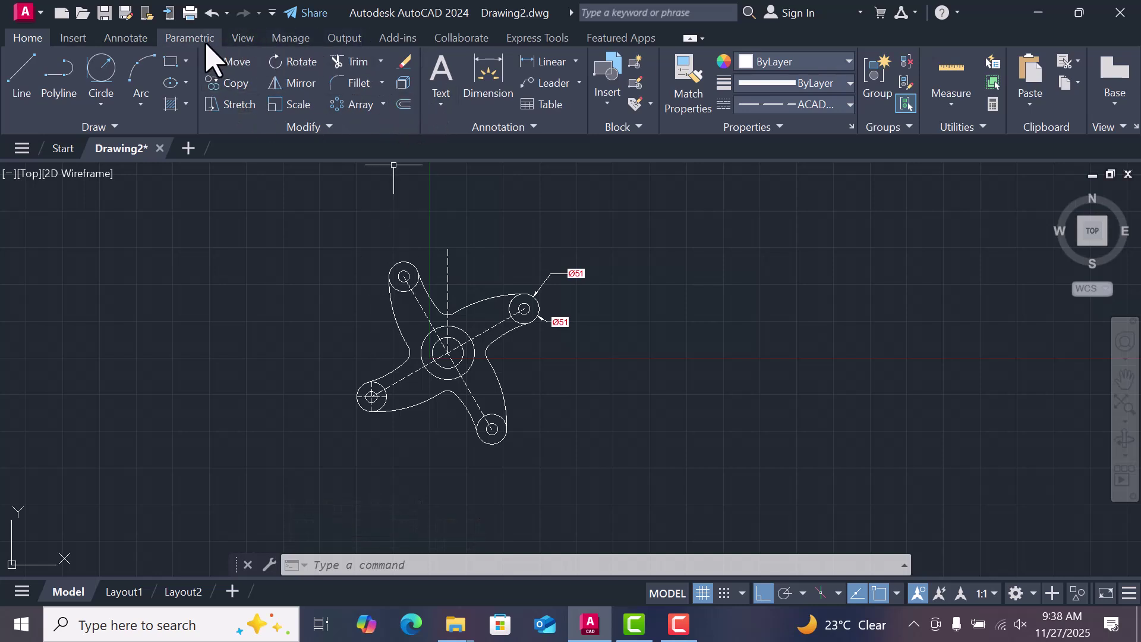
left_click(139, 41)
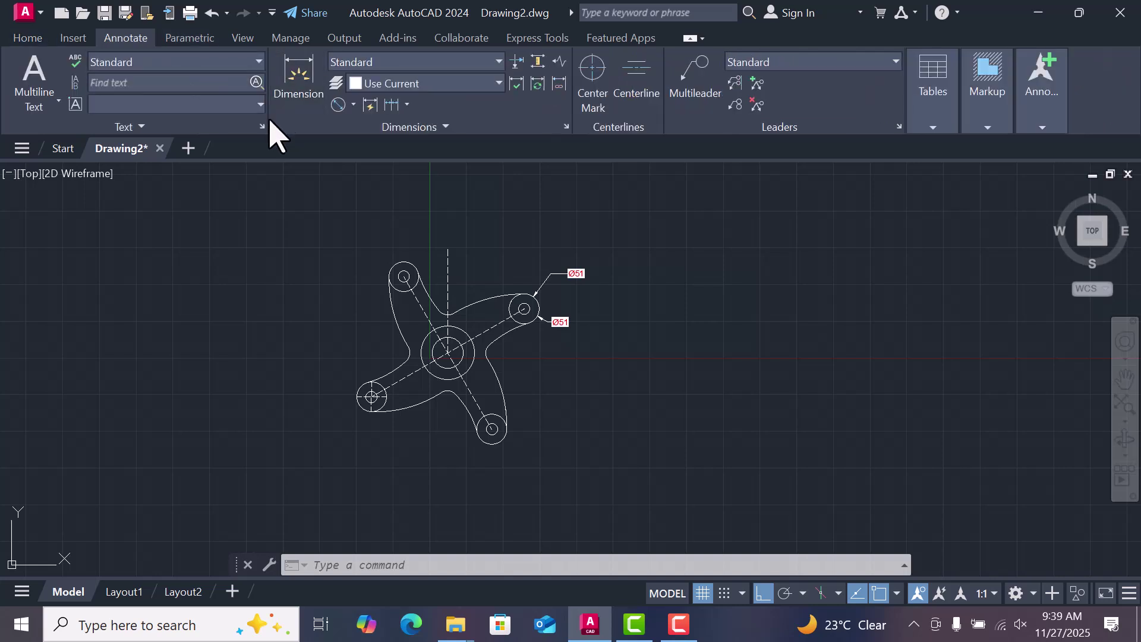
left_click(353, 105)
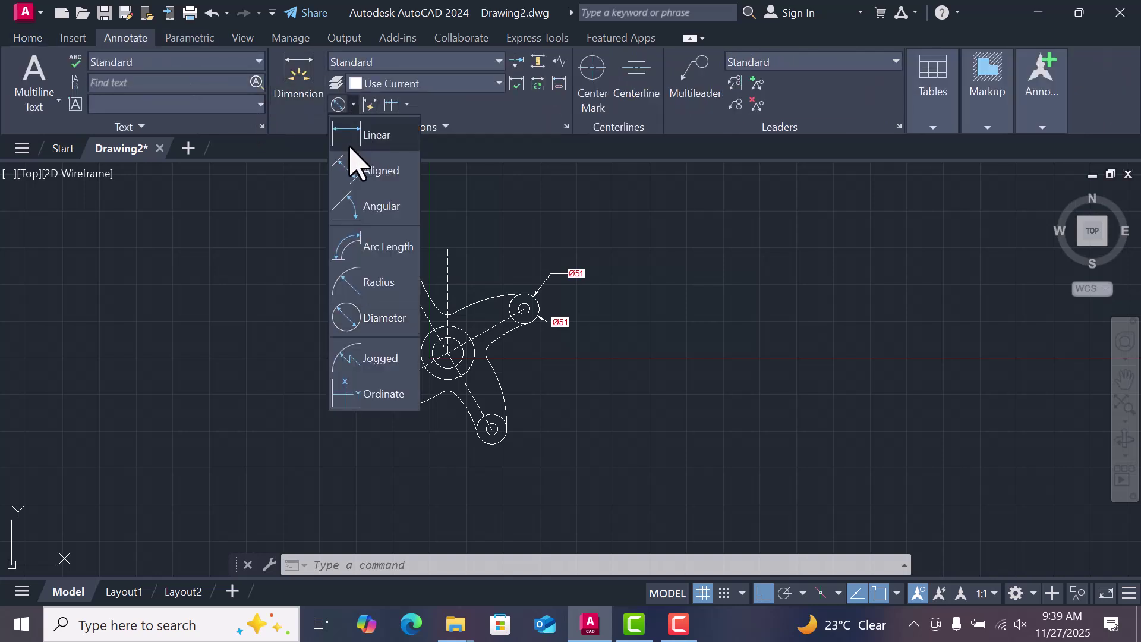
left_click(370, 208)
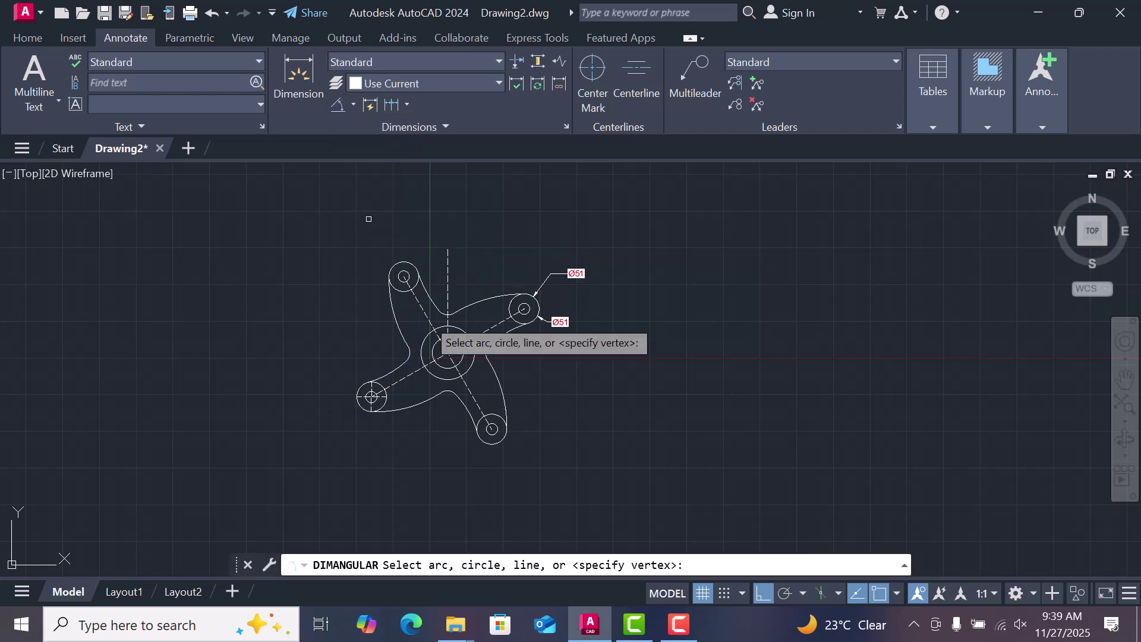
left_click(441, 341)
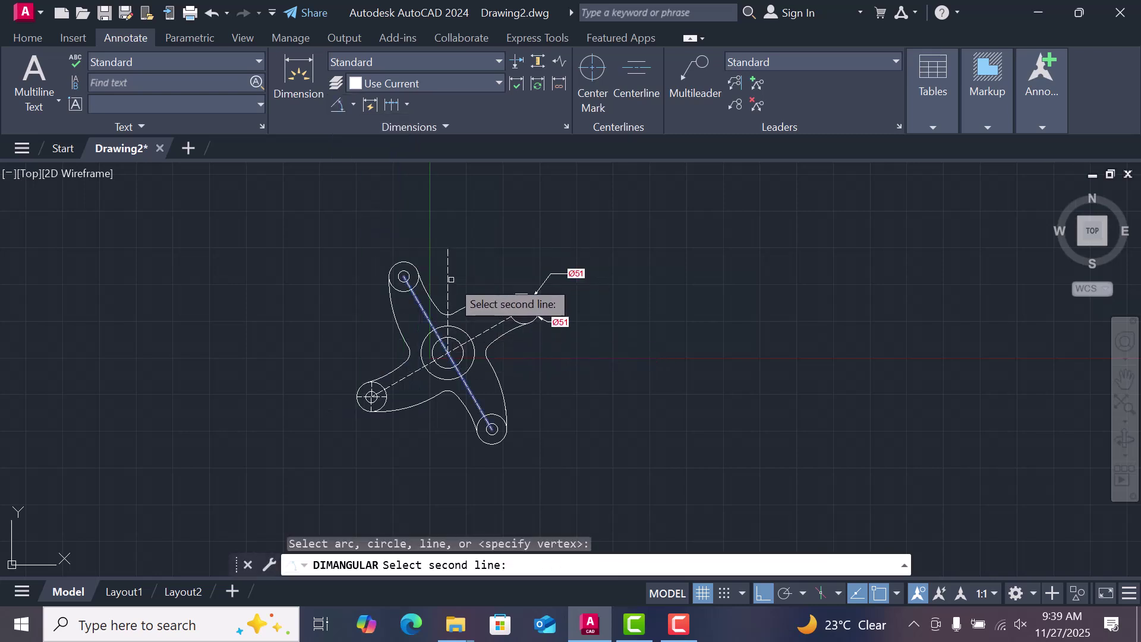
left_click(448, 283)
left_click(417, 232)
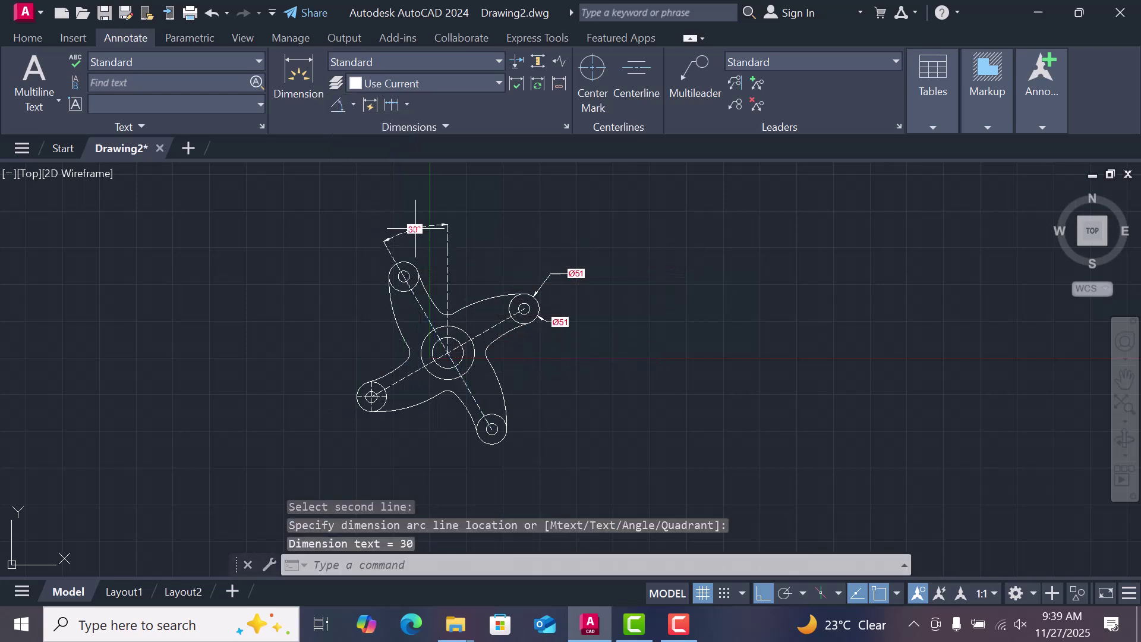
- Add a radius dimension to the fillet between the upper-left and lower-left arms, with its text outside the part
scroll(429, 274, "down", 2)
scroll(429, 274, "up", 4)
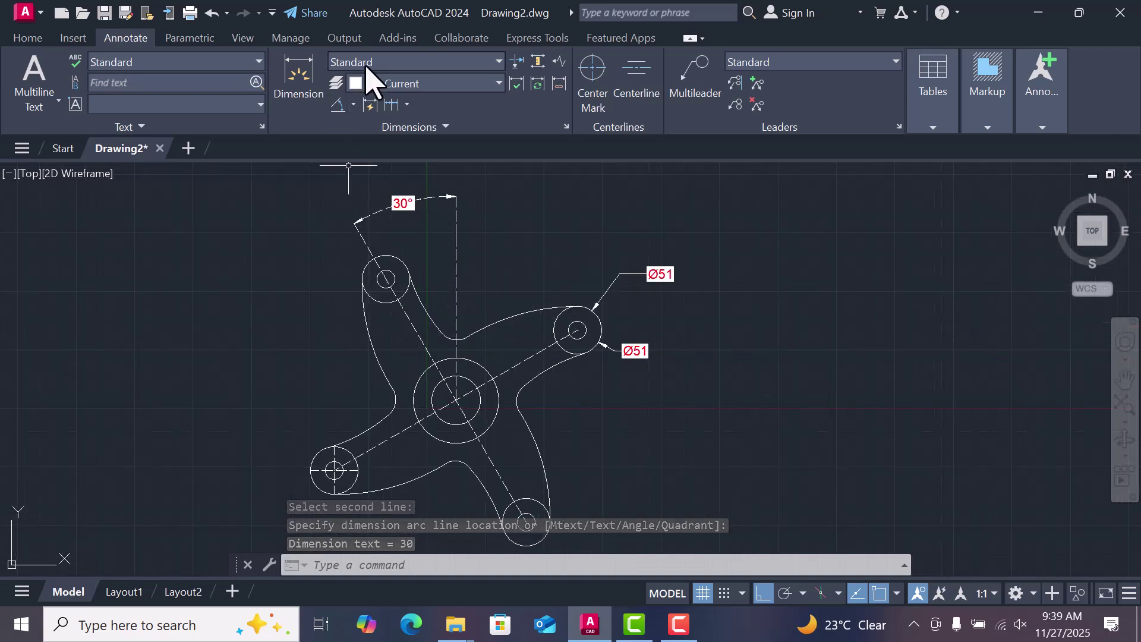
left_click(353, 105)
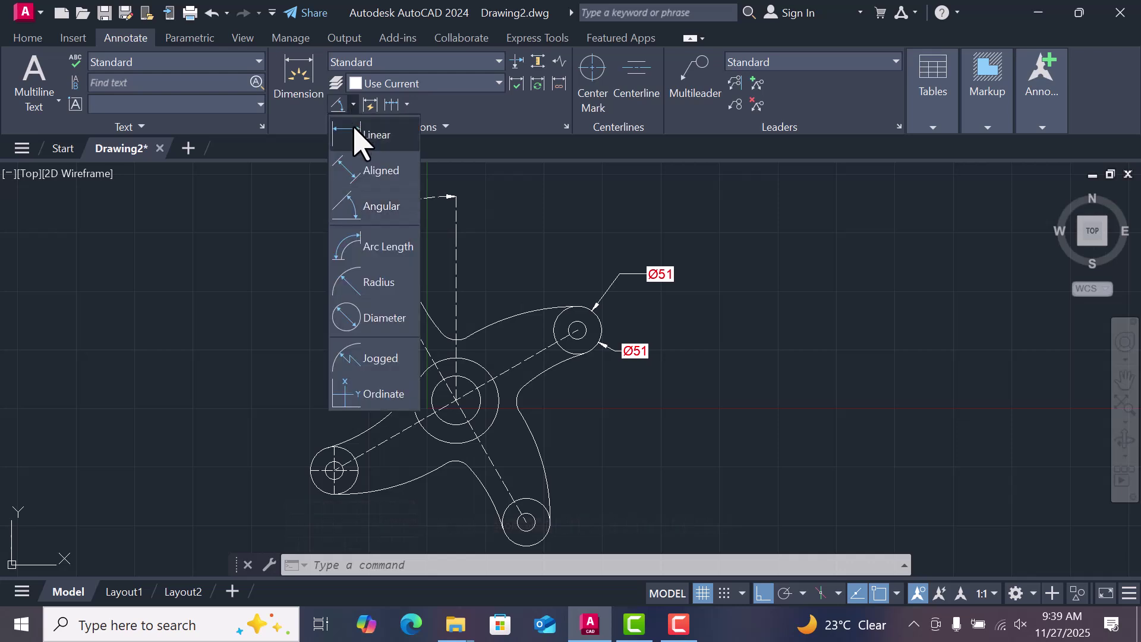
left_click(373, 284)
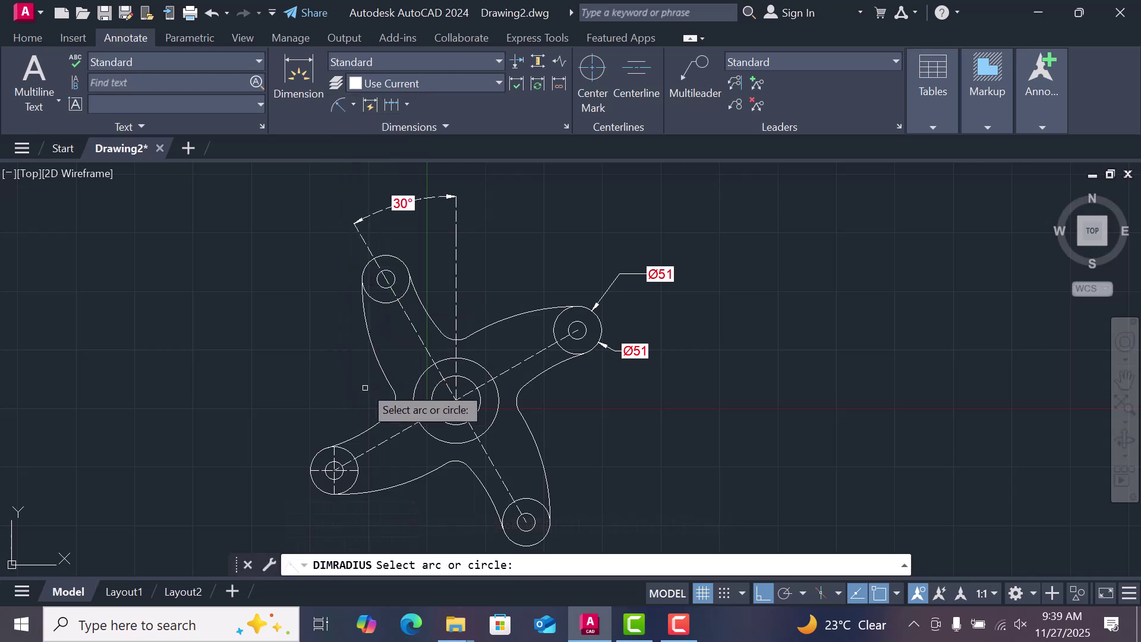
left_click(392, 404)
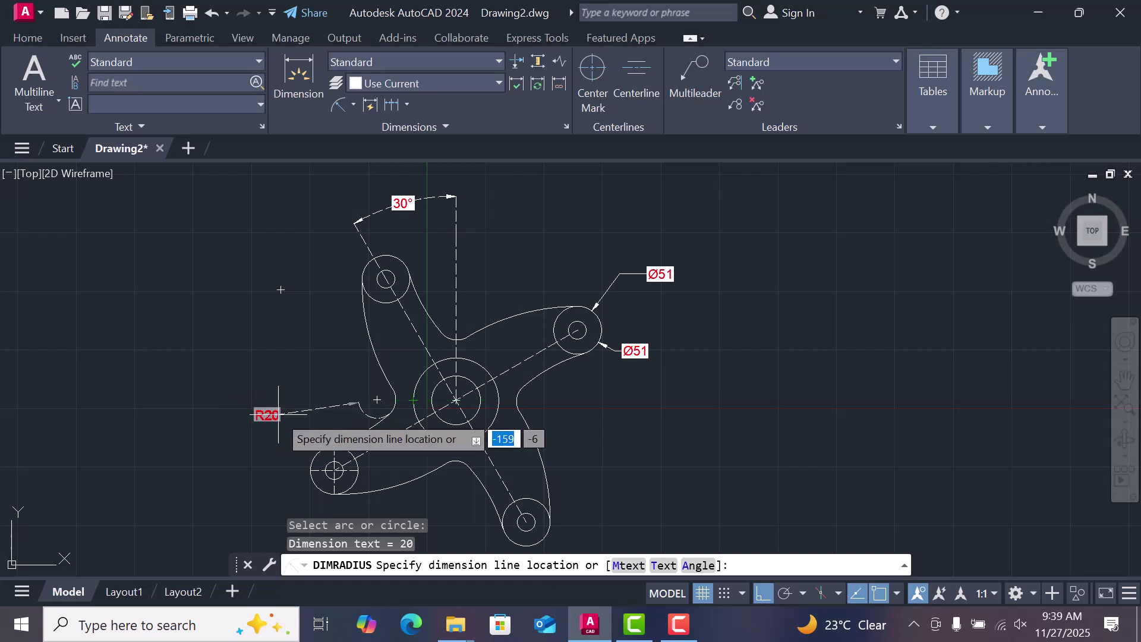
left_click(306, 400)
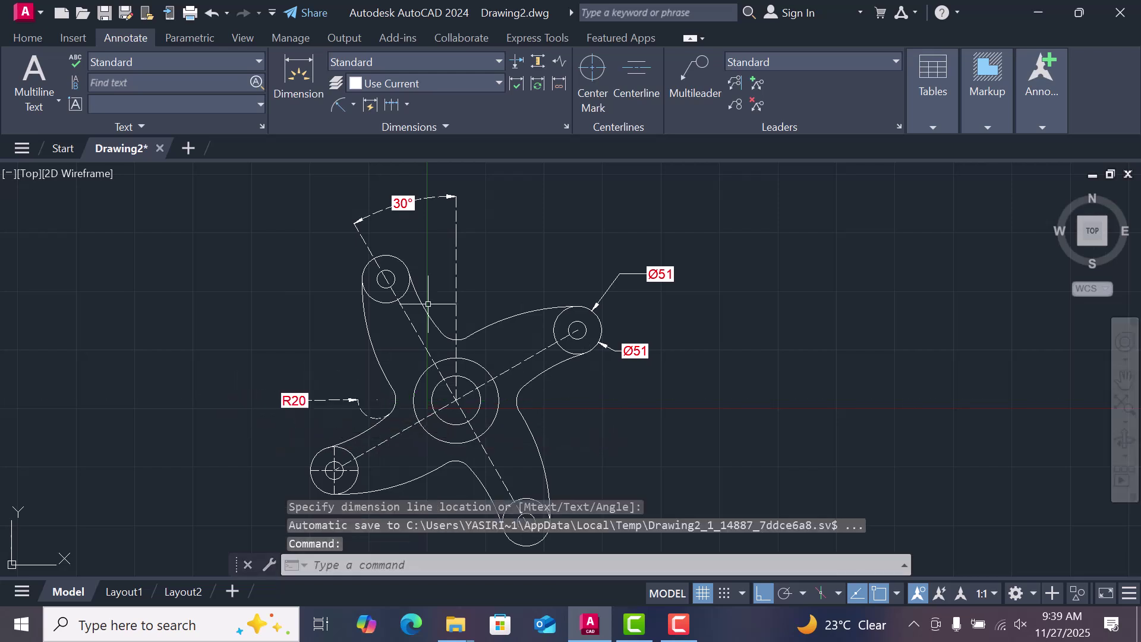
- Add an aligned dimension between the centers of the lower-left and upper-right arm circles, placed below the part
scroll(386, 290, "up", 2)
scroll(386, 289, "down", 5)
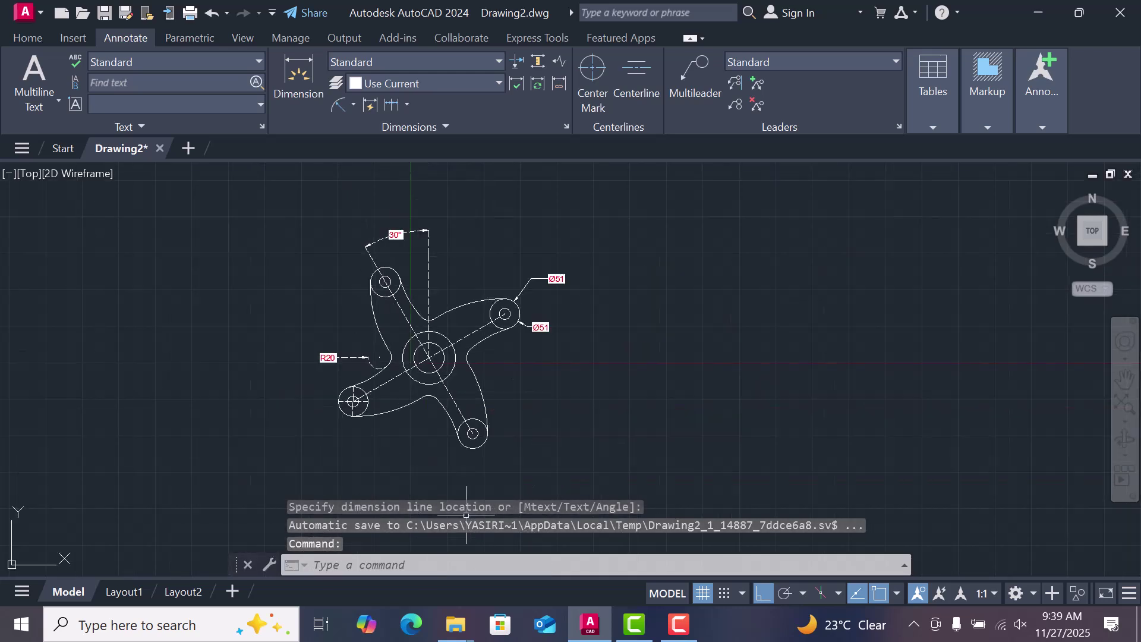
left_click(353, 106)
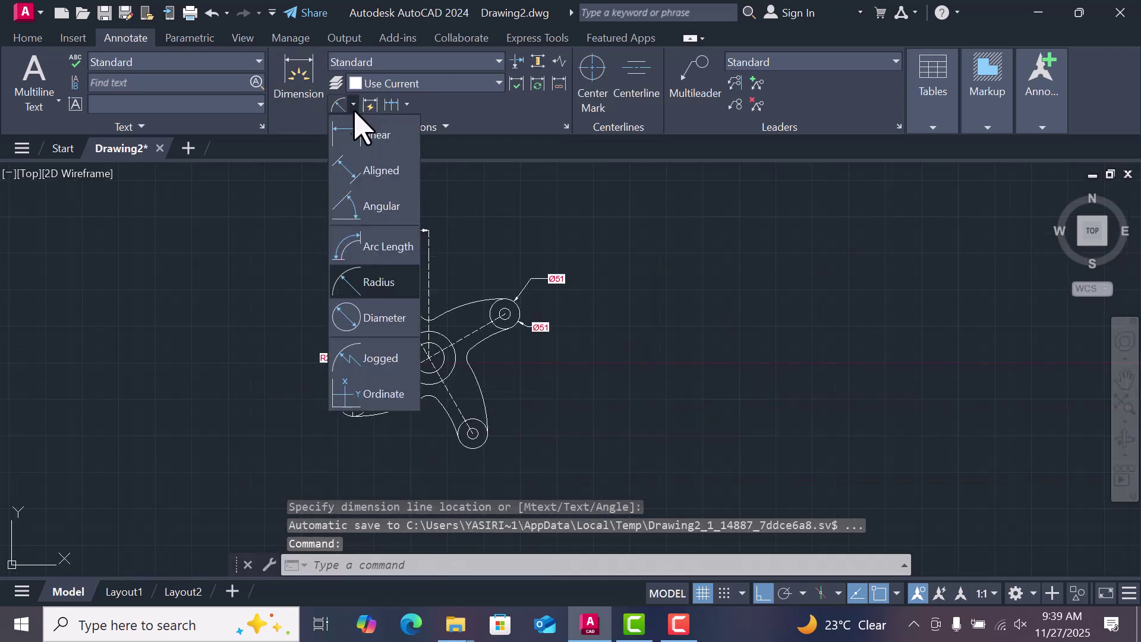
left_click(380, 172)
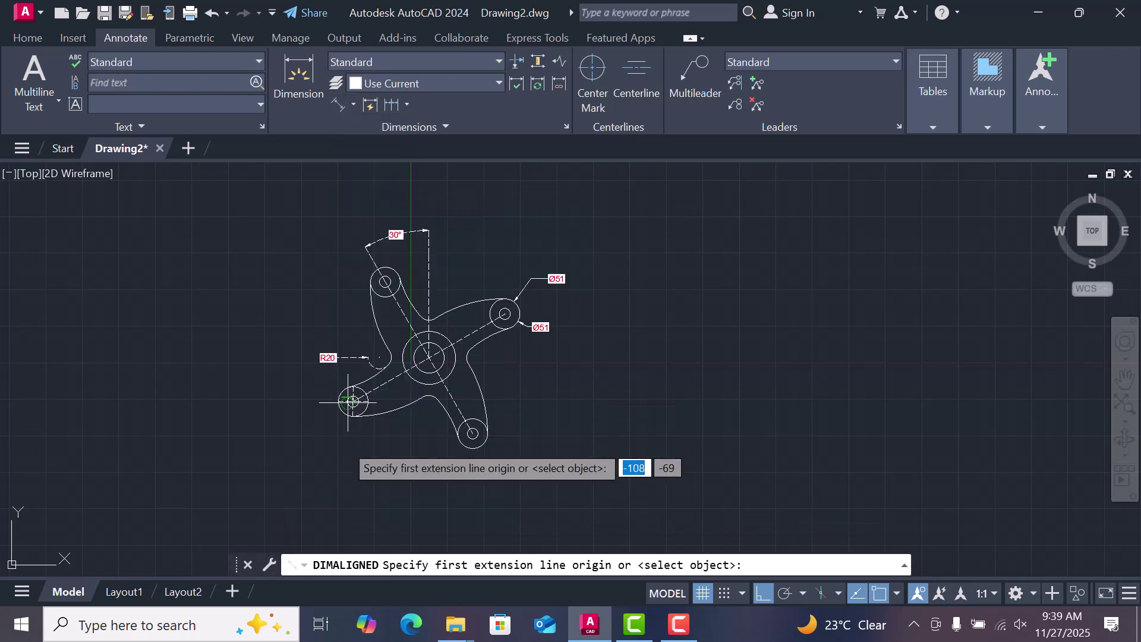
scroll(353, 410, "down", 1)
scroll(356, 404, "up", 3)
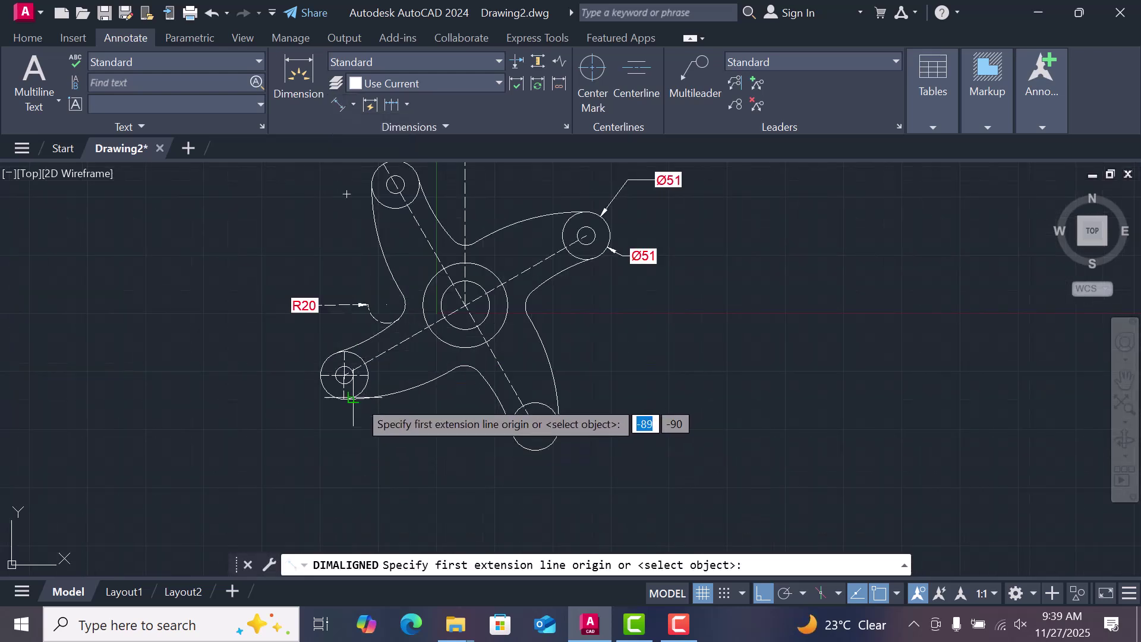
left_click(345, 375)
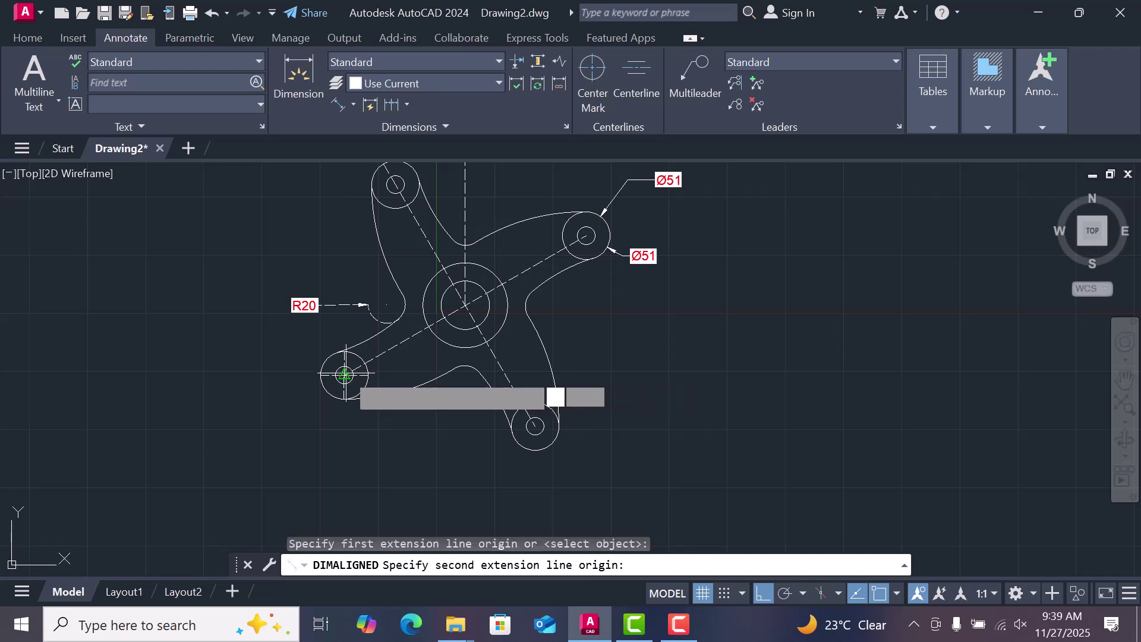
left_click(586, 236)
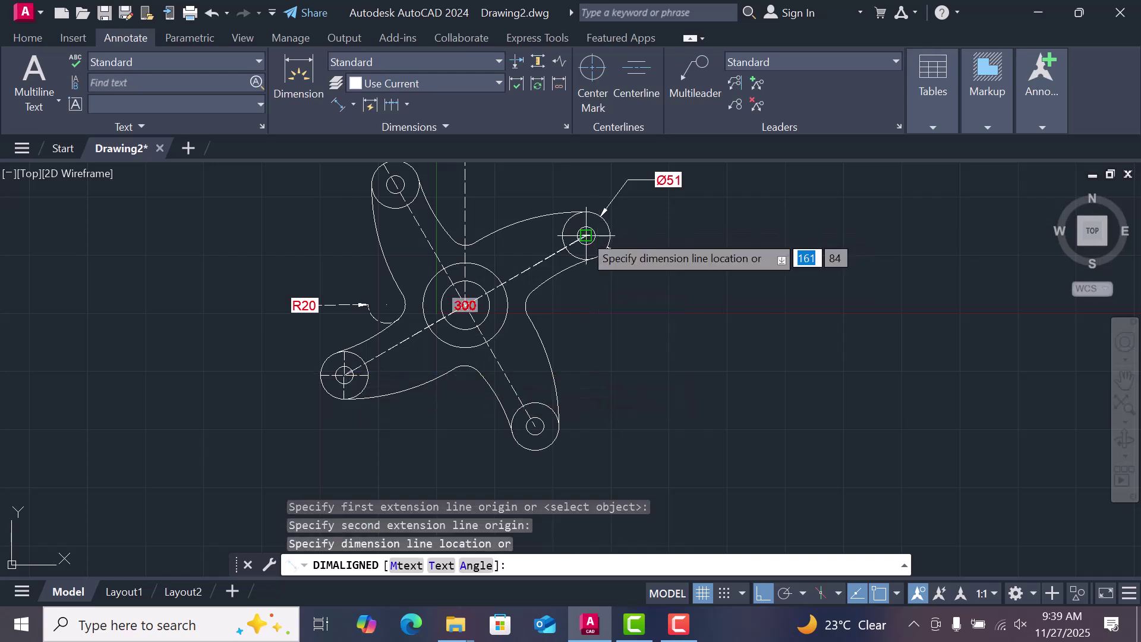
left_click(645, 411)
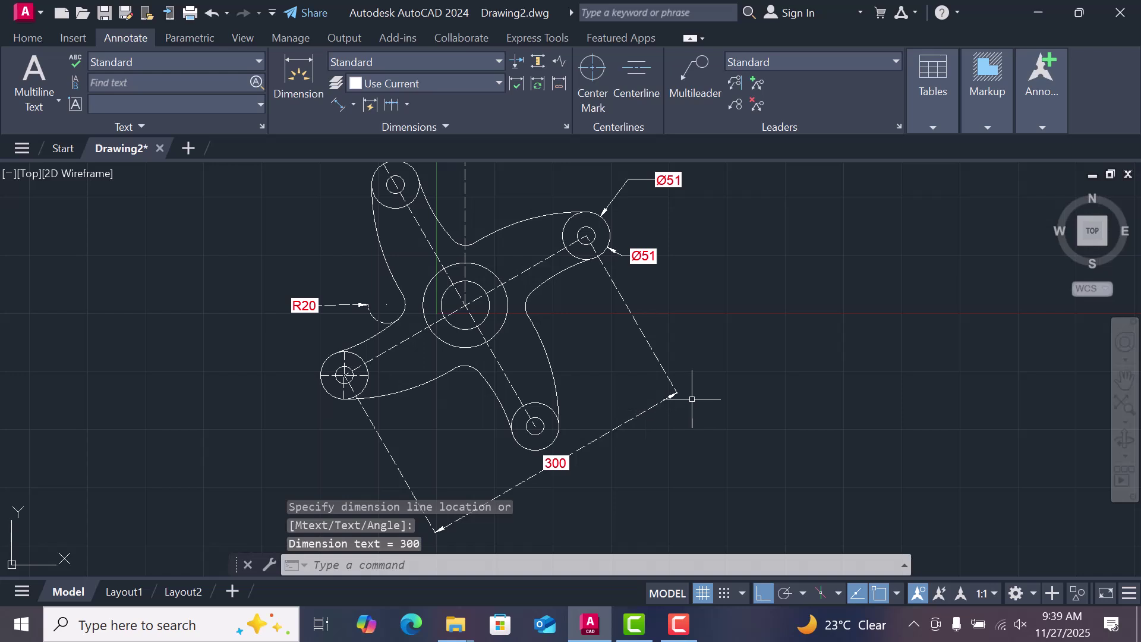
- Add radius dimensions to the upper and lower arcs of the upper-right arm, with each text outside the outline
left_click(353, 105)
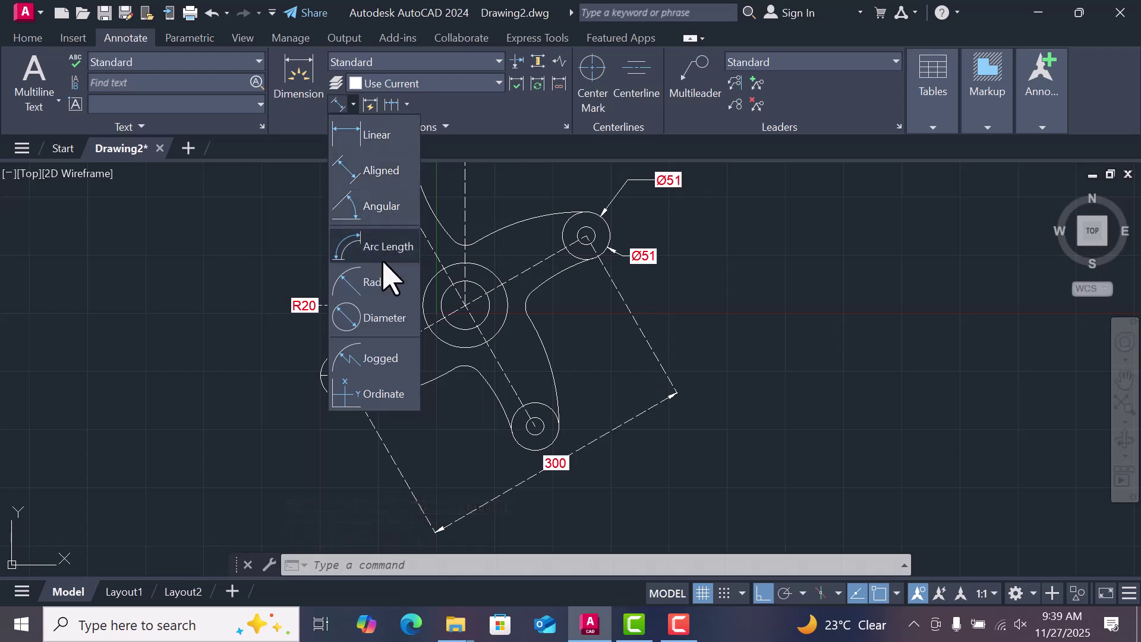
left_click(382, 284)
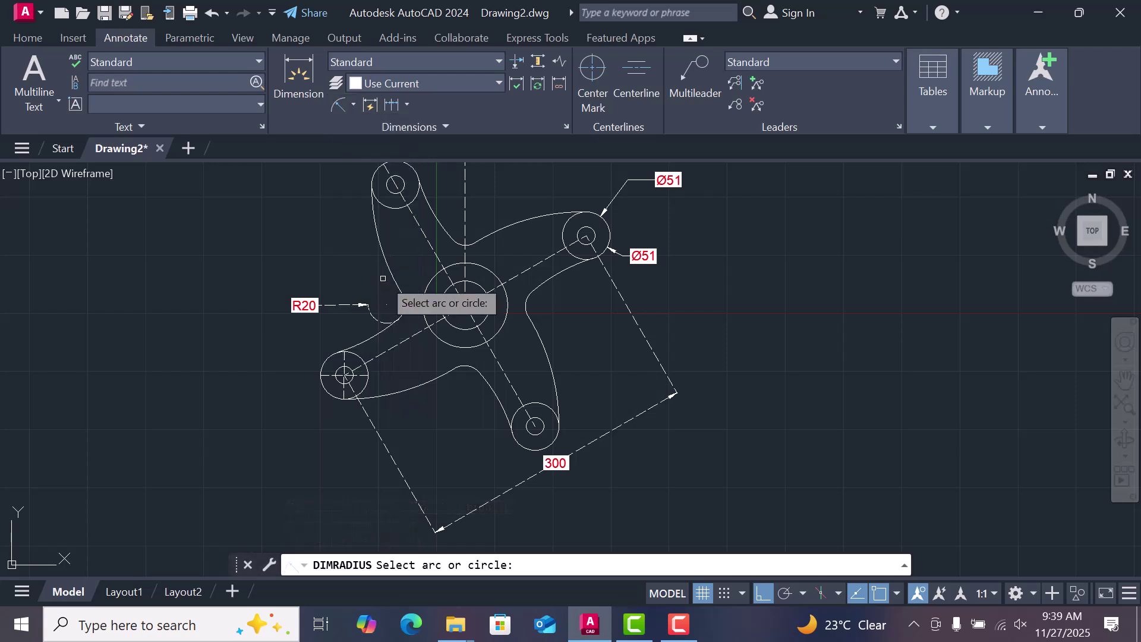
left_click(523, 220)
left_click(517, 185)
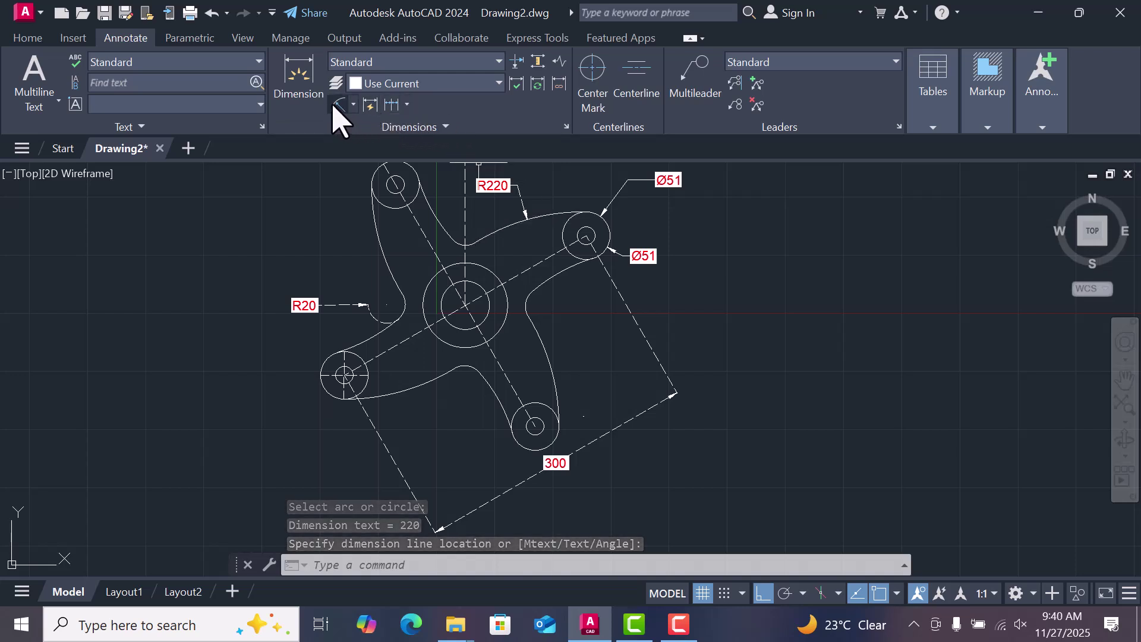
key("Return")
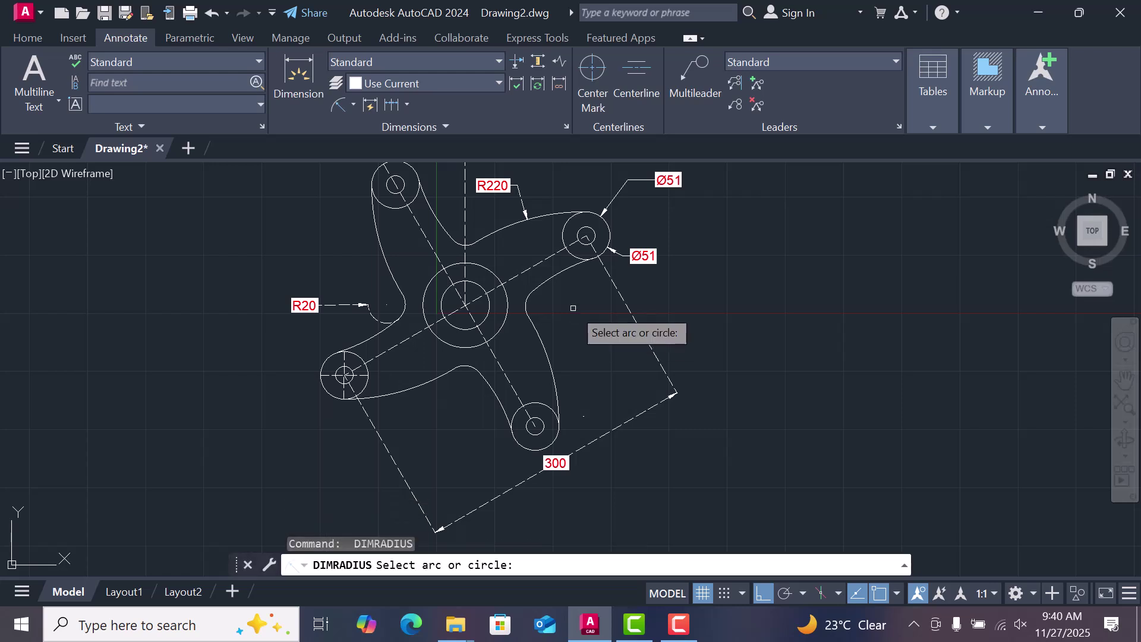
left_click(562, 272)
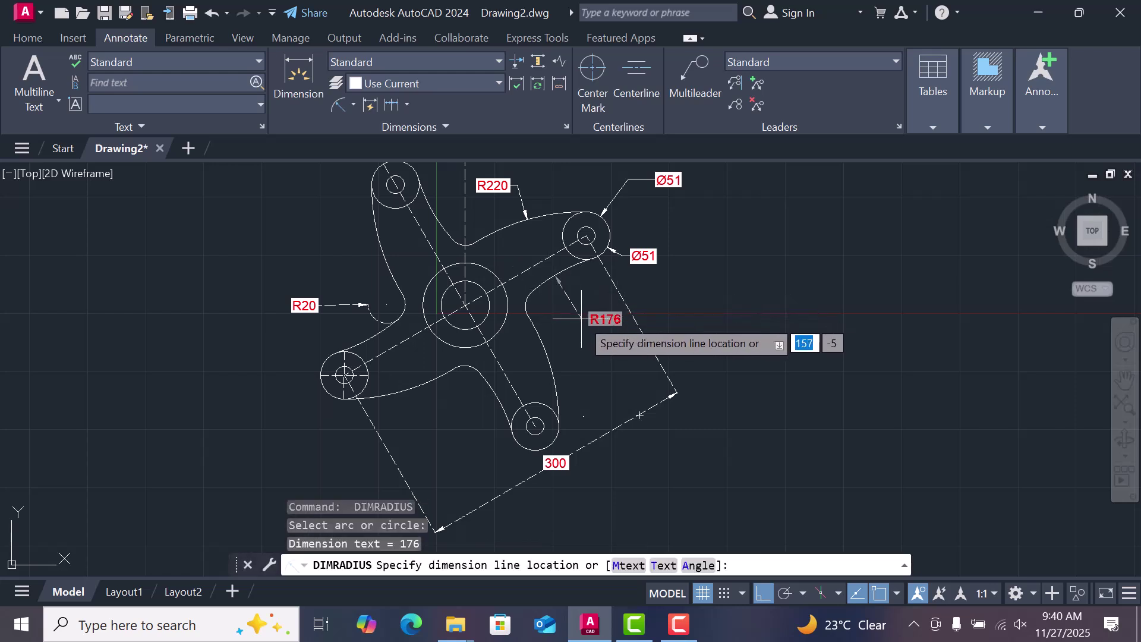
left_click(579, 319)
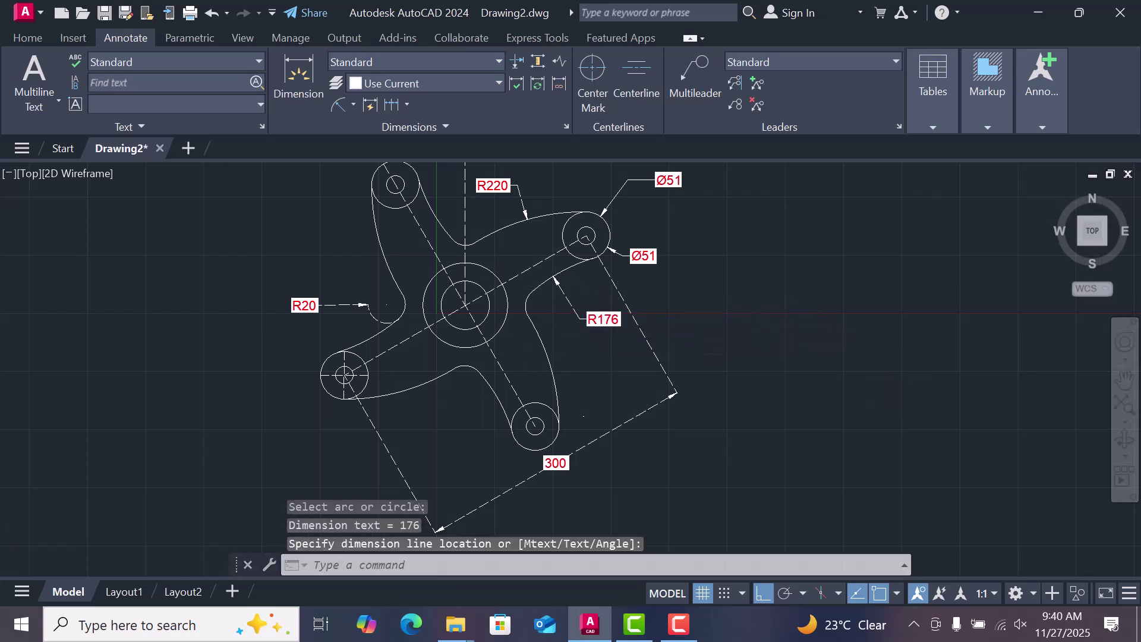
scroll(516, 354, "down", 2)
left_click(426, 334)
scroll(305, 306, "up", 2)
scroll(306, 306, "down", 2)
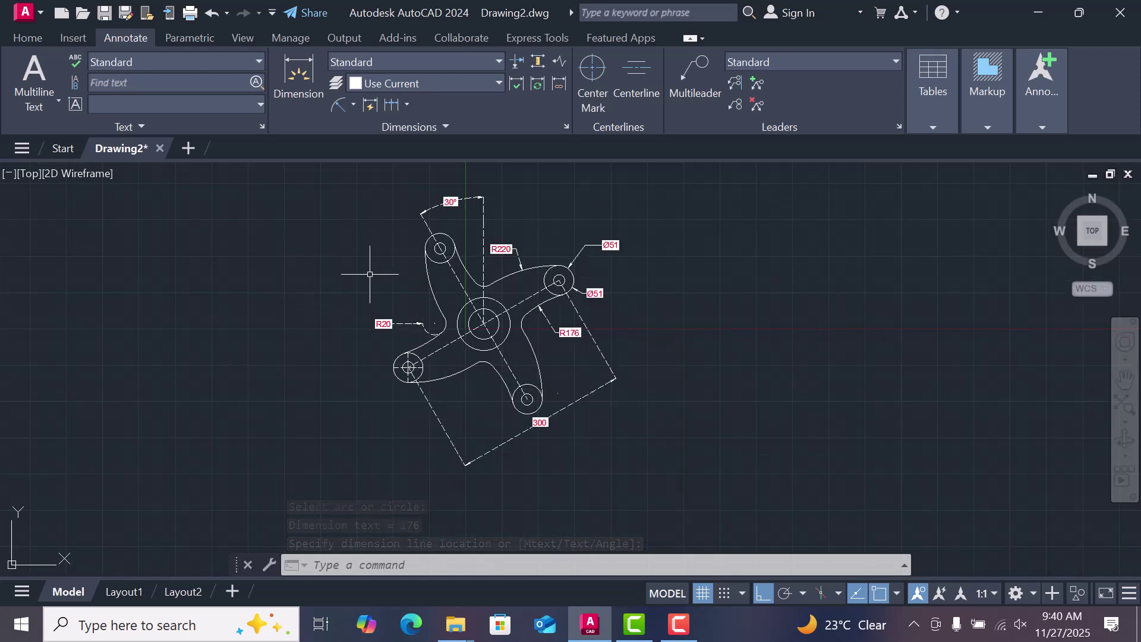
scroll(489, 222, "up", 2)
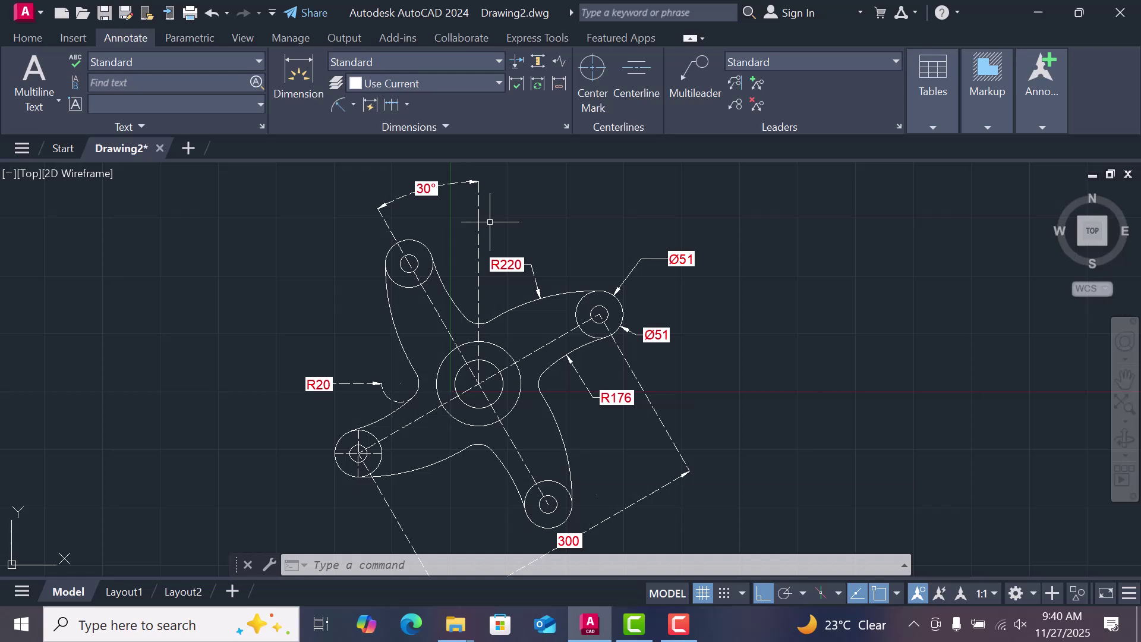